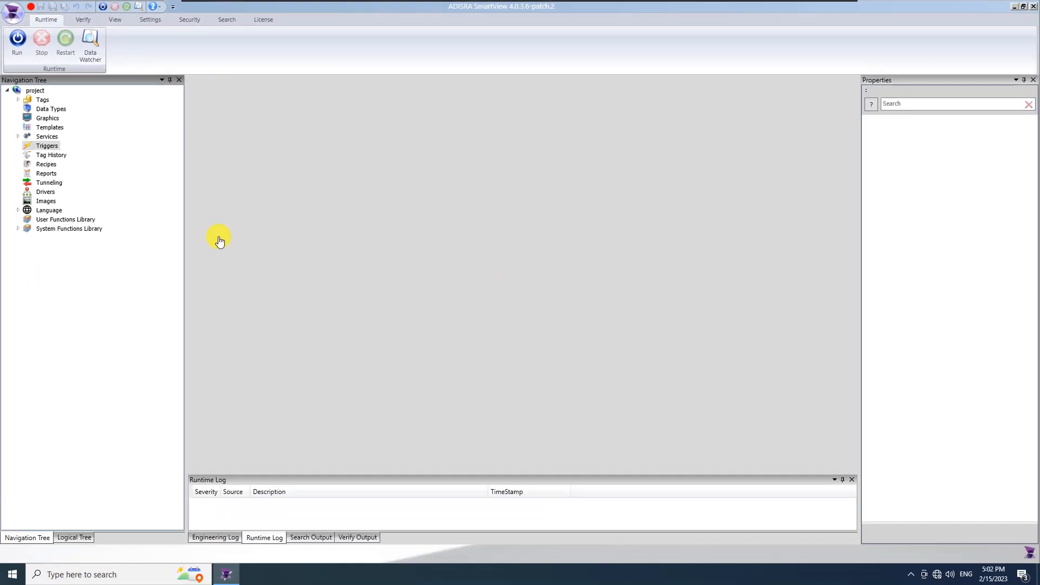
- Create a new Triggers document, insert a trigger item and set its type to Condition
right_click(57, 145)
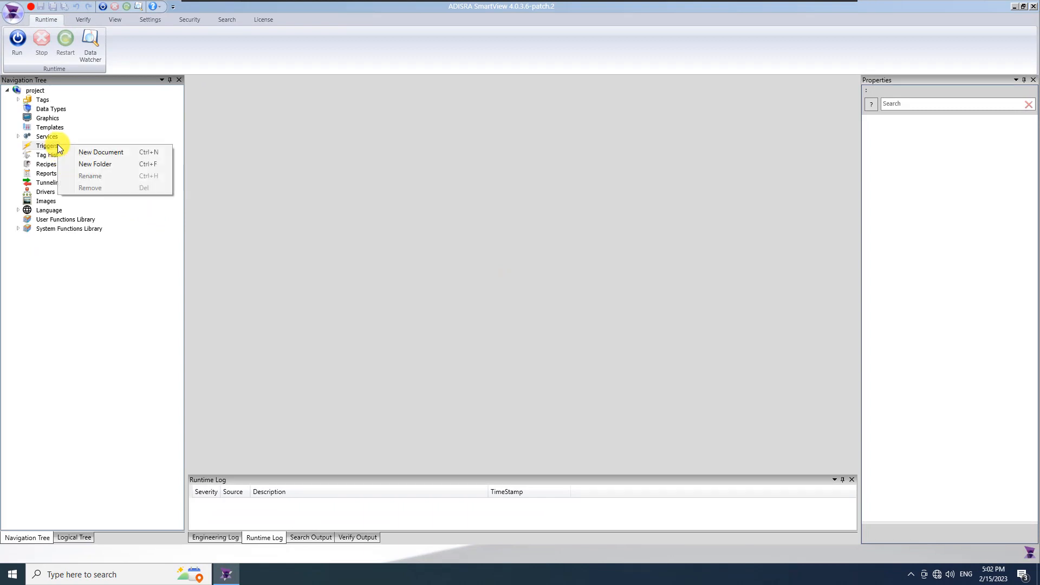
left_click(115, 152)
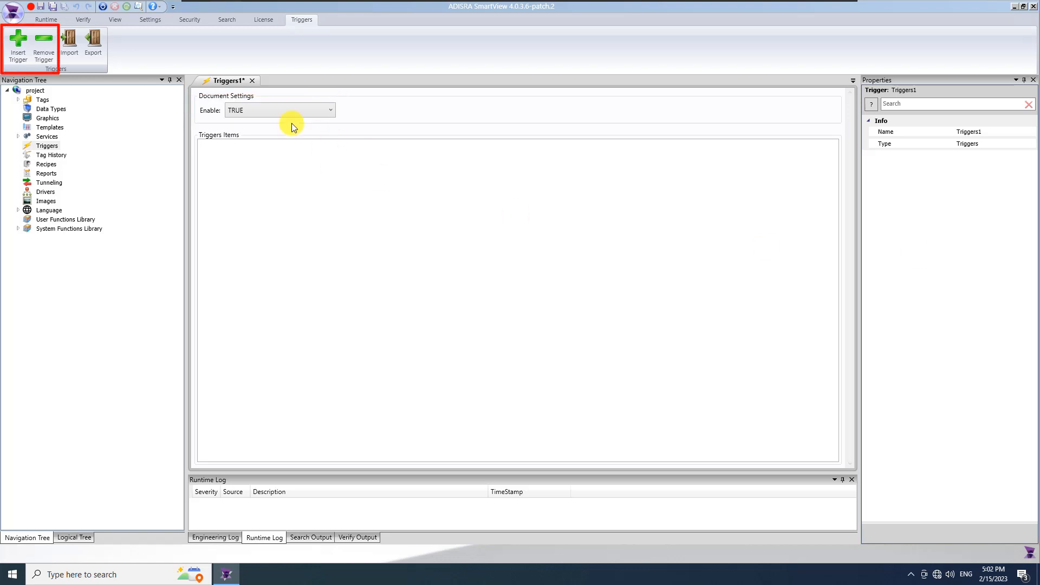
left_click(18, 43)
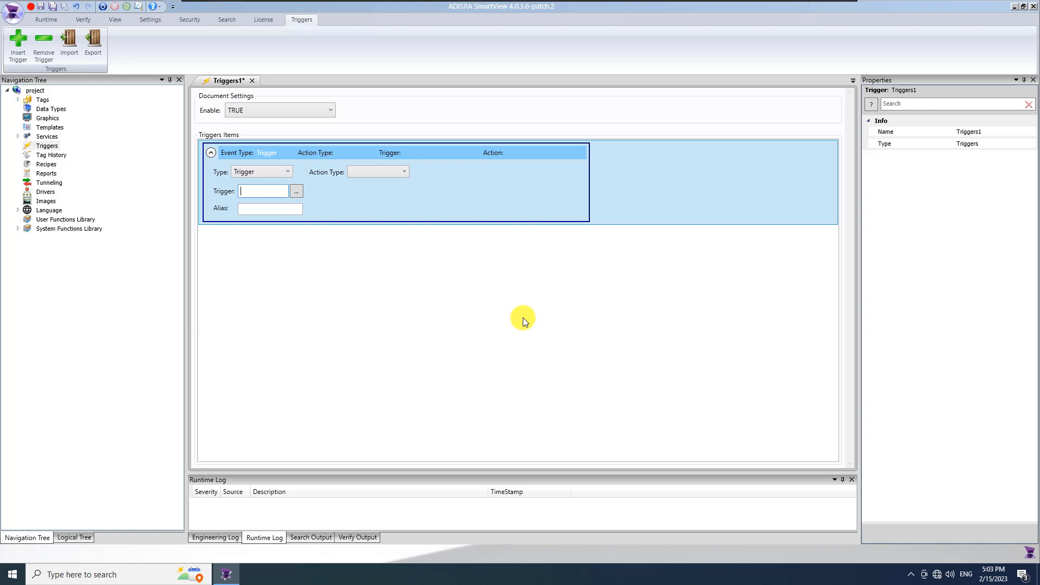
left_click(289, 172)
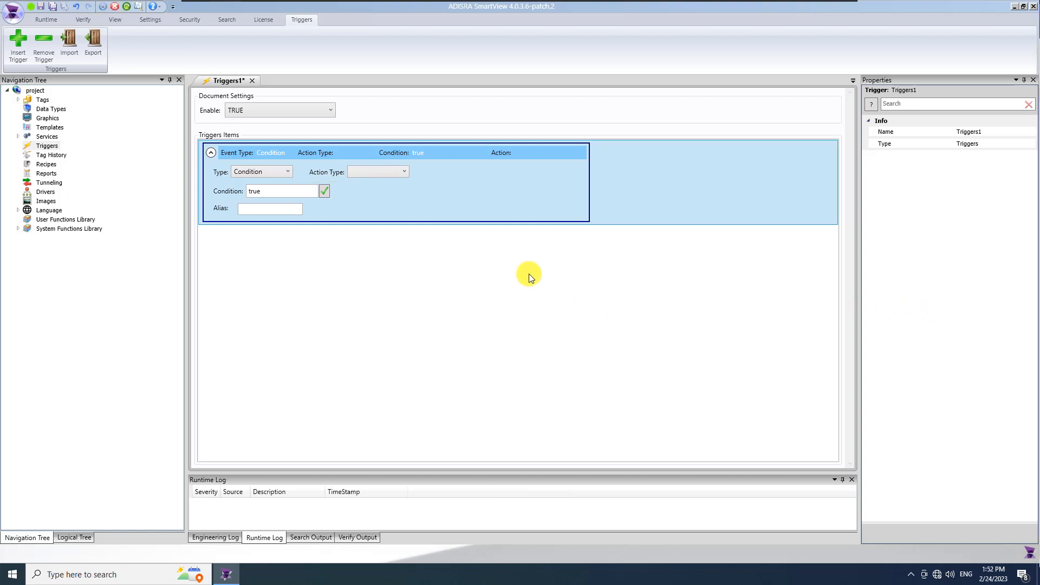
- Try the Expressions and Services action types on the trigger item
left_click(401, 173)
left_click(395, 183)
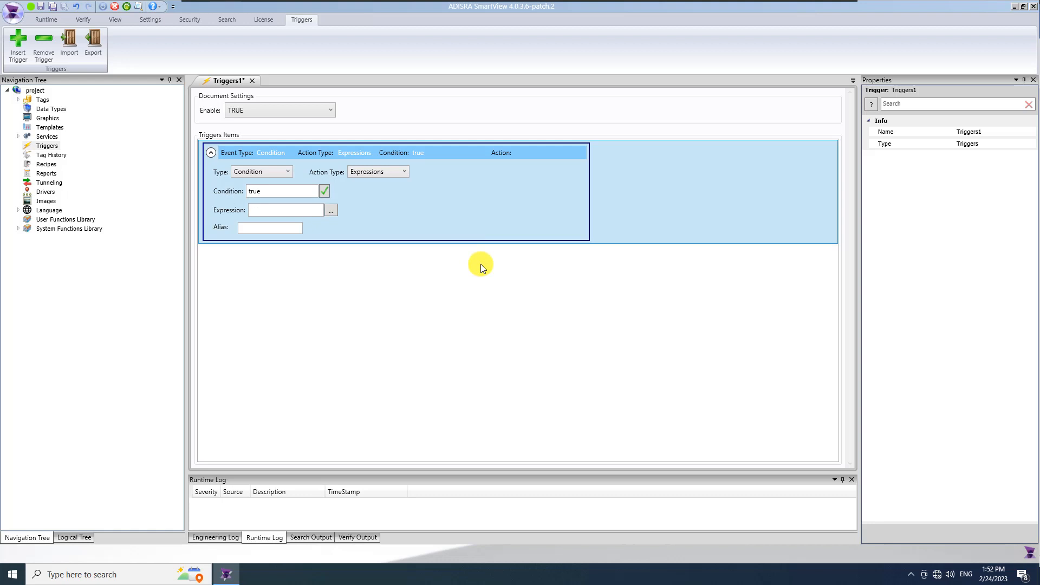
left_click(401, 172)
left_click(395, 196)
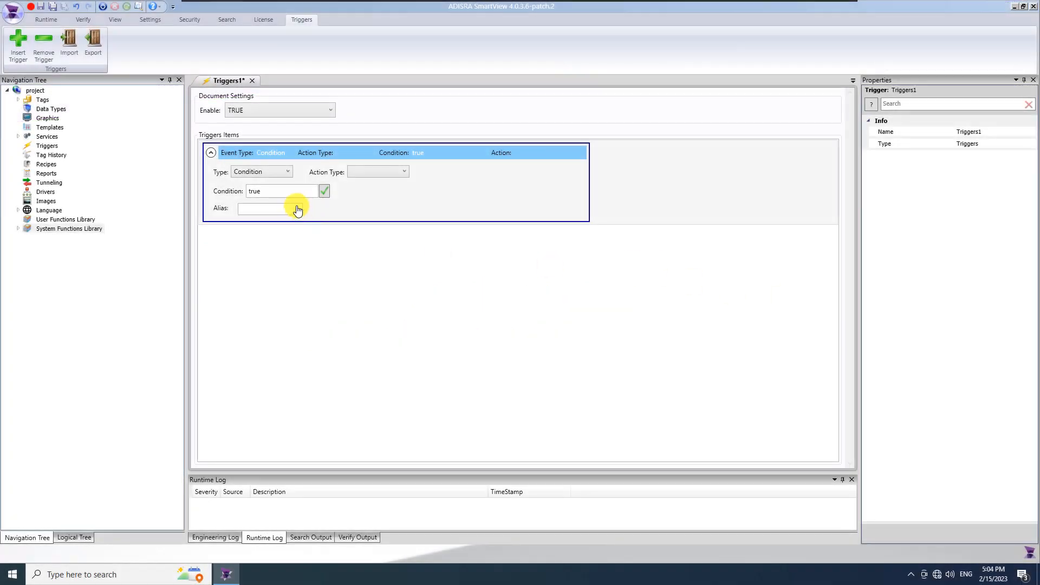
double_click(284, 191)
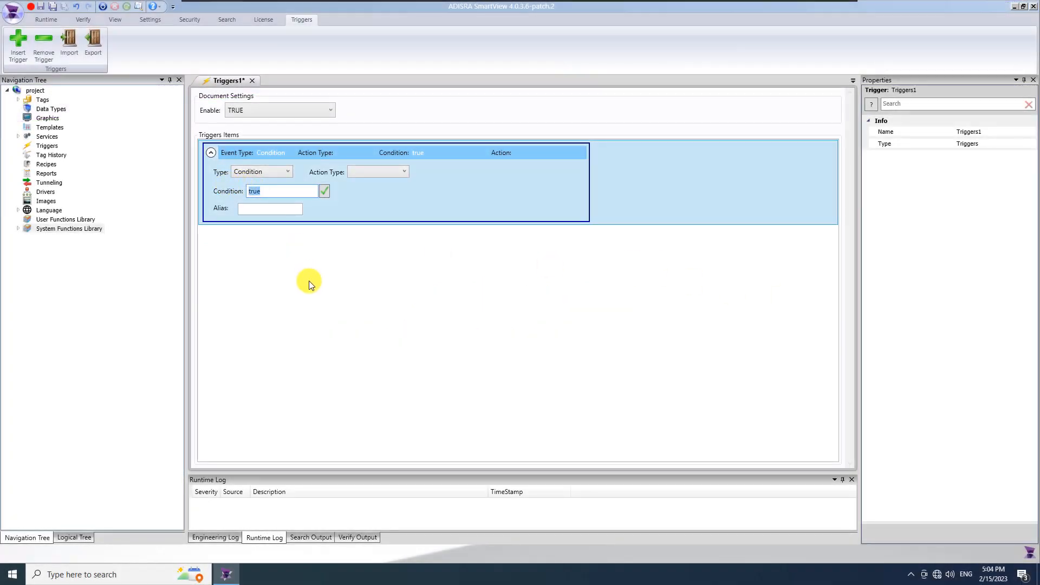
type("@tagtest")
key("Return")
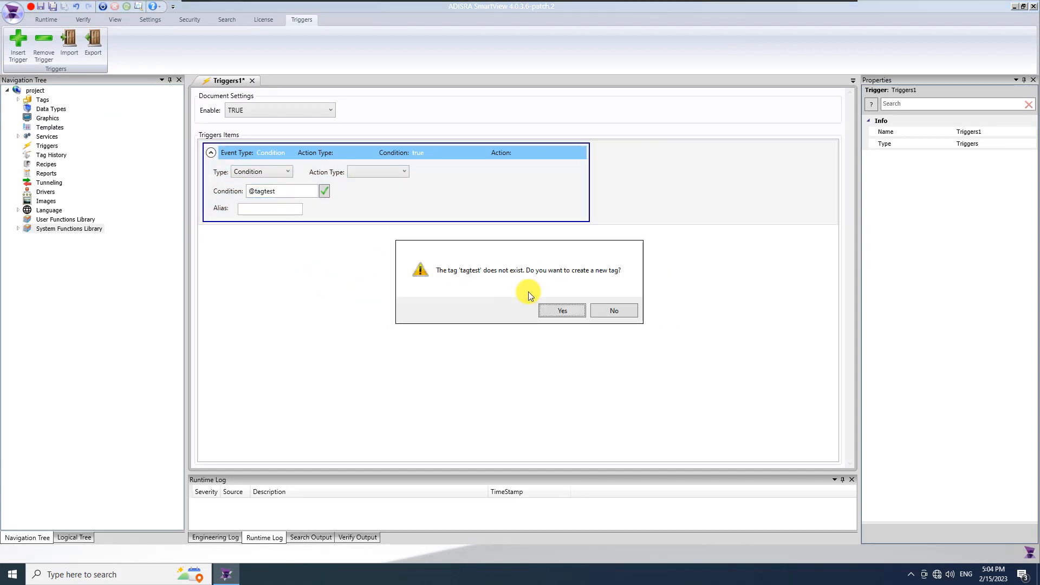
left_click(563, 311)
left_click(512, 292)
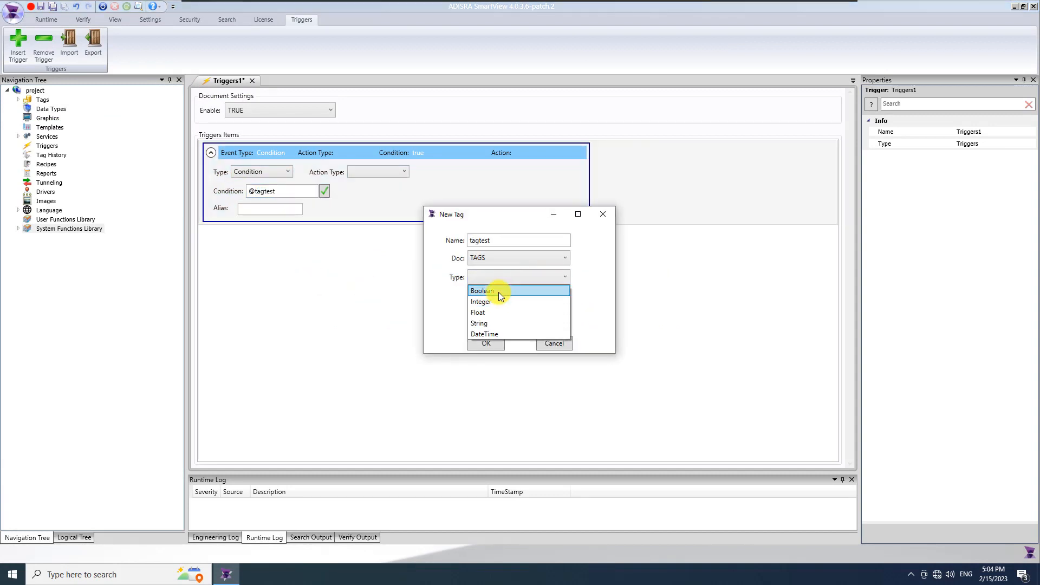
left_click(498, 291)
left_click(490, 278)
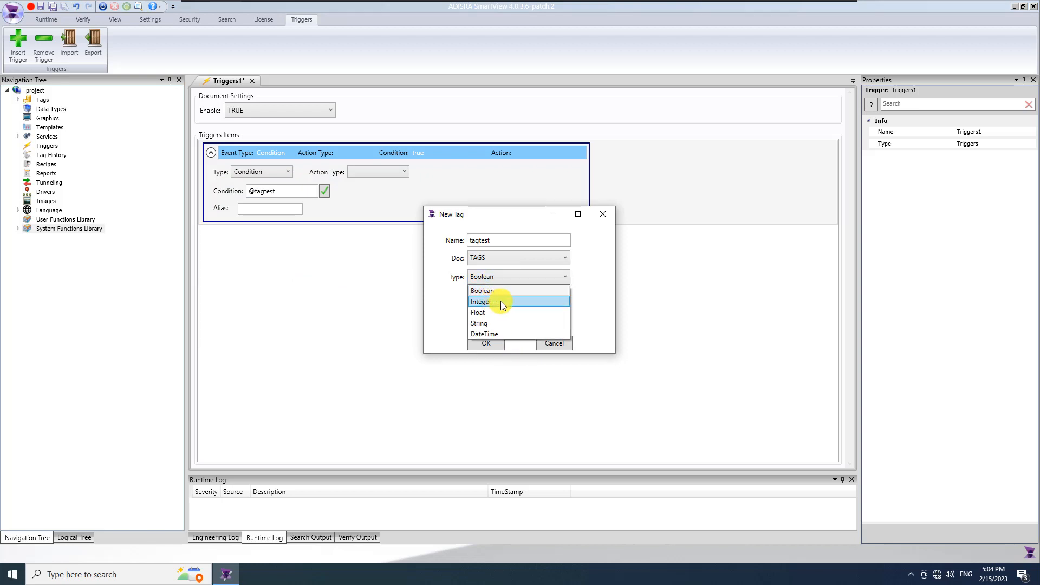
left_click(500, 301)
left_click(485, 343)
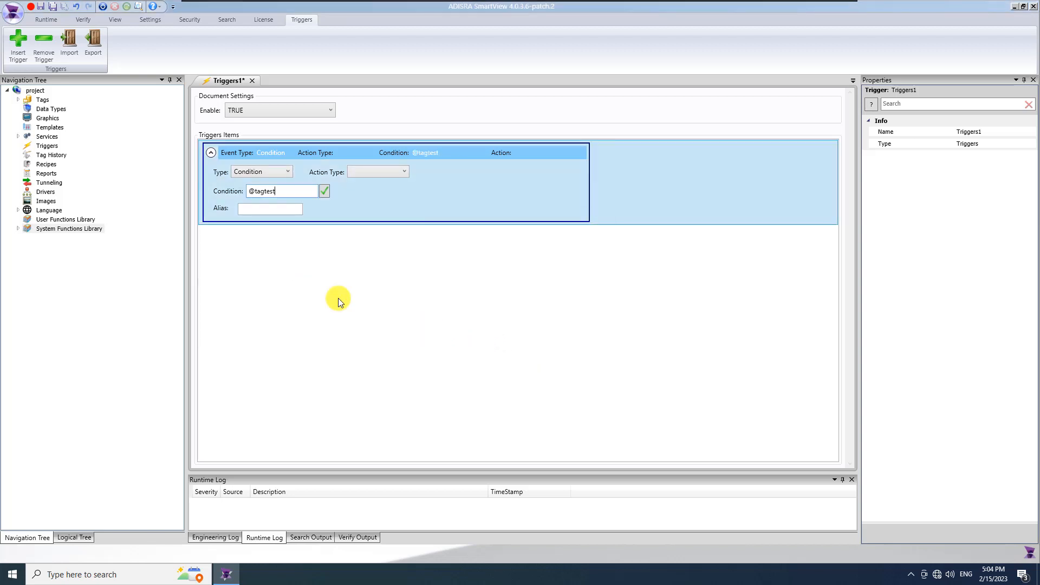
type("== 5")
left_click(372, 170)
left_click(375, 183)
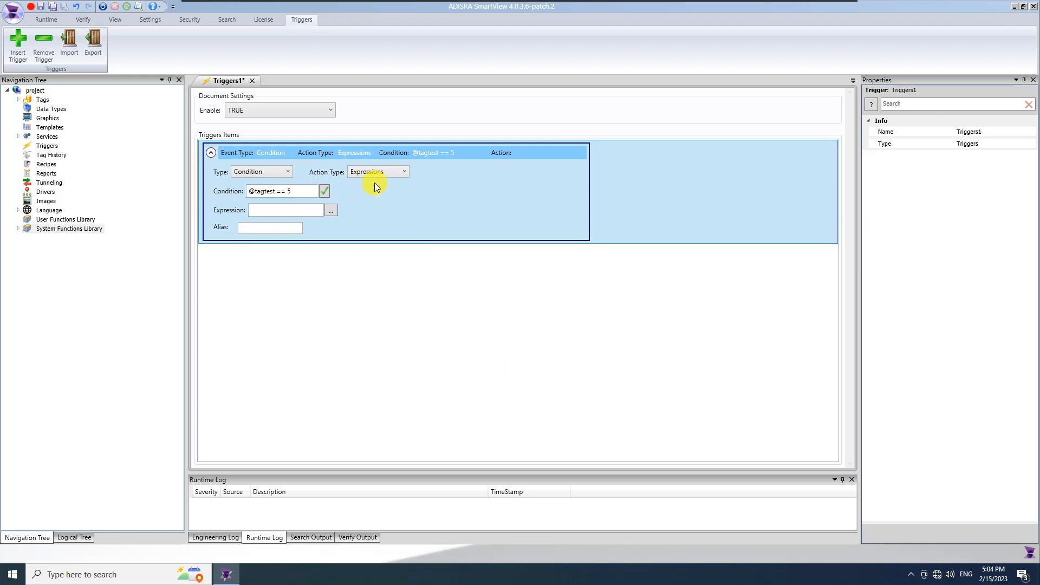
left_click(331, 210)
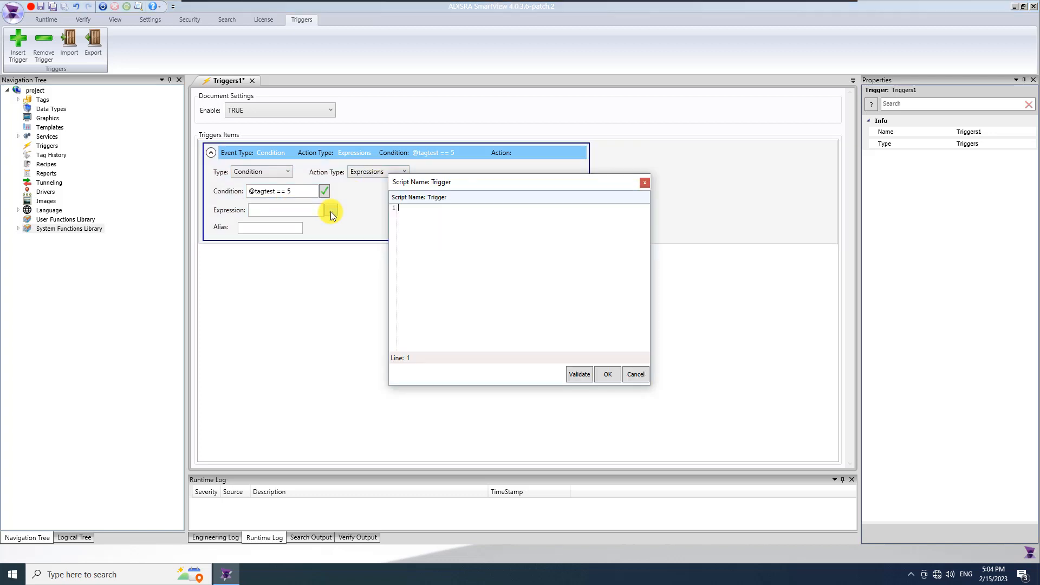
type("@t")
type("agincrement")
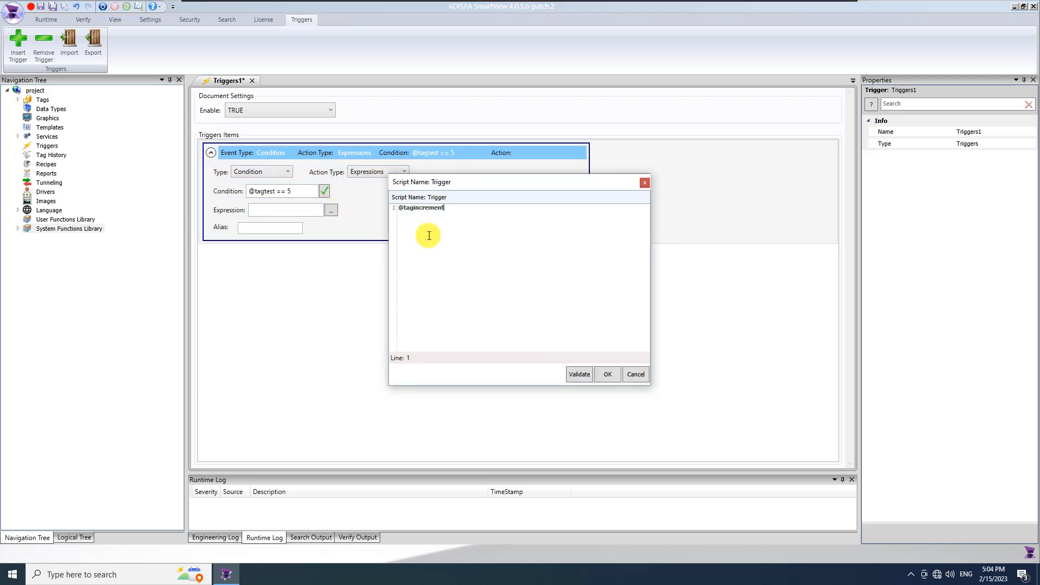
type("++;")
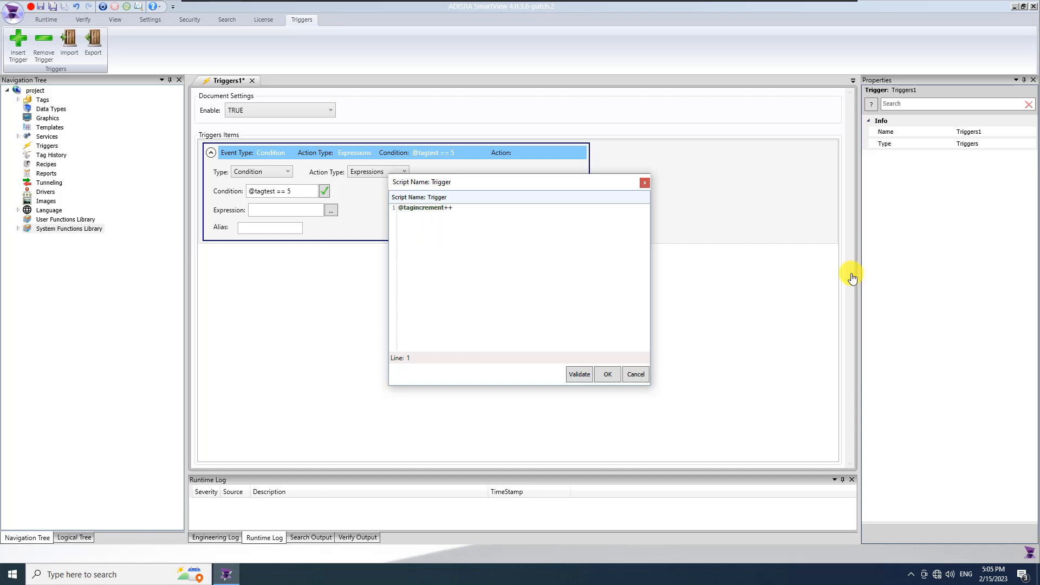
- Validate the expression script, creating the tag tagincrement in TAGS as an Integer, and accept the script
left_click(577, 378)
left_click(582, 310)
left_click(561, 277)
left_click(496, 303)
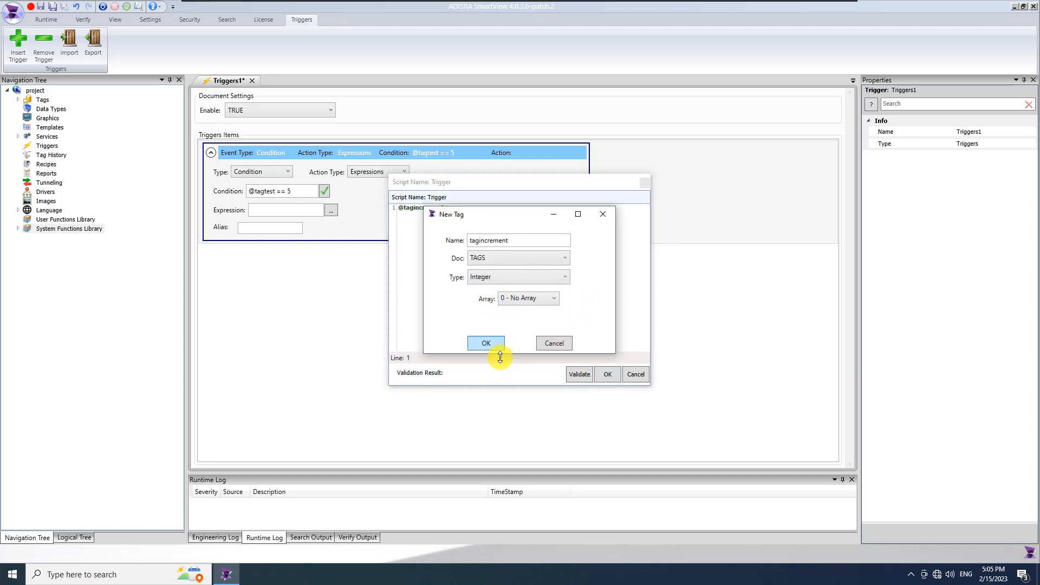
left_click(485, 344)
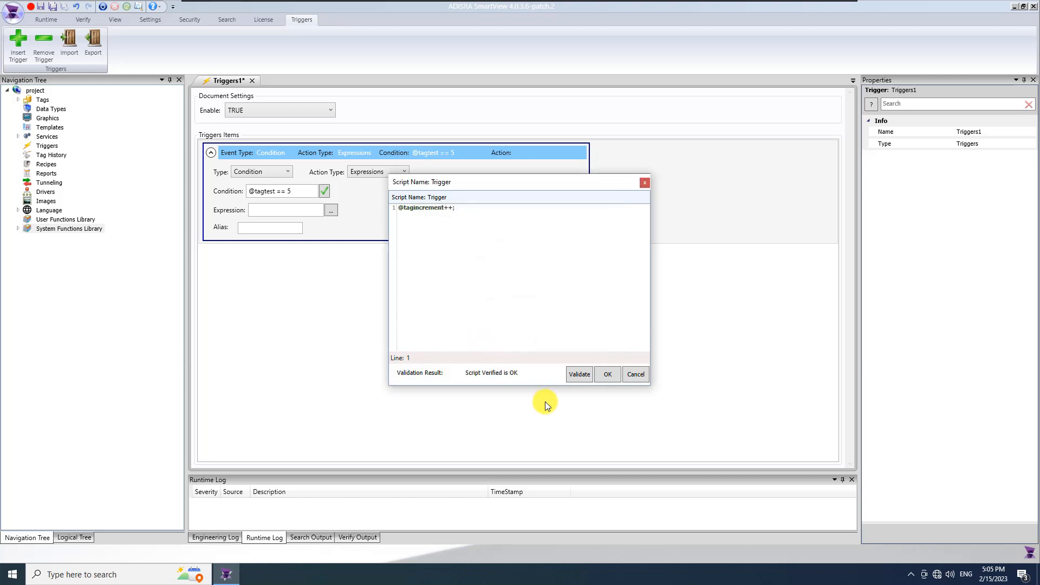
left_click(600, 377)
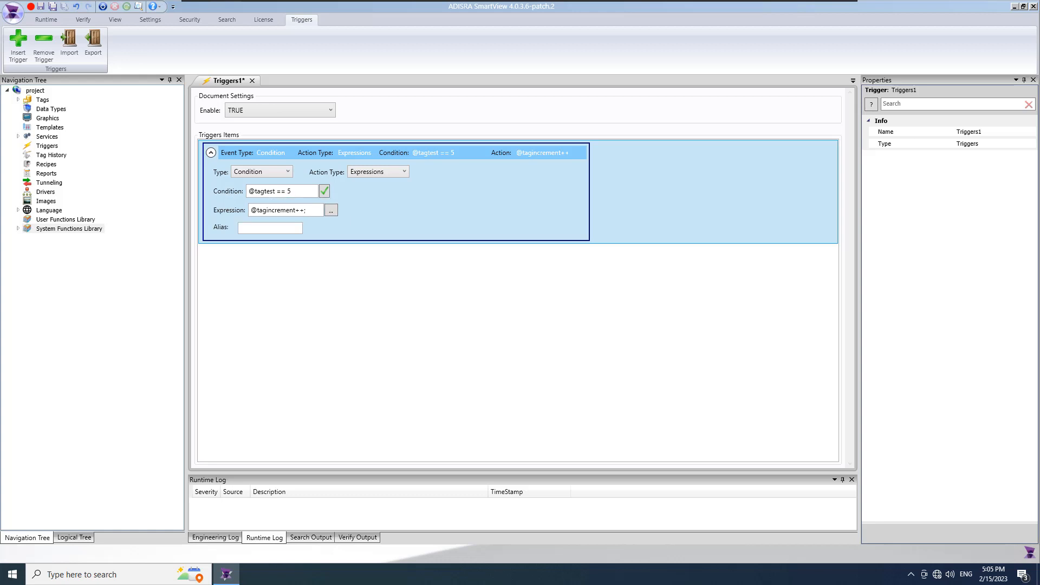
- Save the trigger document as Triggers1 and start the runtime
left_click(47, 9)
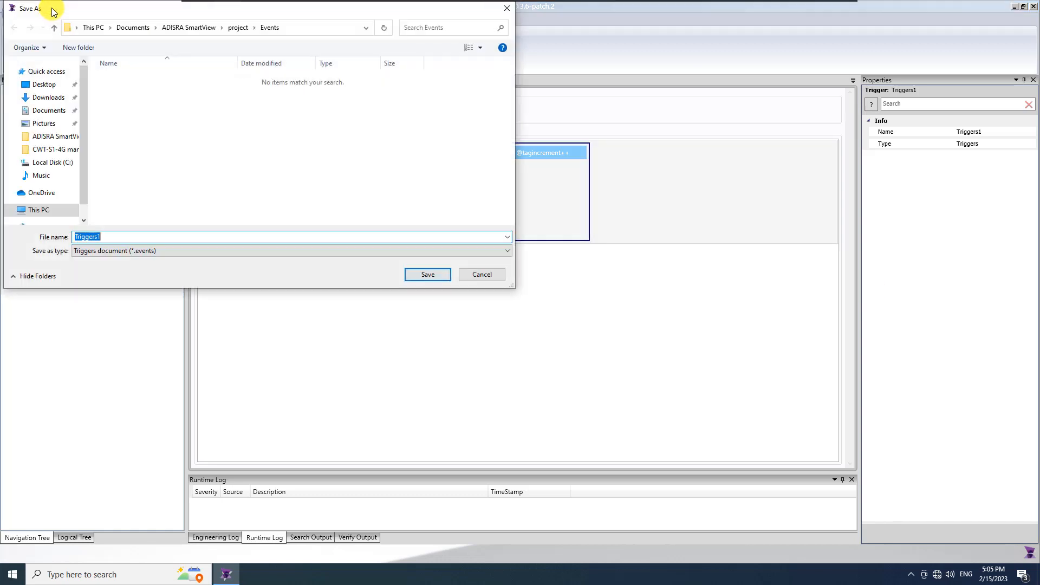
left_click(428, 274)
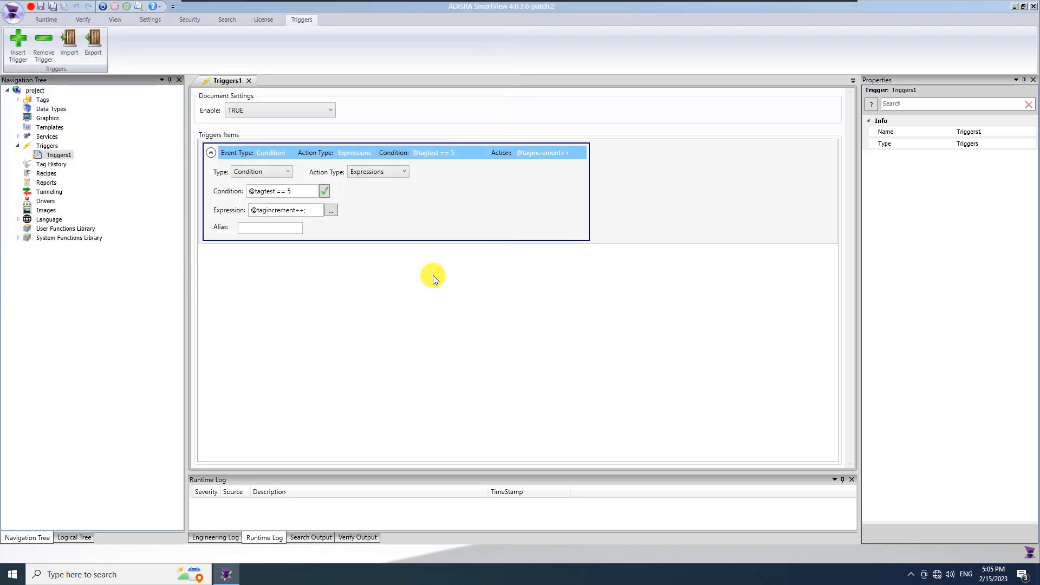
left_click(103, 7)
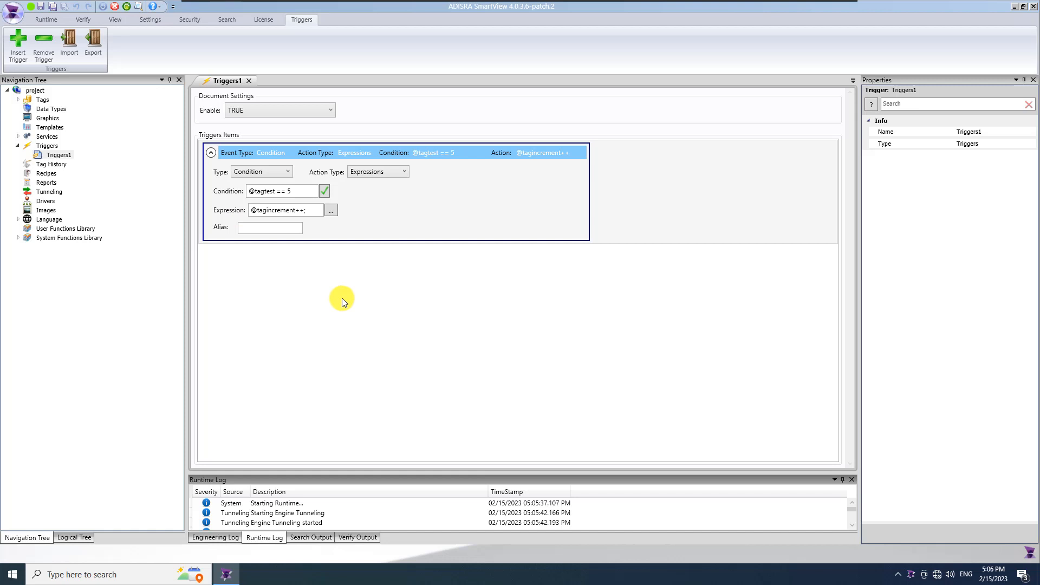
- Load all tags in the Data Watcher and set the value of tagtest to 5
left_click_drag(332, 93, 743, 135)
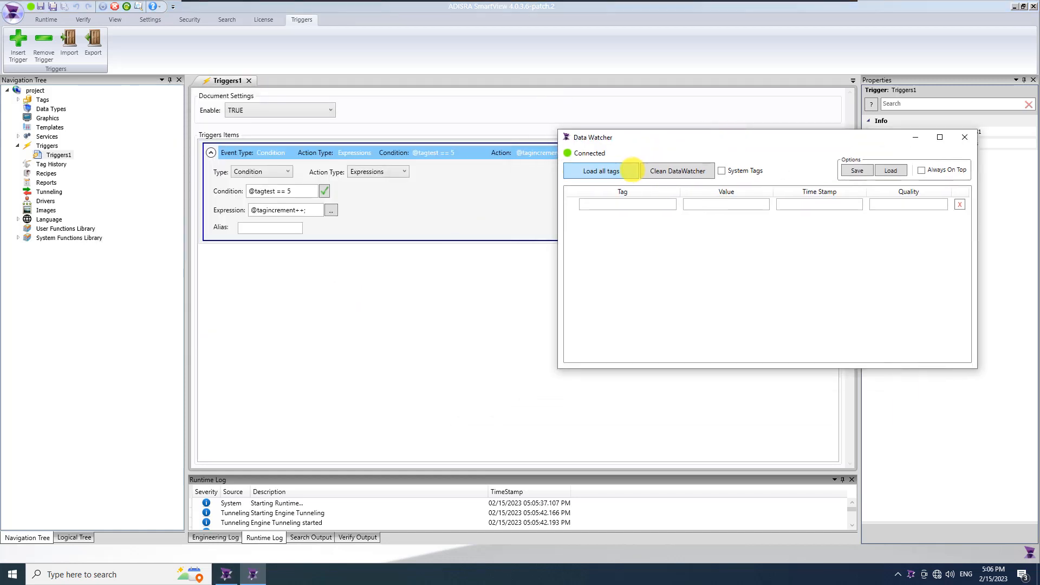
left_click(622, 170)
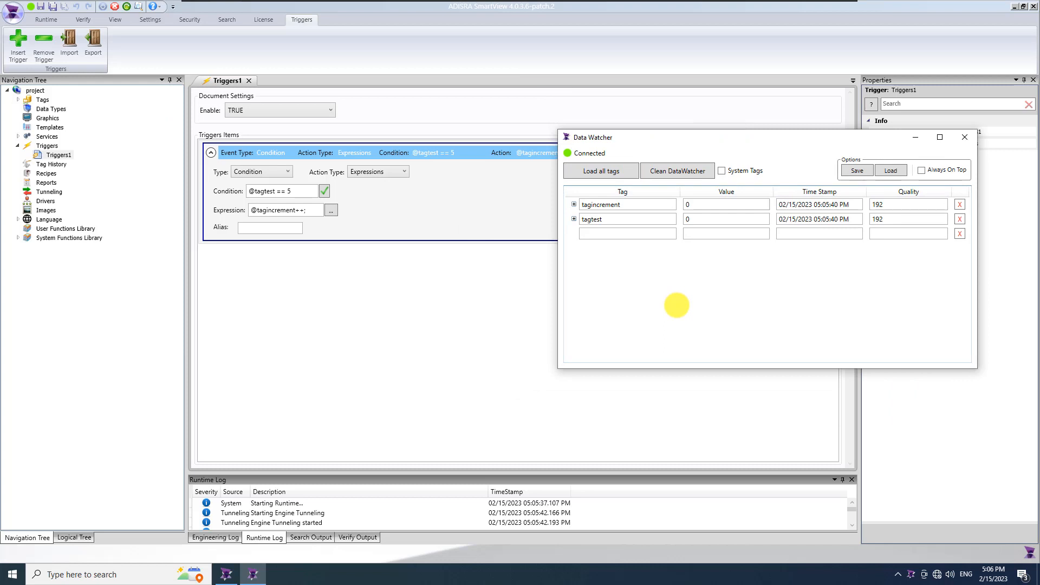
left_click(701, 220)
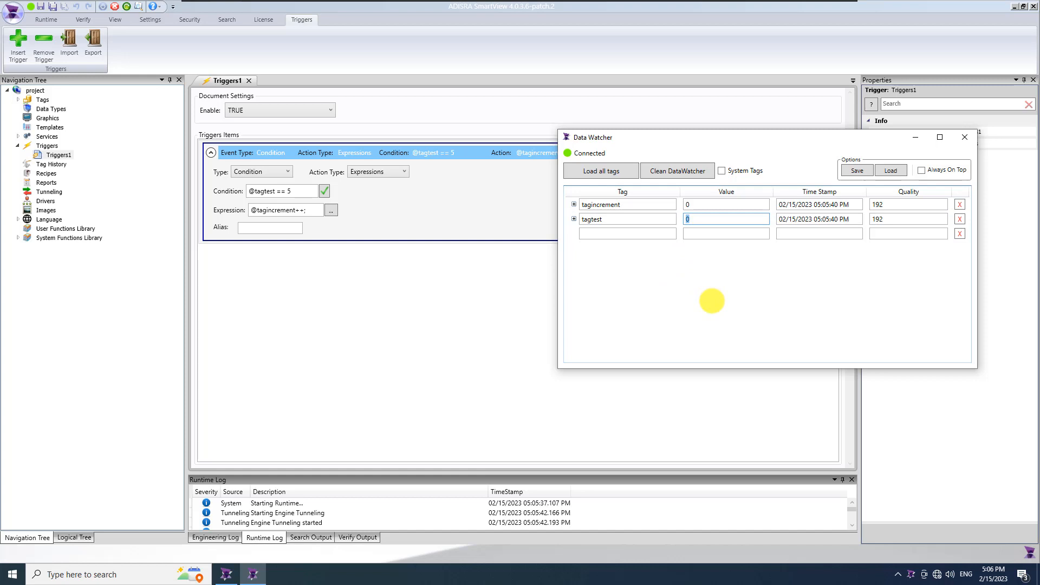
type("5")
key("Return")
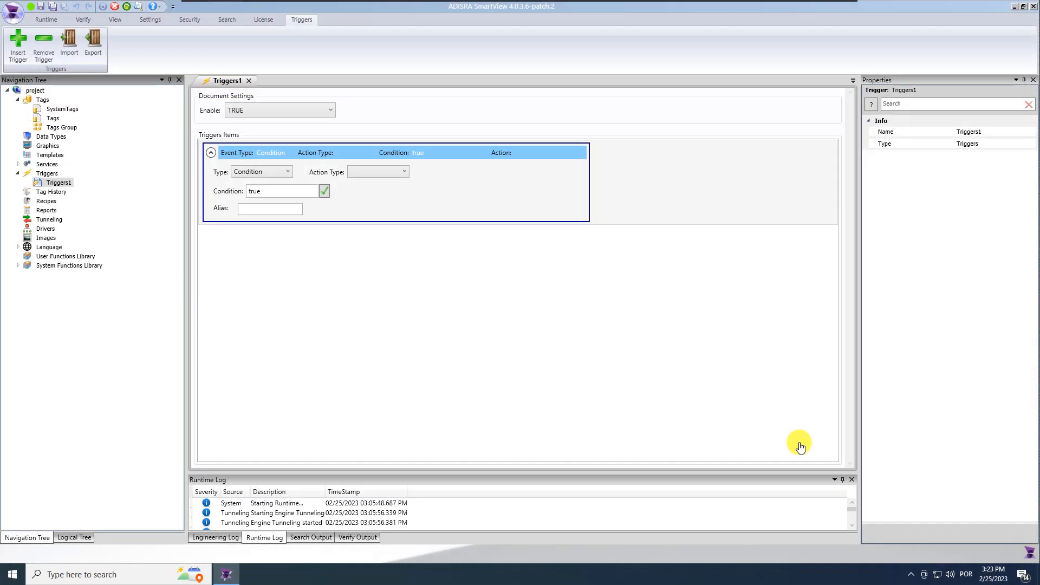
- Set the action type of the trigger with condition true to Services and check which services its action offers
left_click(395, 172)
left_click(379, 195)
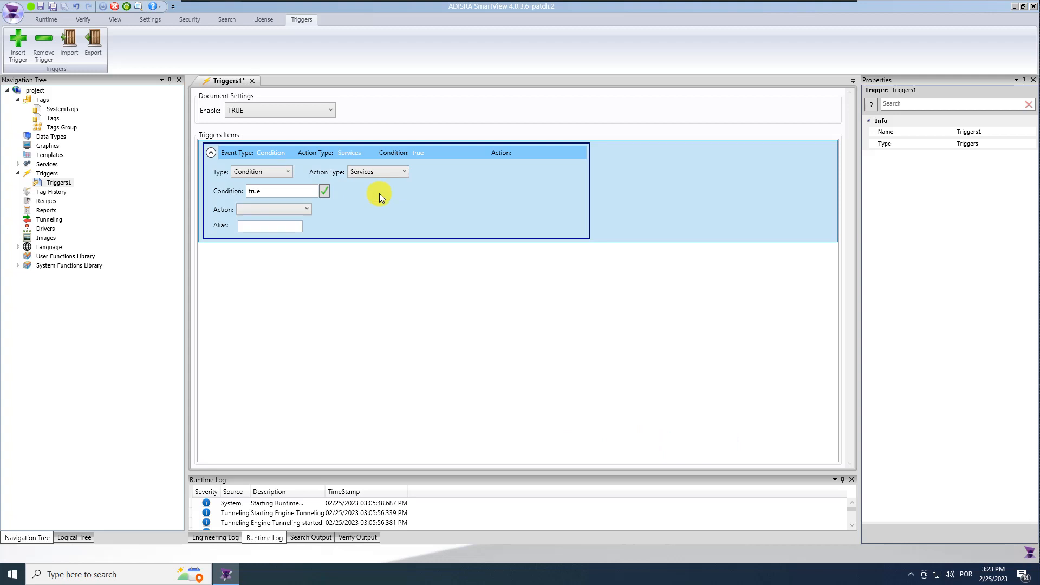
left_click(307, 210)
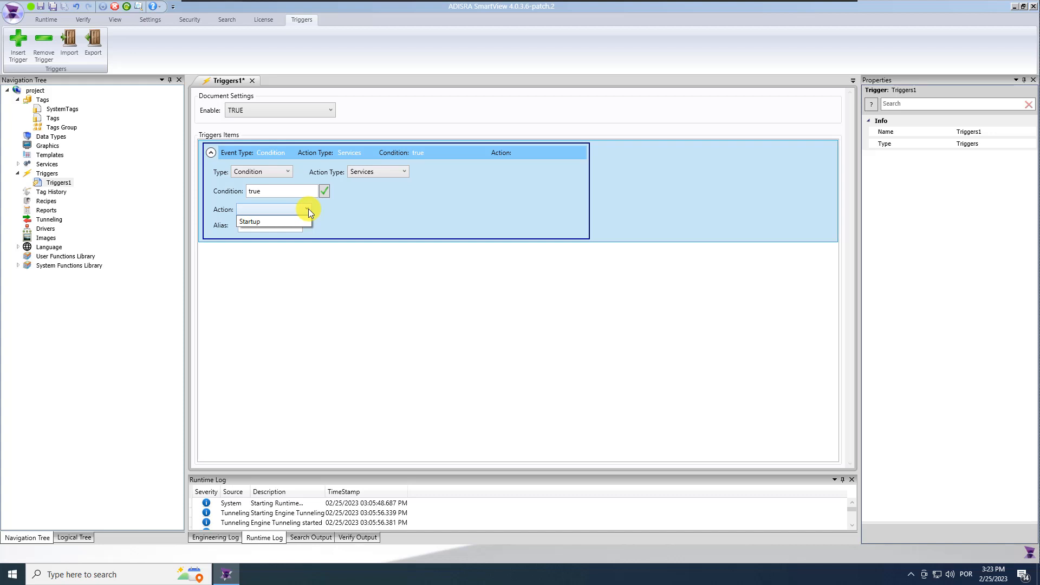
left_click(308, 209)
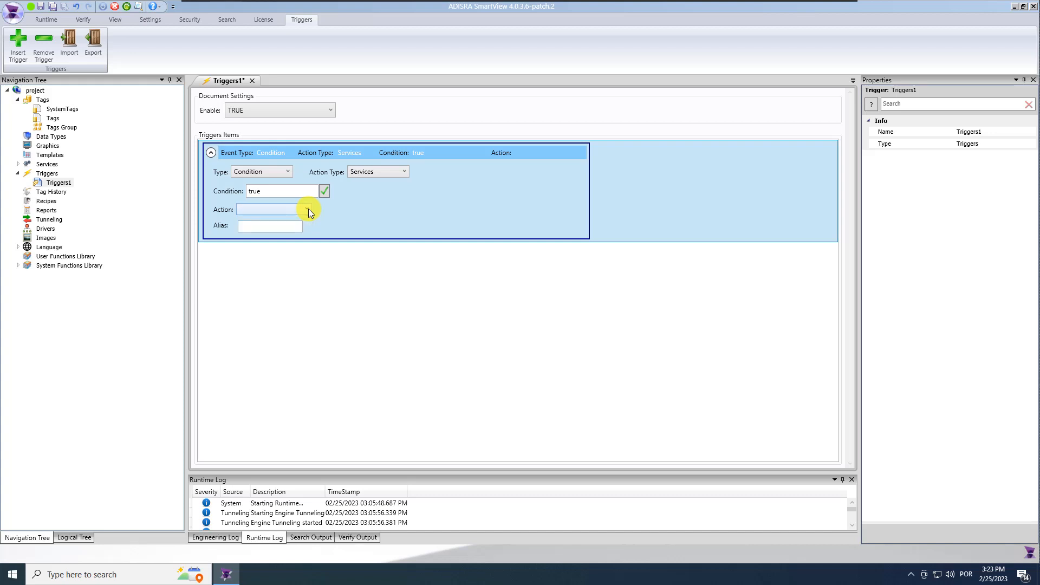
- Create a new document under Services in the project
left_click(18, 164)
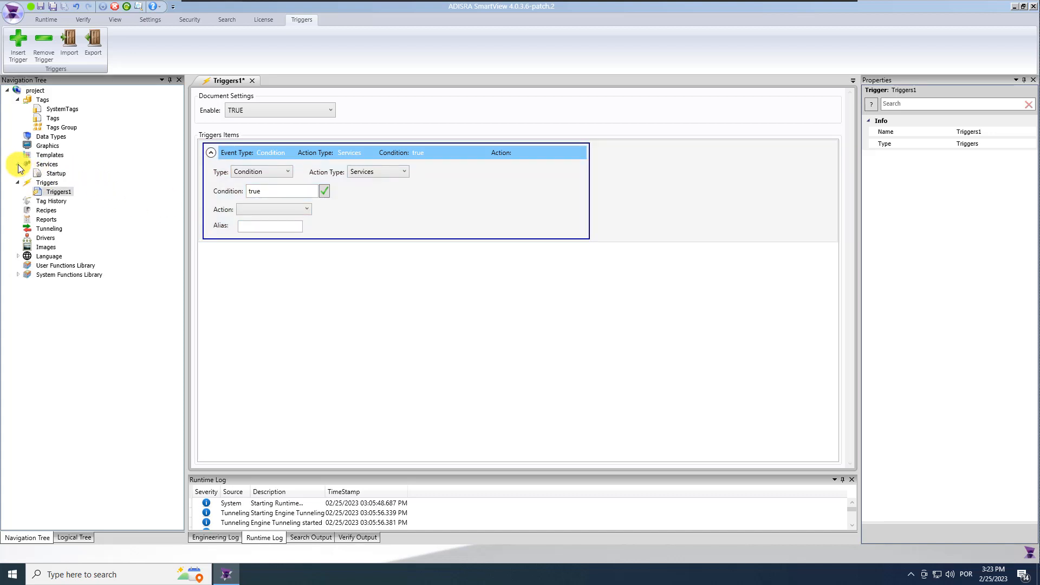
right_click(55, 166)
left_click(79, 168)
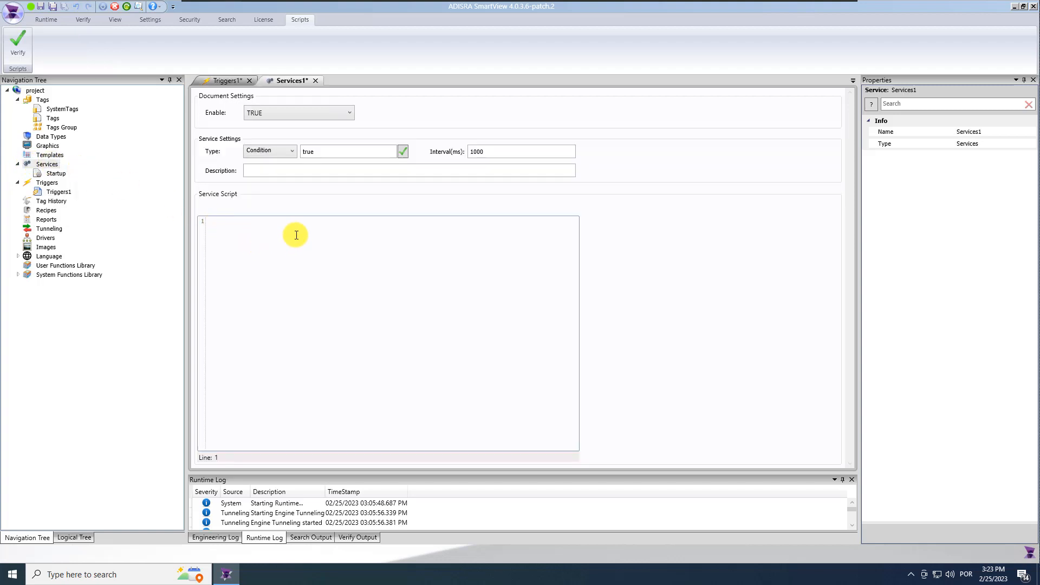
- Set the new service's interval to 2000 ms and its condition to false
left_click(469, 156)
key("Delete")
type("2")
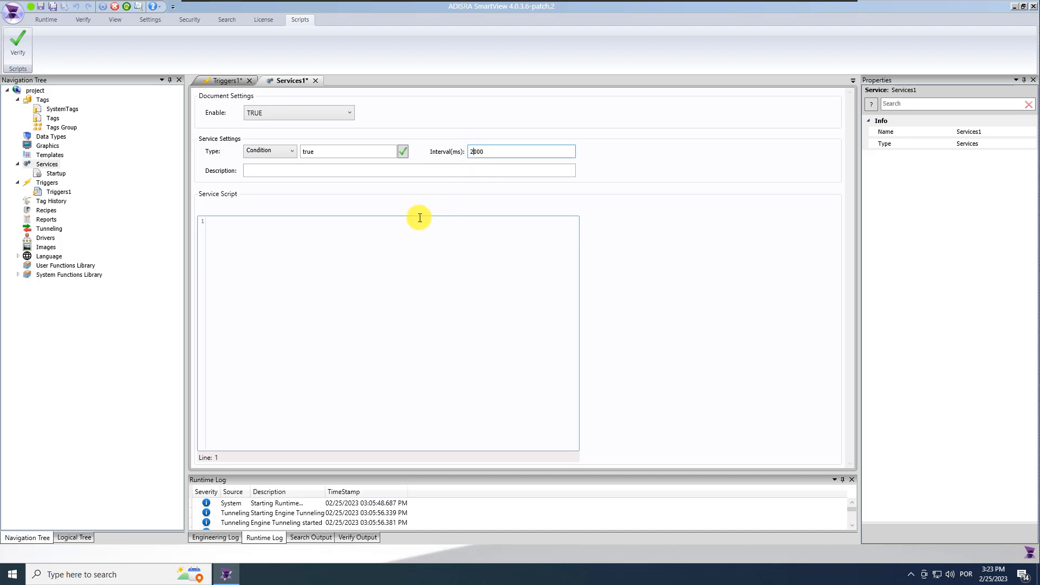
key("shift+Tab")
type("fa")
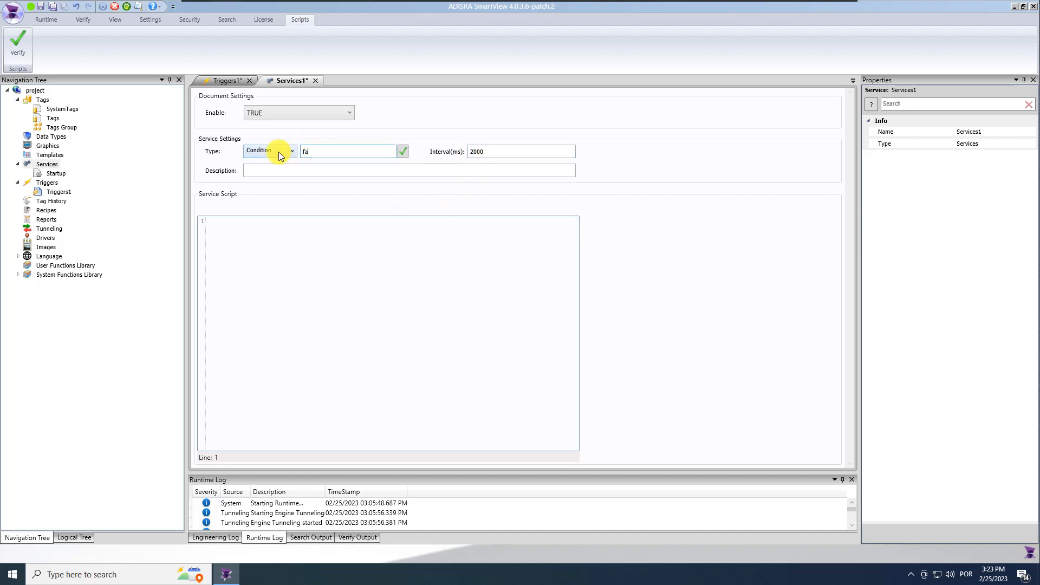
type("lse")
left_click(282, 238)
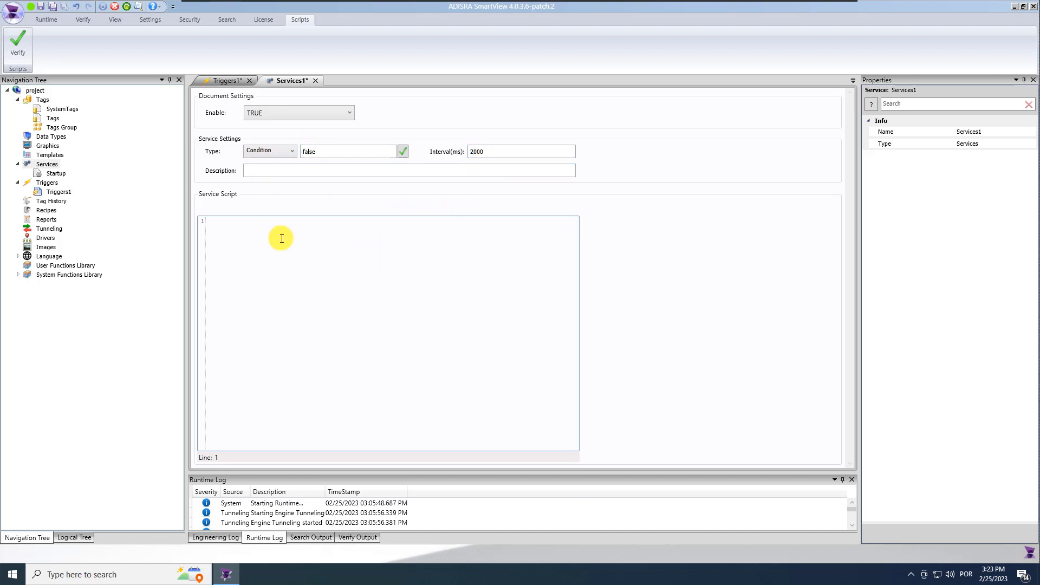
type("@tag1 = @tag2;")
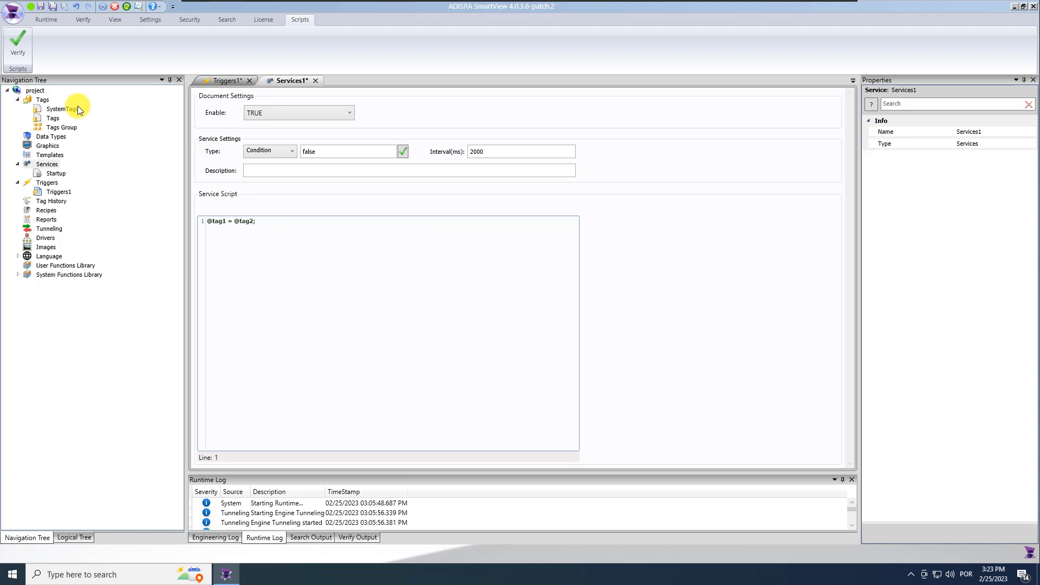
left_click(18, 44)
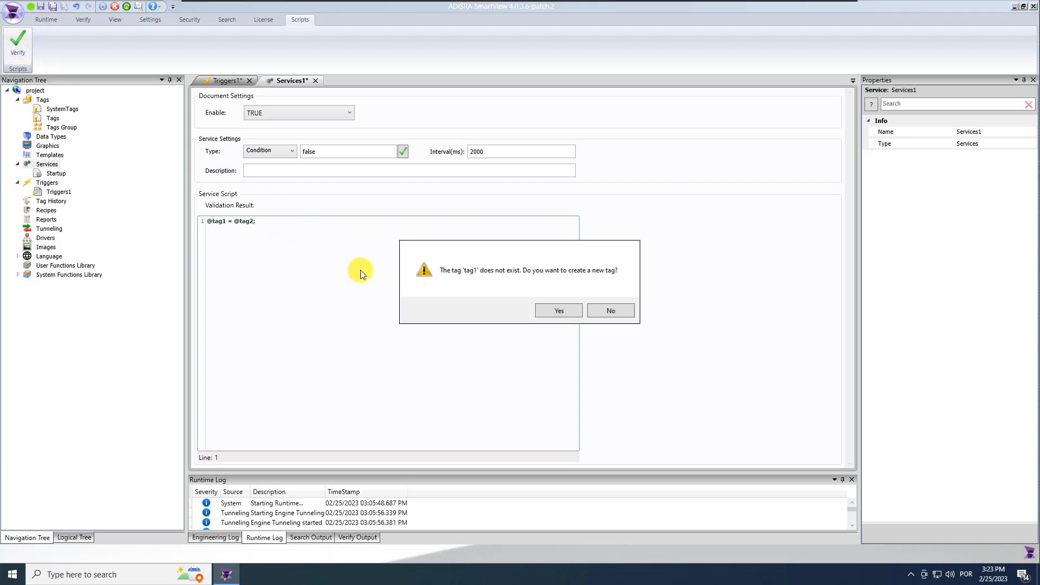
- Create the missing tags tag1 and tag2 in the TAGS document as Integer tags without an array
left_click(548, 316)
left_click(489, 280)
left_click(489, 299)
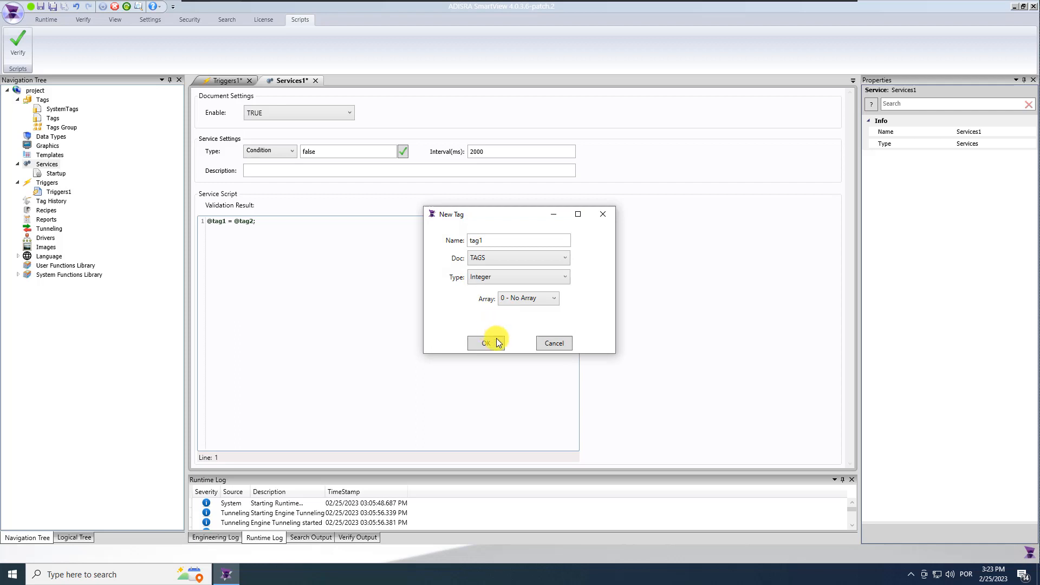
left_click(495, 343)
left_click(543, 310)
left_click(490, 280)
left_click(489, 299)
left_click(492, 344)
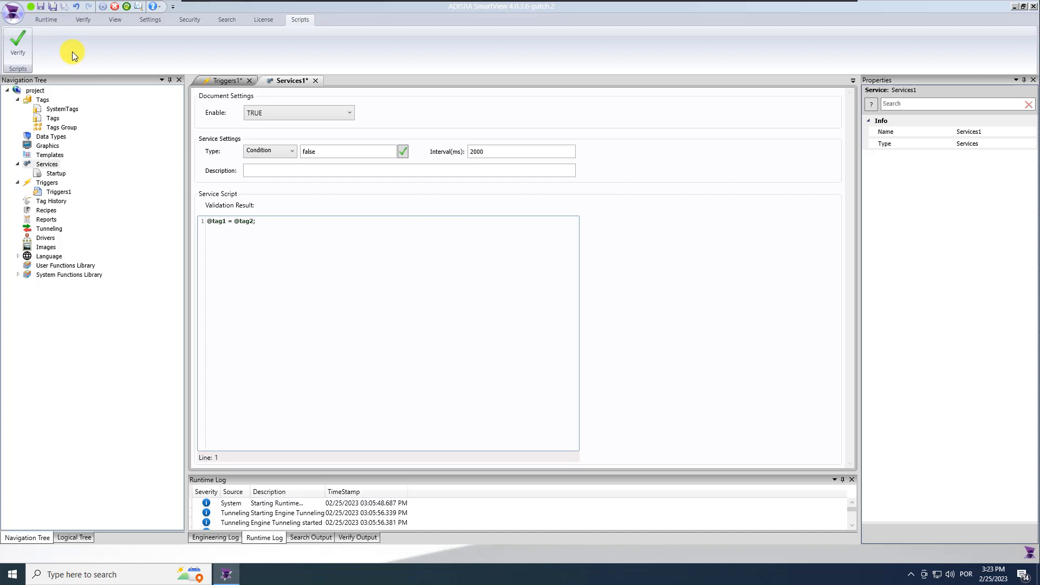
- Save the service as Services1, assign it as the action of the condition trigger in Triggers1, and save the trigger document
left_click(53, 7)
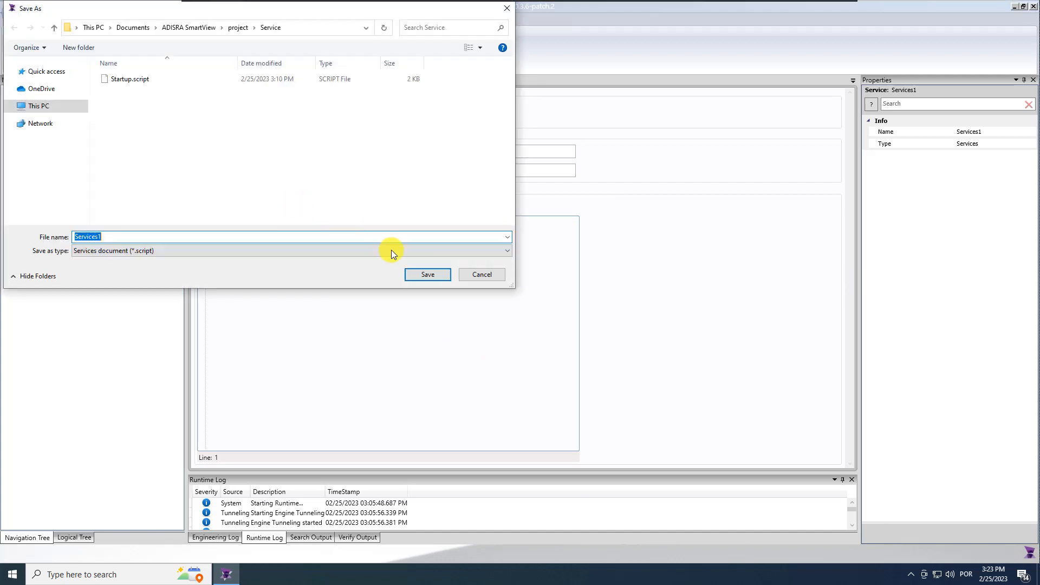
left_click(421, 274)
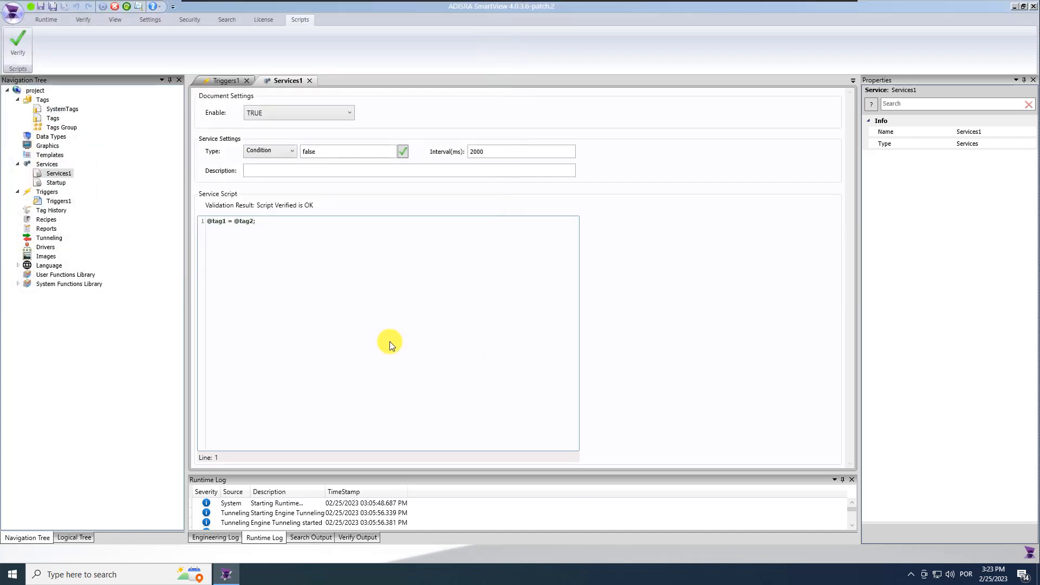
left_click(225, 82)
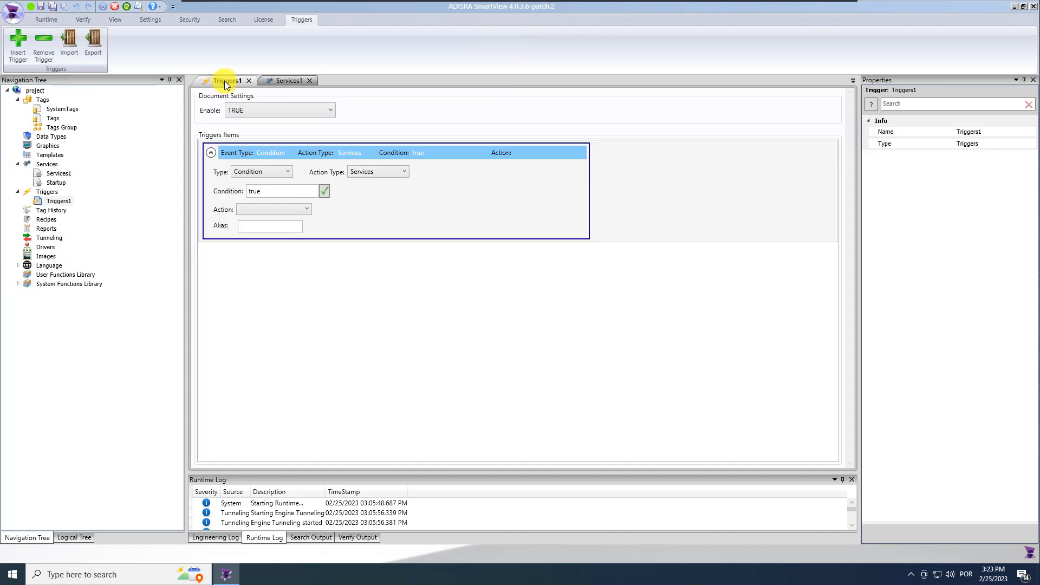
left_click(306, 210)
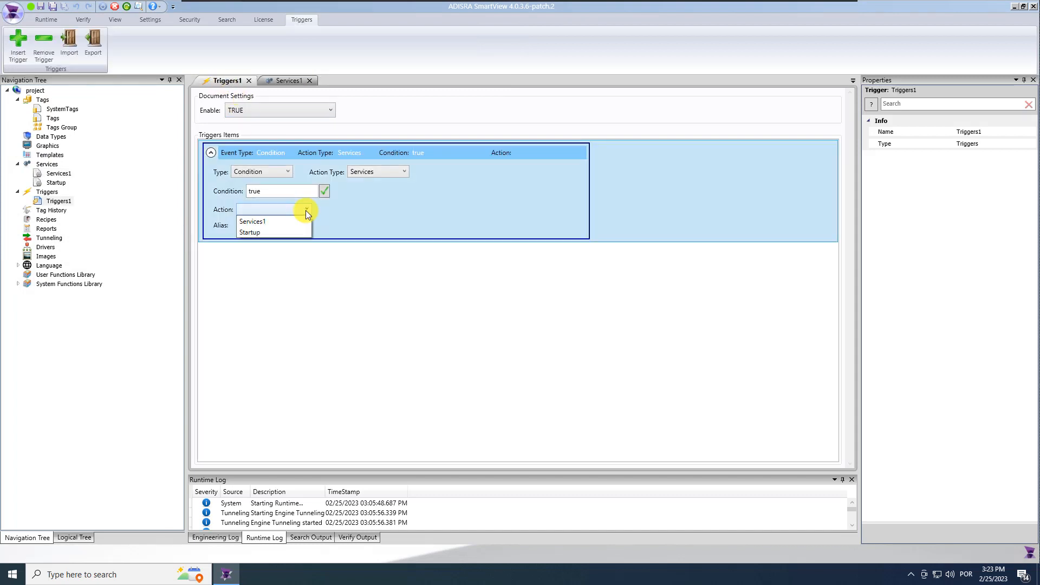
left_click(297, 223)
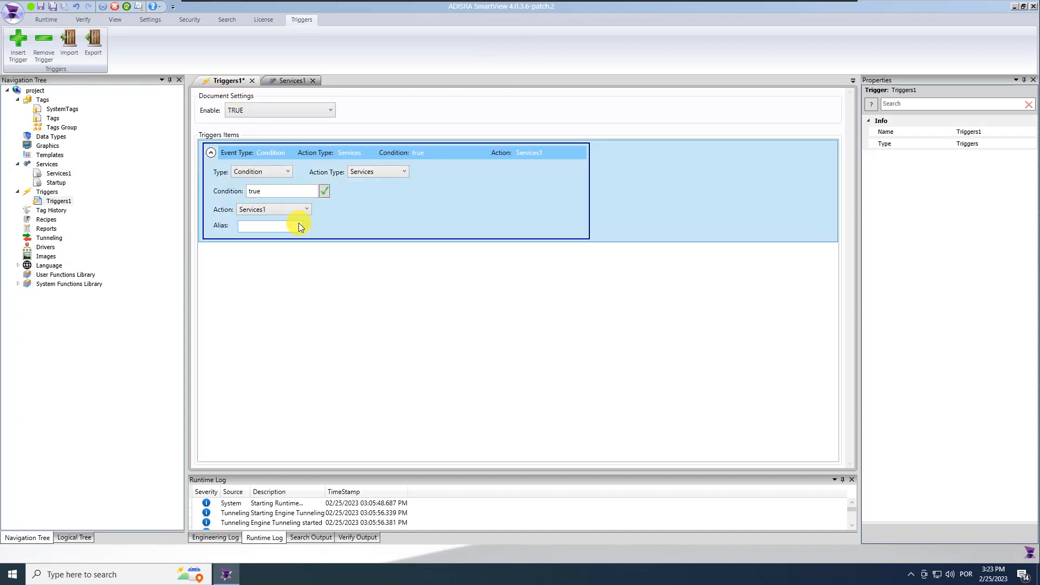
left_click(52, 6)
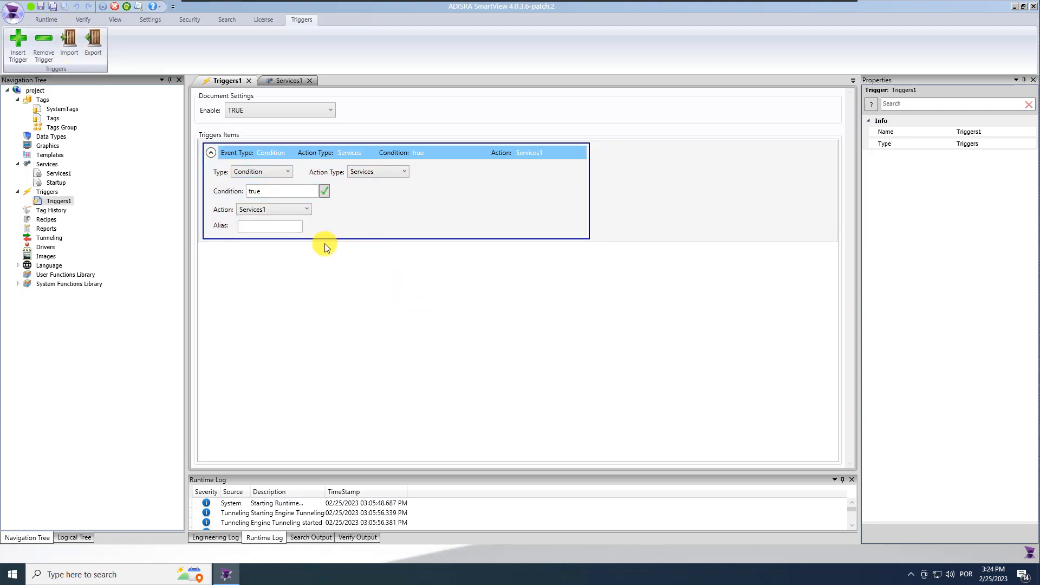
double_click(277, 193)
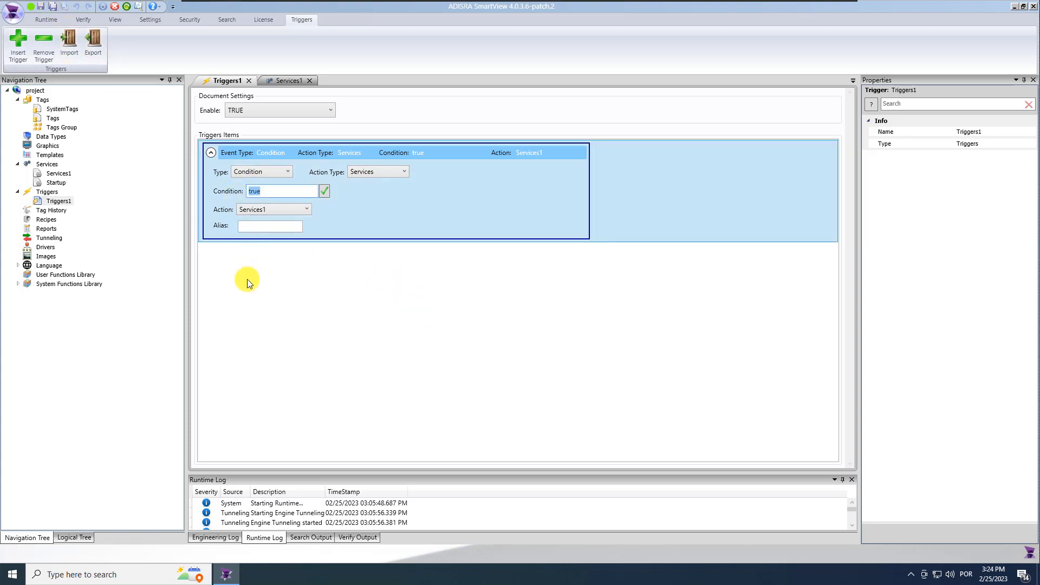
type("@tagbool")
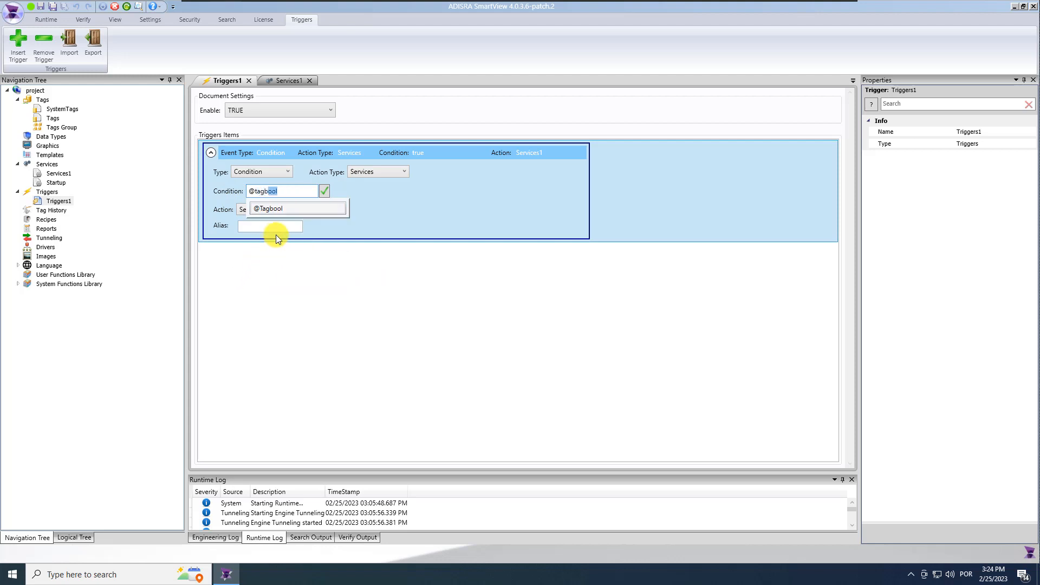
left_click(284, 210)
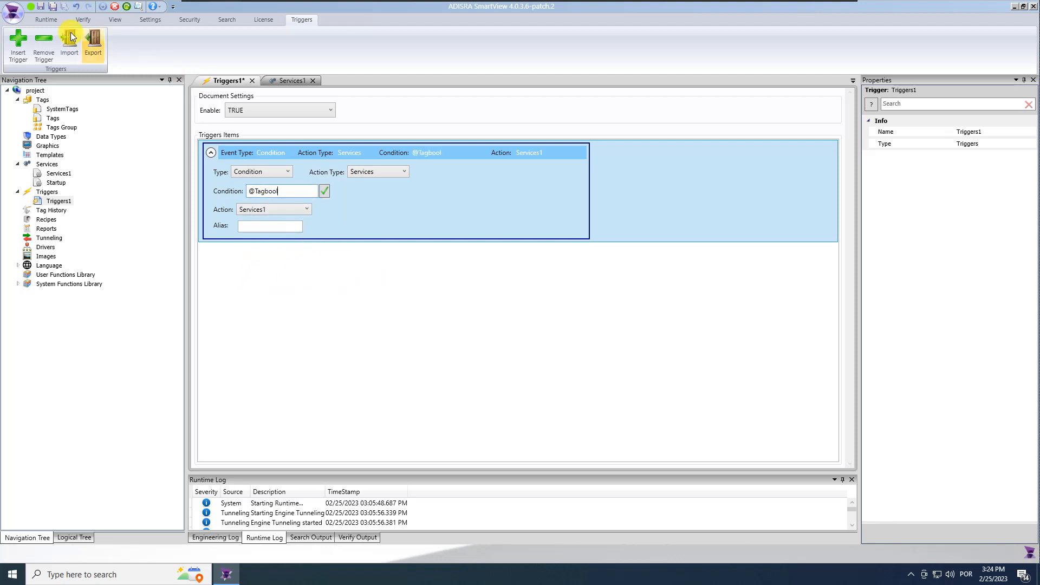
left_click(53, 6)
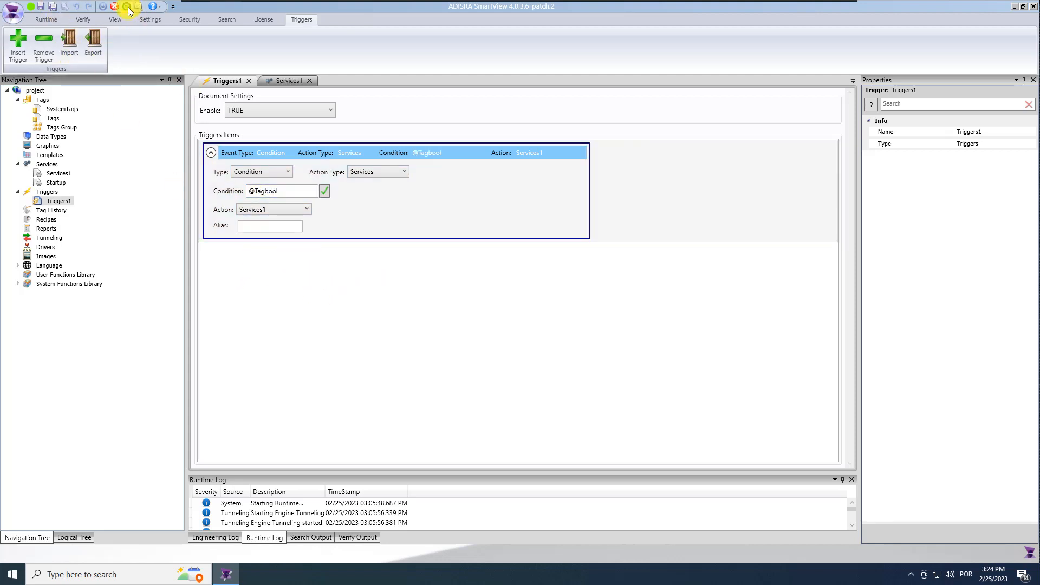
- Add the tags tag1, tag2 and Tagbool to the Data Watcher, with its window moved clear of the trigger settings
left_click(382, 297)
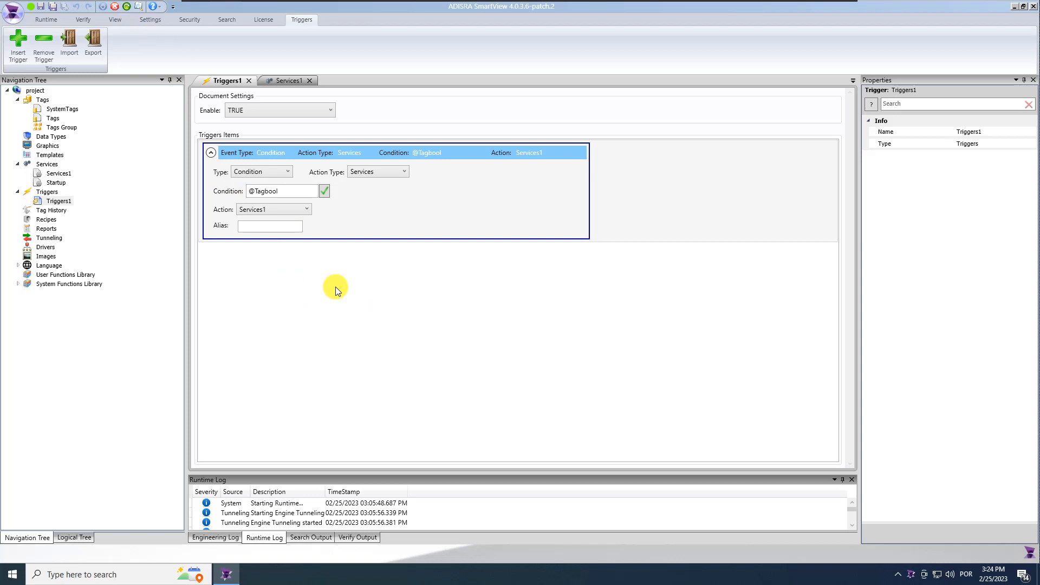
left_click_drag(213, 50, 713, 170)
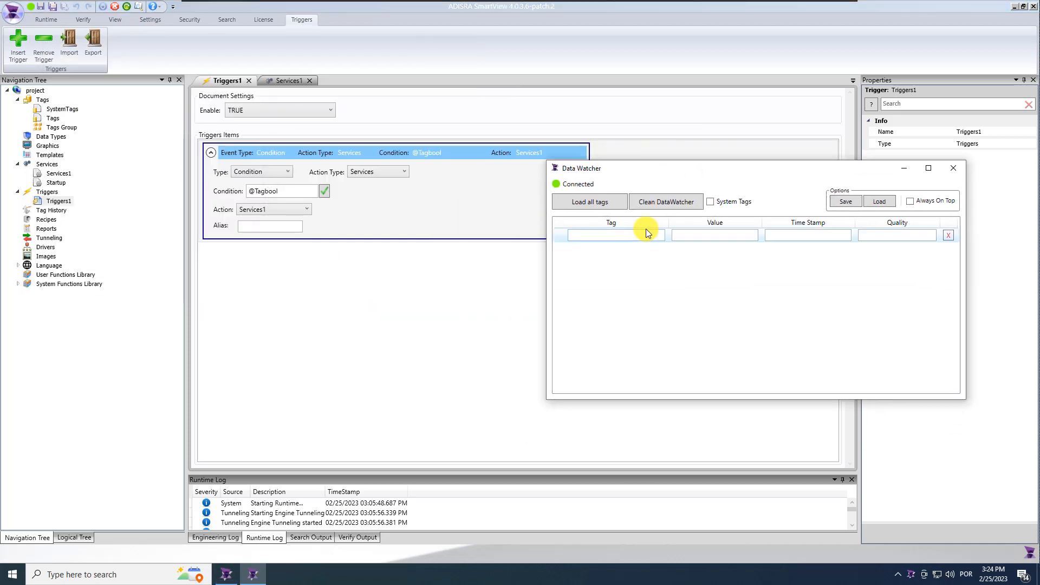
left_click(647, 234)
type("tag1")
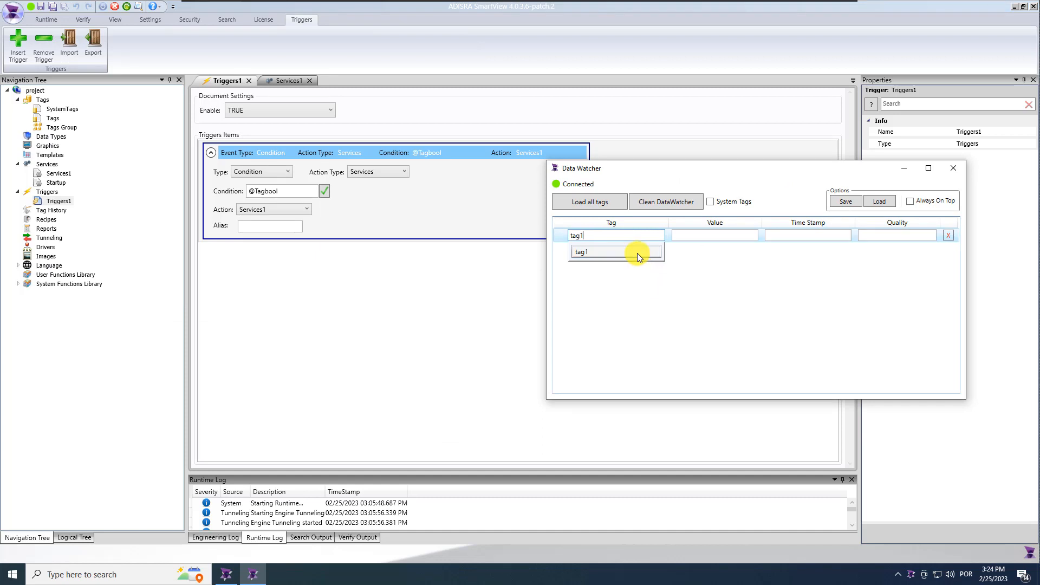
left_click(637, 253)
type("tag2")
left_click(608, 264)
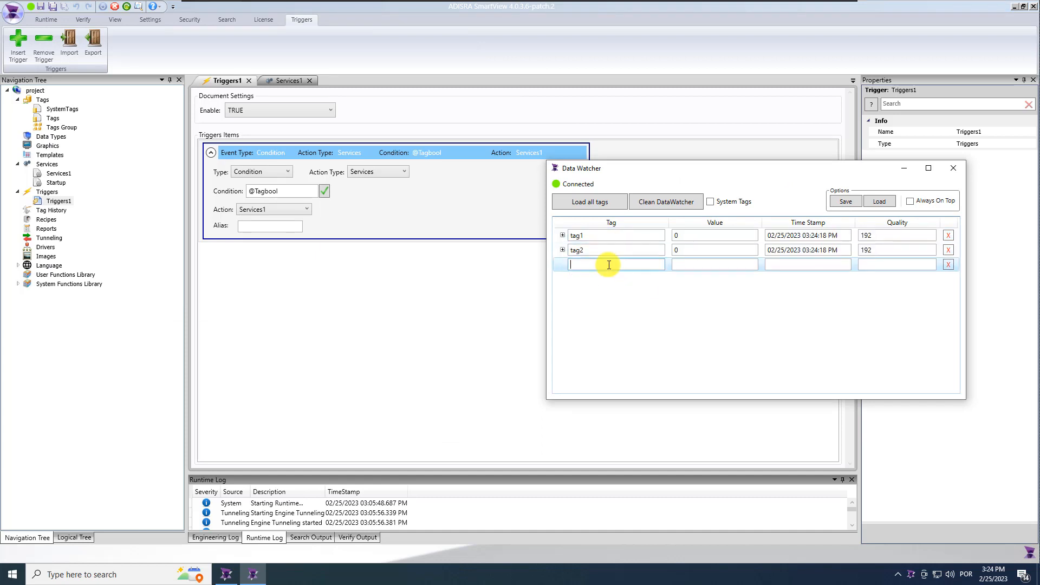
type("Tagb")
left_click(624, 280)
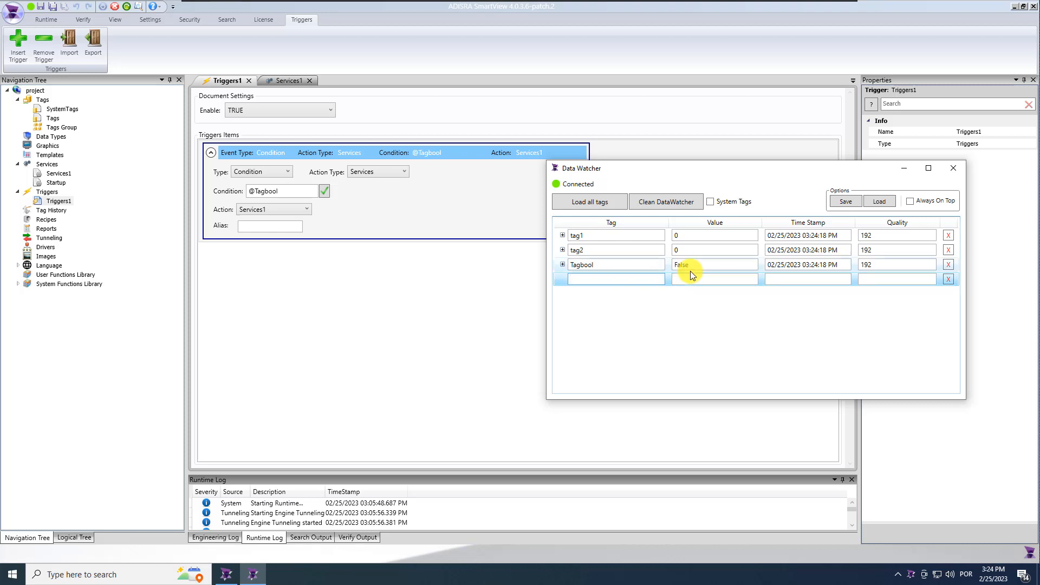
- Test the trigger in the Data Watcher by setting tag2 to 20 and Tagbool to true
left_click(679, 250)
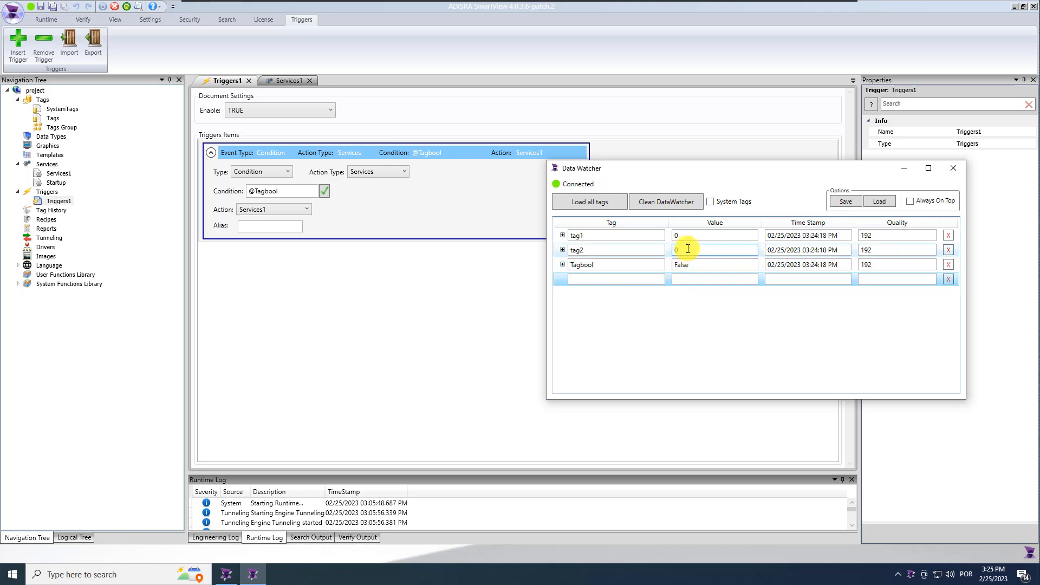
type("20")
key("Return")
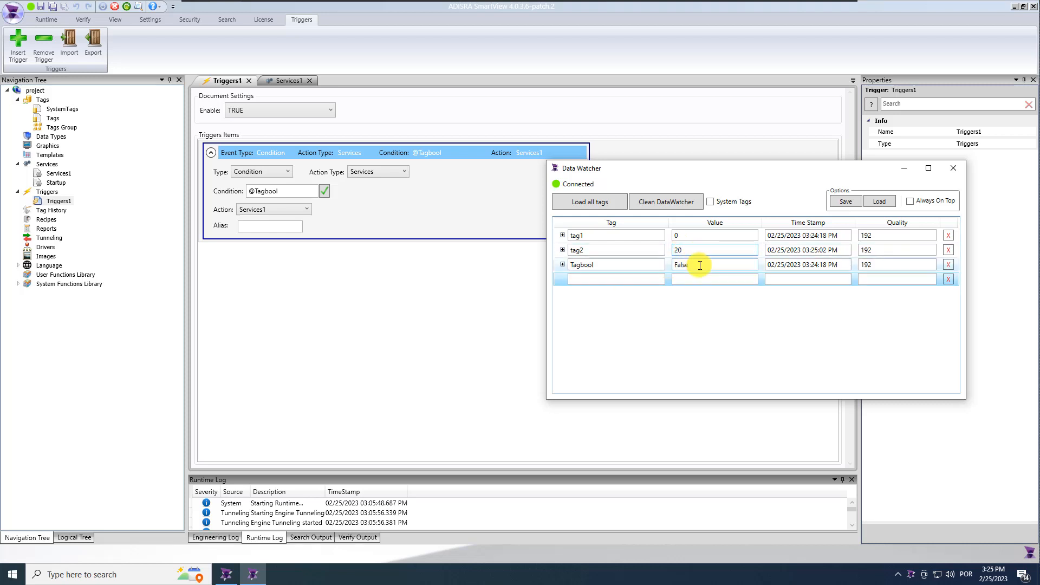
double_click(699, 265)
type("true")
key("Return")
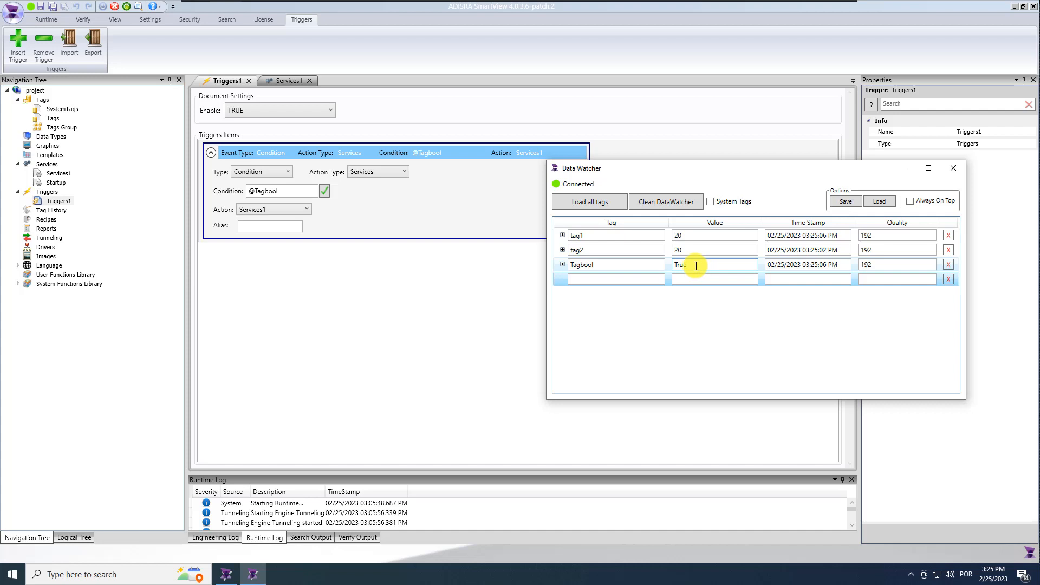
double_click(695, 265)
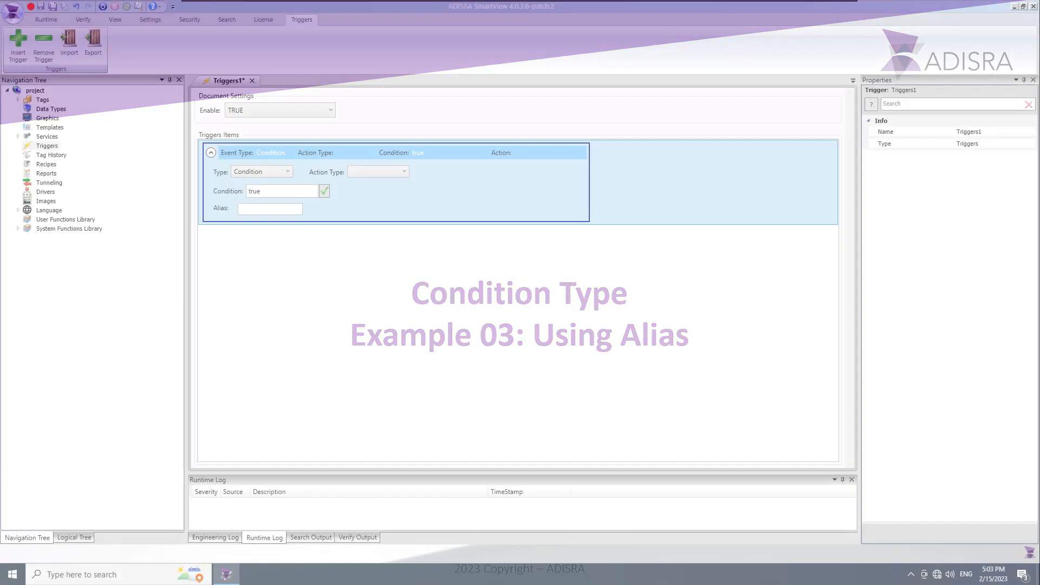
- Expand the System Functions Library and open SVEvent to examine its functions
left_click(18, 228)
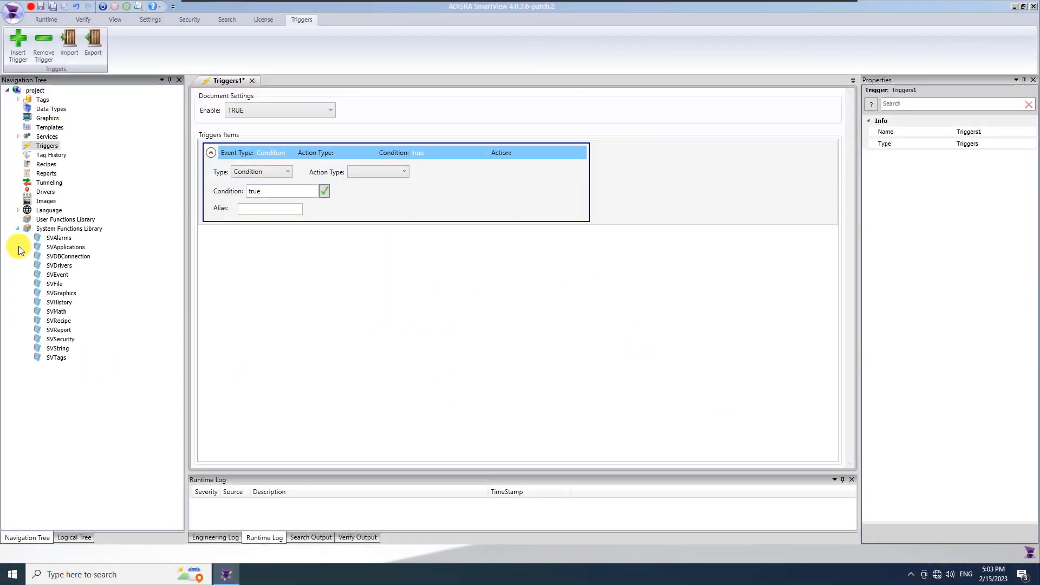
double_click(60, 274)
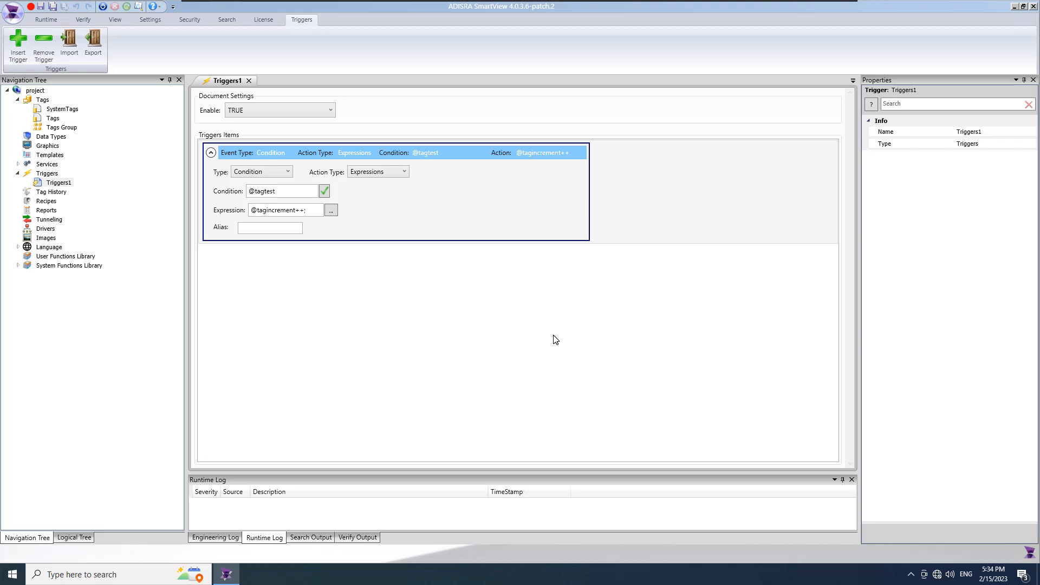
- Create a new graphics document in the project and save it as Graphics1
left_click(47, 145)
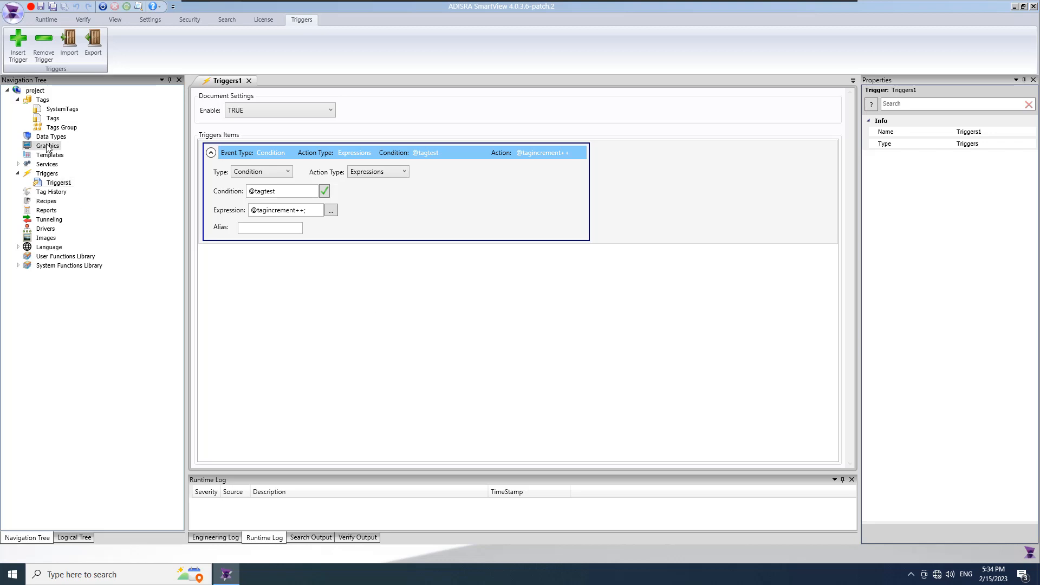
right_click(47, 146)
left_click(71, 150)
left_click(52, 7)
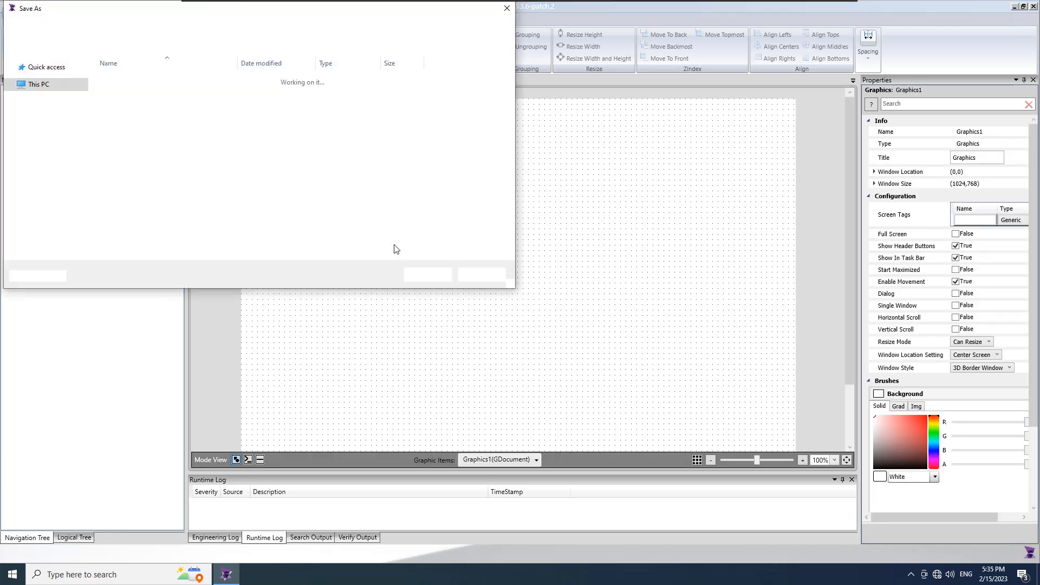
left_click(424, 275)
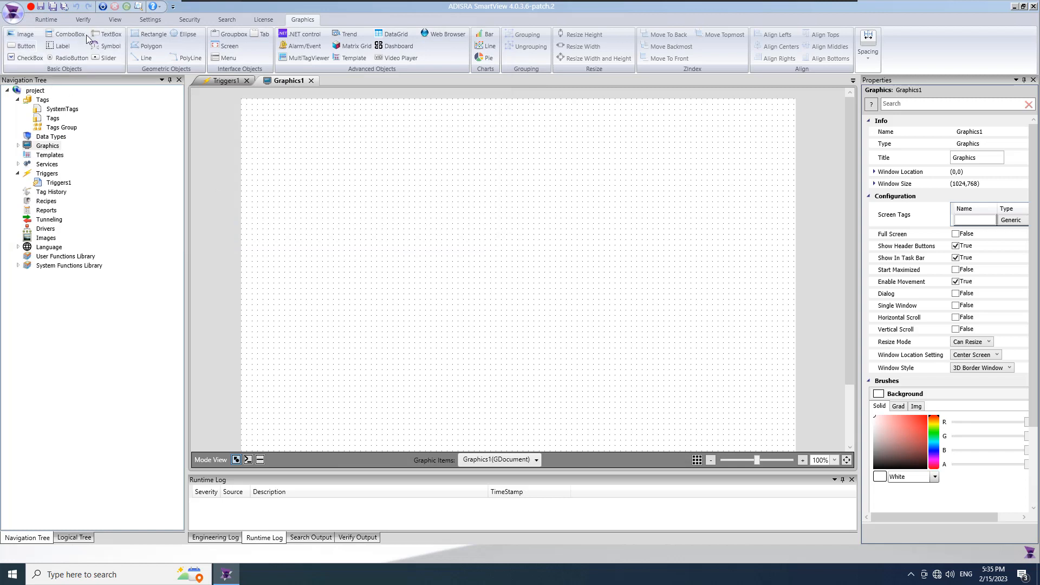
- Set Graphics1 as the project's startup graphic
left_click(147, 20)
left_click(192, 39)
left_click(75, 61)
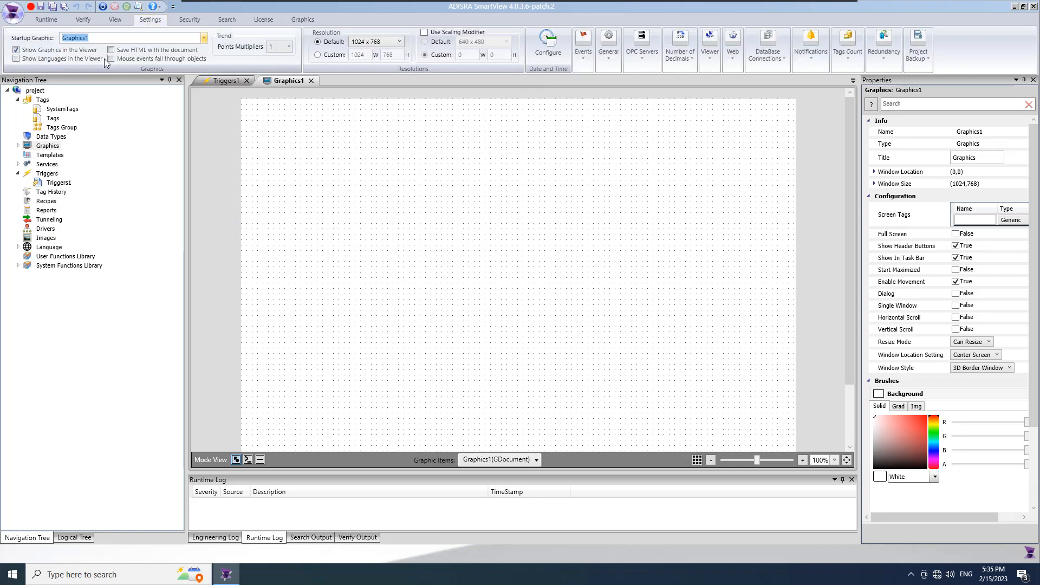
- Draw a button about 257 by 54 in size near the upper-left corner of the Graphics1 canvas
left_click(226, 82)
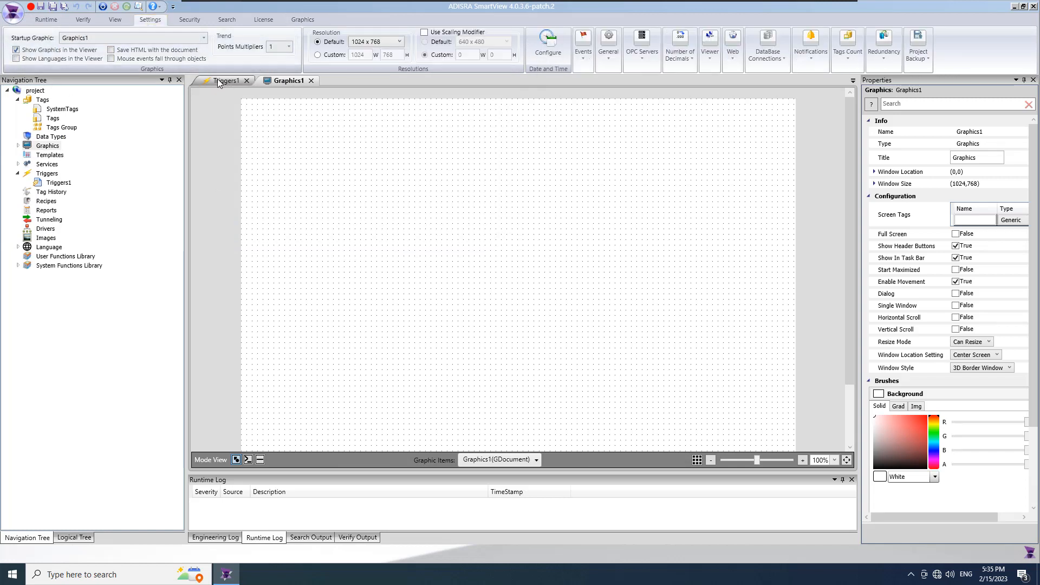
left_click(277, 81)
left_click(25, 46)
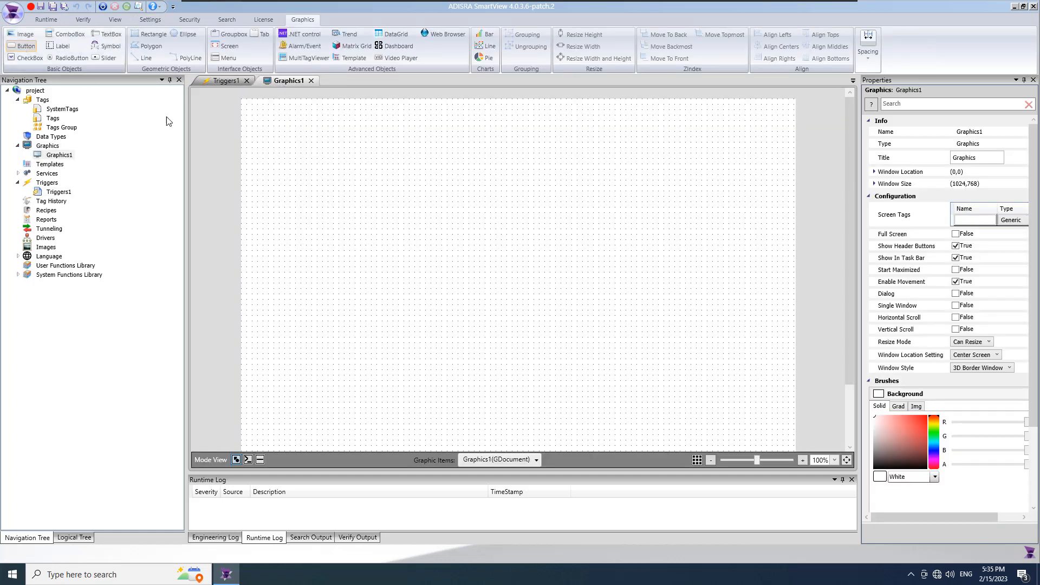
left_click_drag(260, 121, 400, 151)
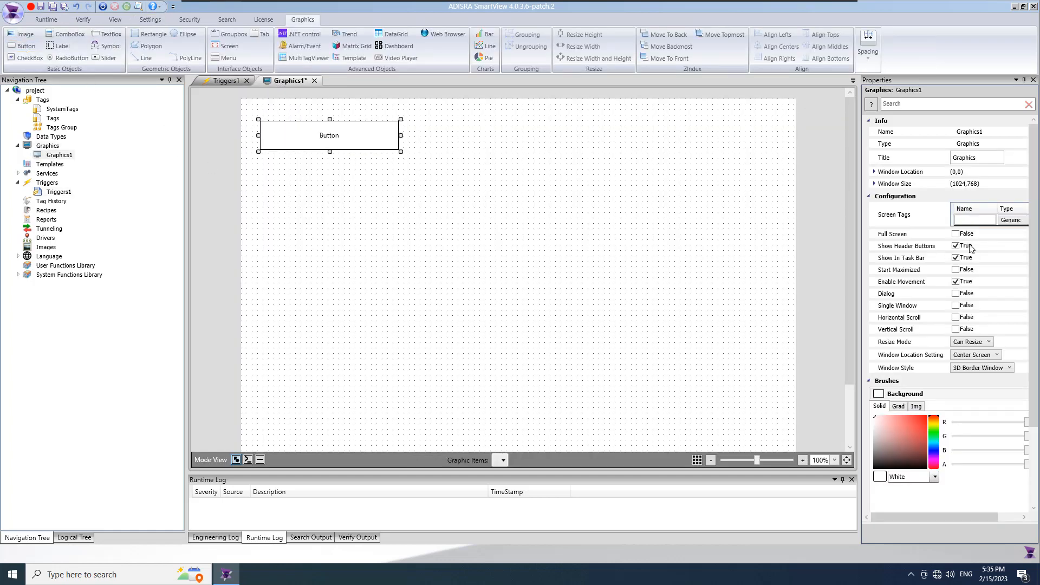
- Set the button's text to "Create an item trigger in RunTime Mode"
left_click(983, 212)
type("Create an item")
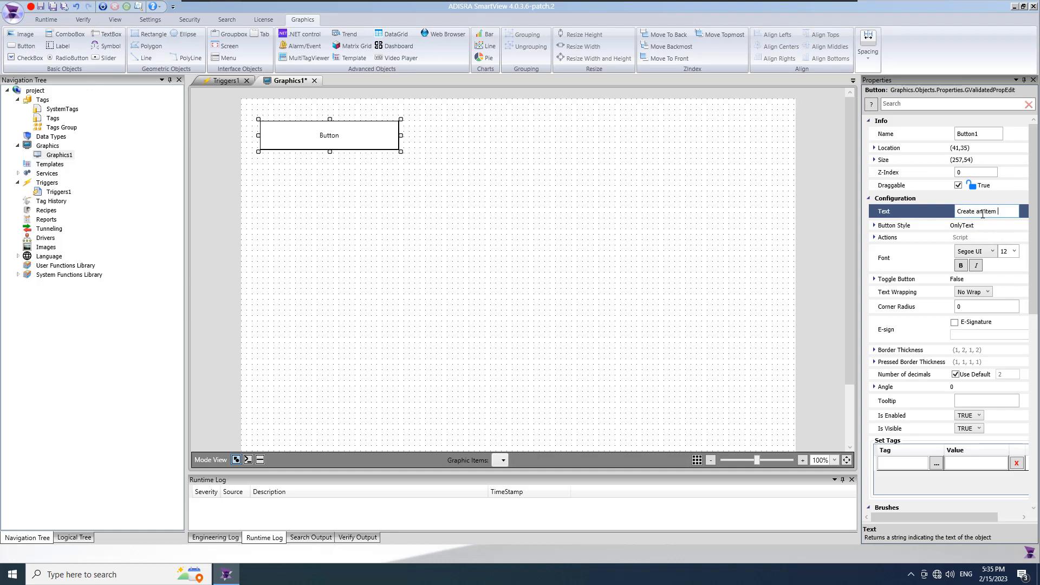
type(" trigger in RunTime Mode")
key("Return")
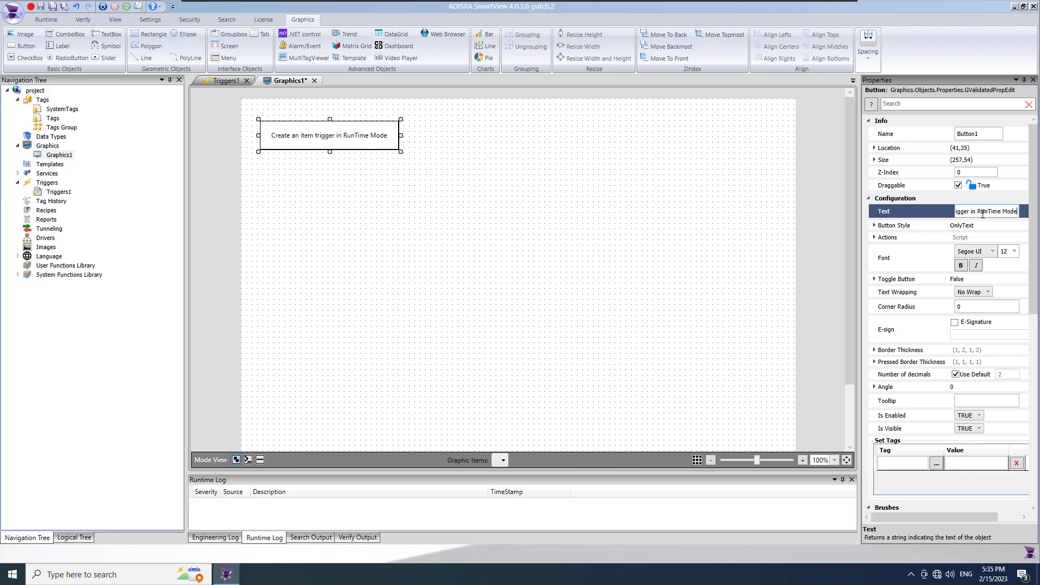
- Begin the button's Mouse Up script with an SVEvent.SaveEvent call taking "Triggers1" and "Trigger_1Alias" as its first arguments
left_click(260, 459)
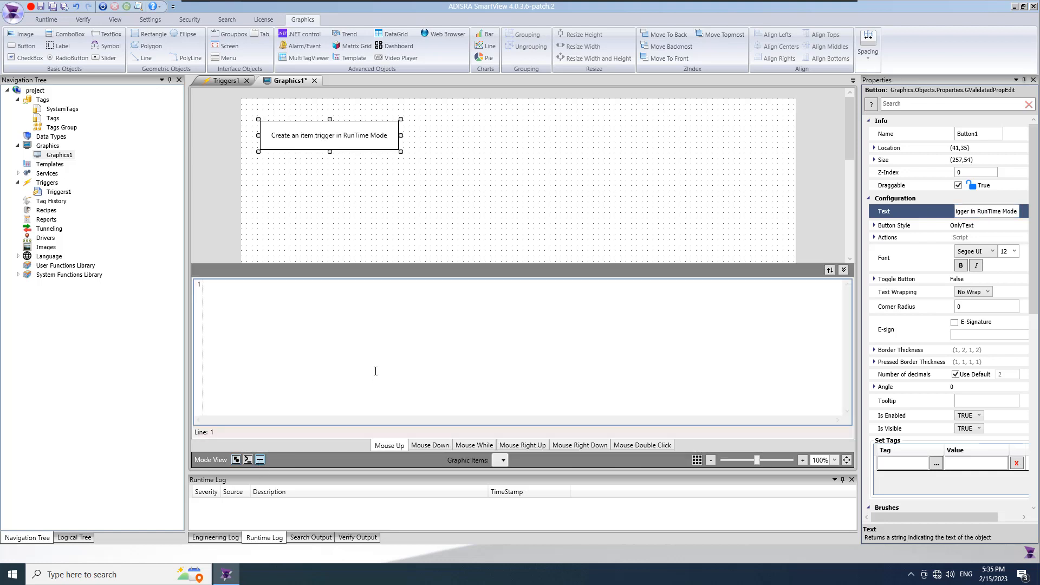
type("SVE")
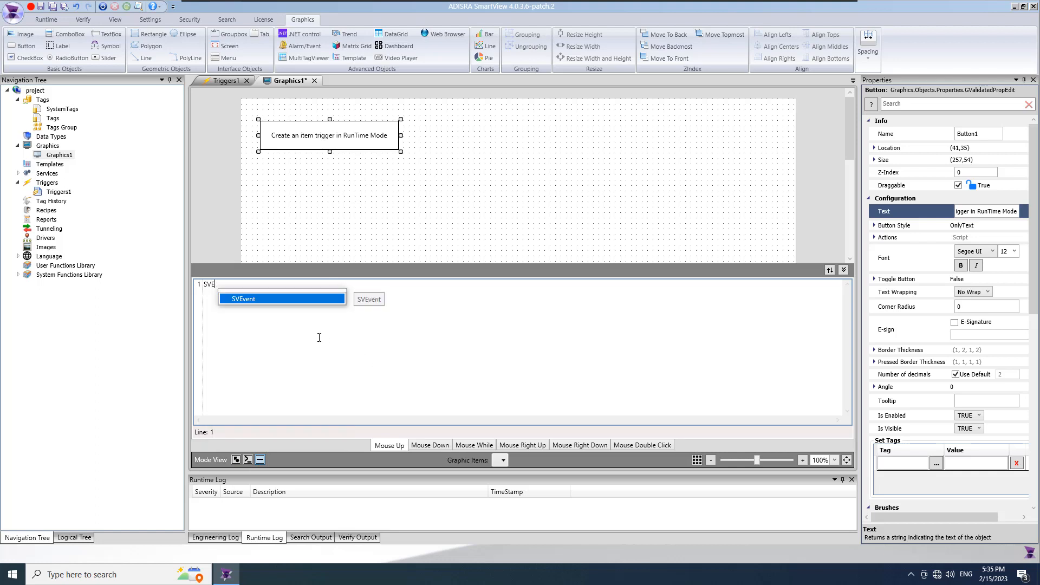
double_click(310, 298)
type(".")
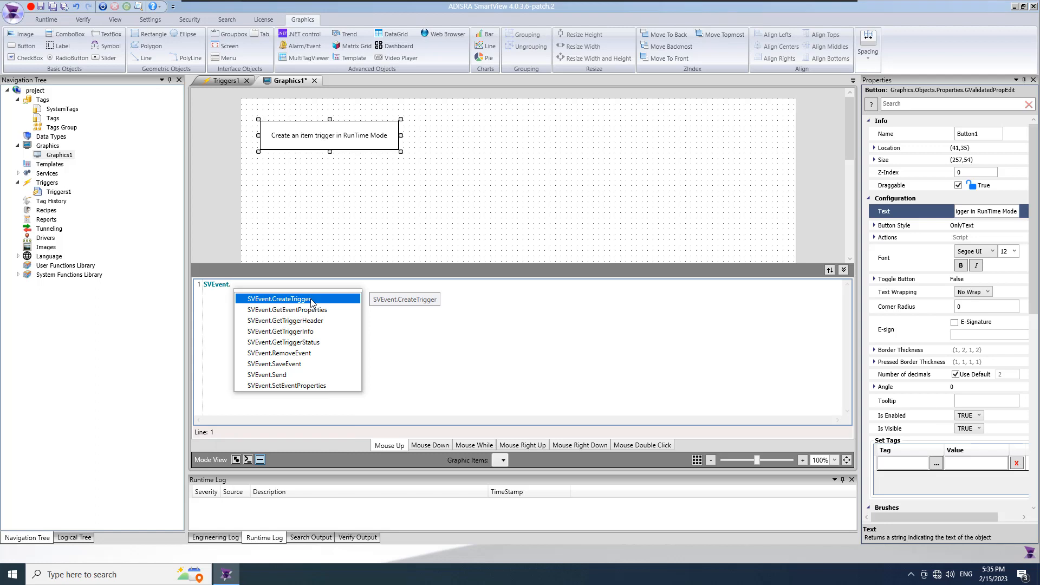
double_click(299, 364)
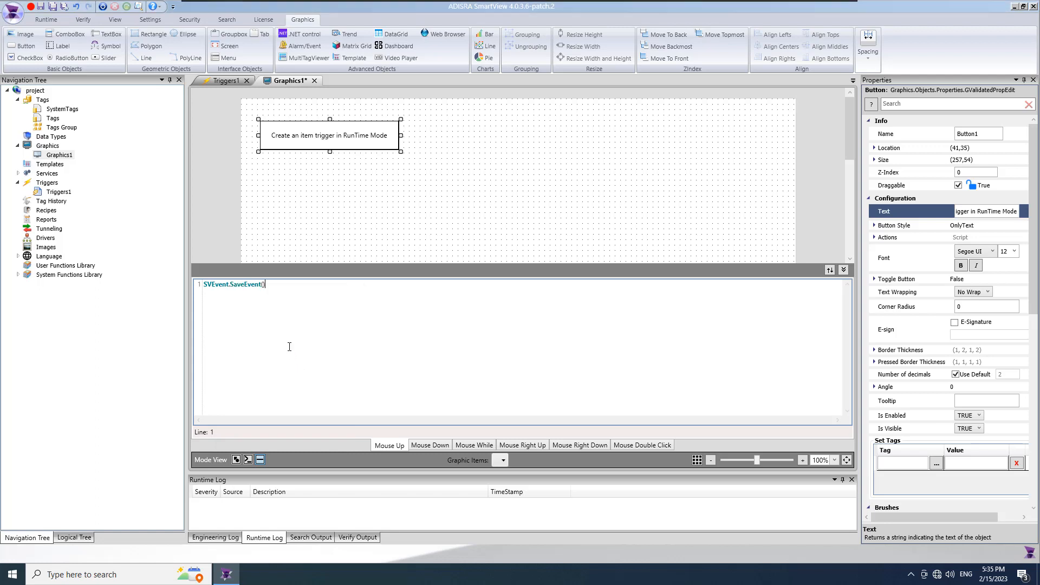
type("\"Triggers1\", \"Trigger_1Alias\"")
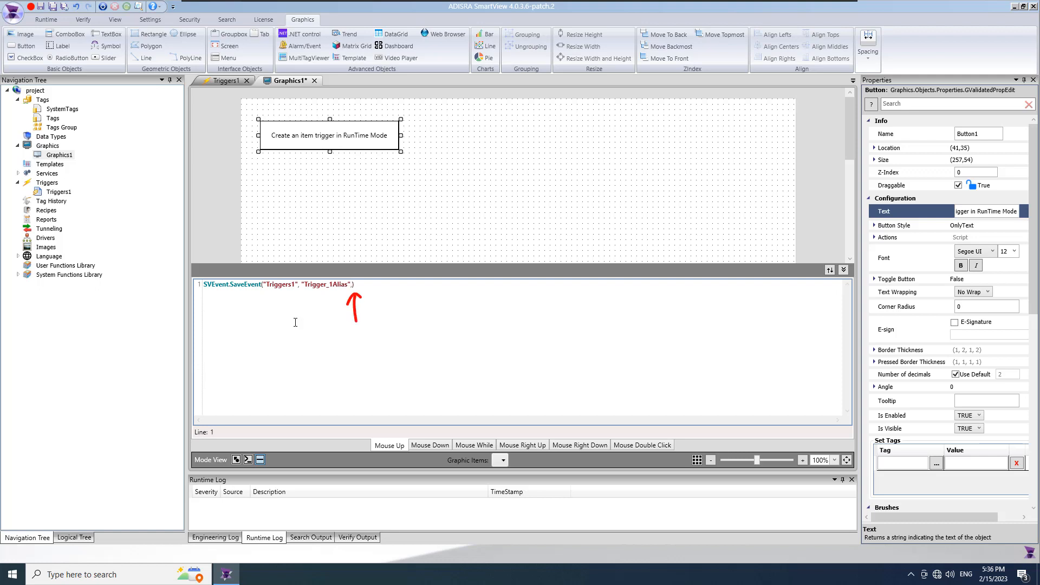
type(", 1")
type(",")
type(" 2")
type(", \"")
type("@Nre")
key("BackSpace")
key("BackSpace")
type("ew")
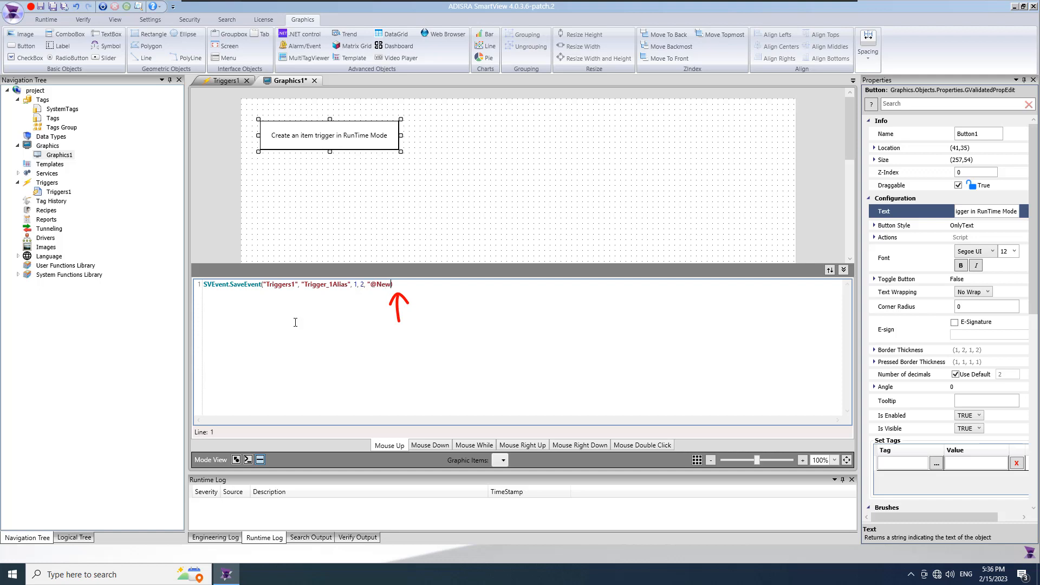
type("Tag1")
type(" = true")
type("\"")
type(", \"")
type("@Tag")
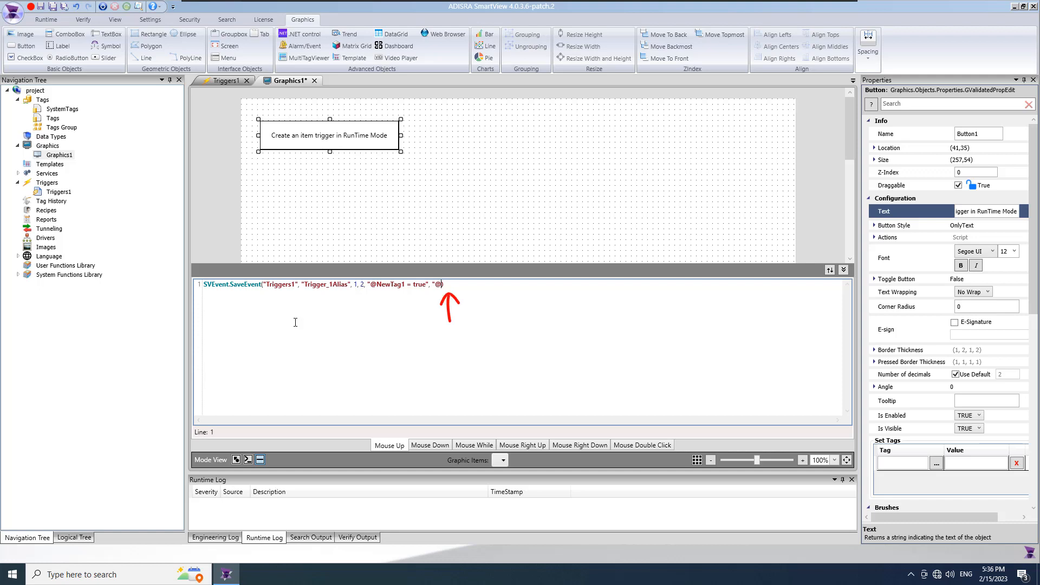
type("bool\"")
type(";")
left_click(428, 284)
type(";")
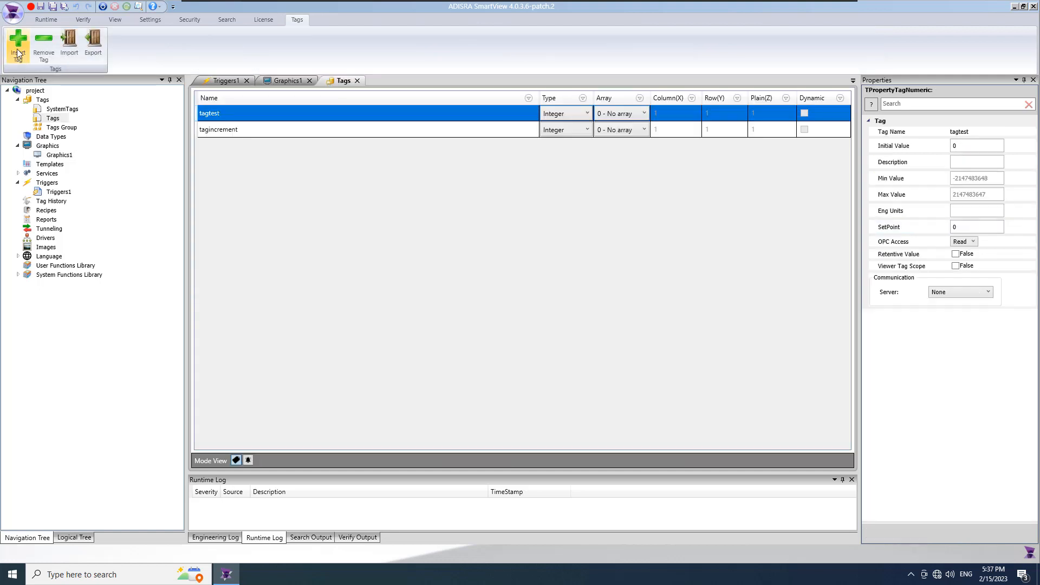
- Insert the tag NewTag1 in the project's Tags document and set its type to Boolean
left_click(18, 43)
left_click(584, 151)
left_click(586, 146)
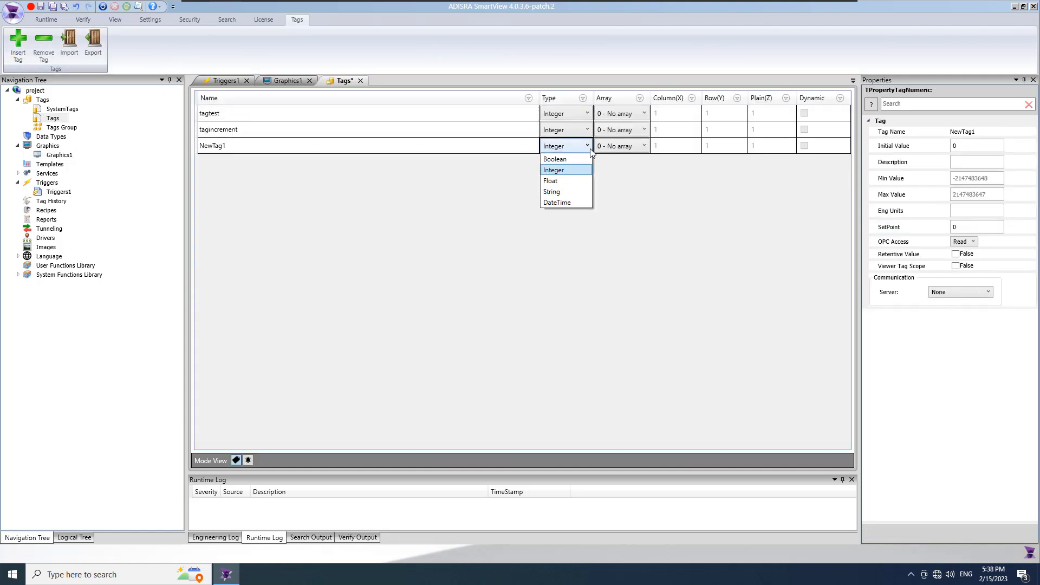
left_click(558, 159)
- Insert a Boolean tag named Tagbool and save the Tags document
left_click(18, 43)
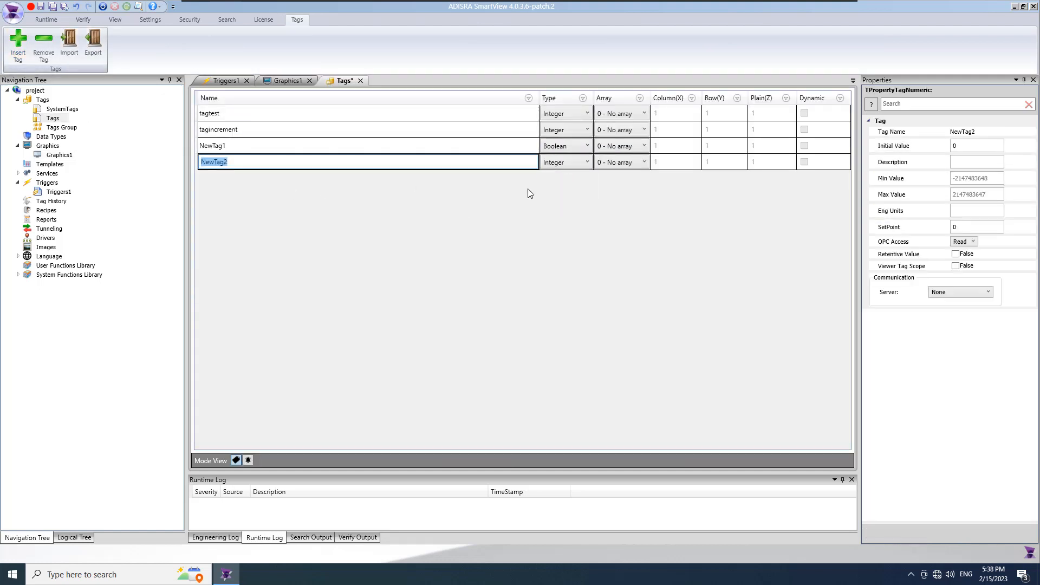
type("Tagbool")
left_click(586, 163)
left_click(556, 174)
left_click(52, 6)
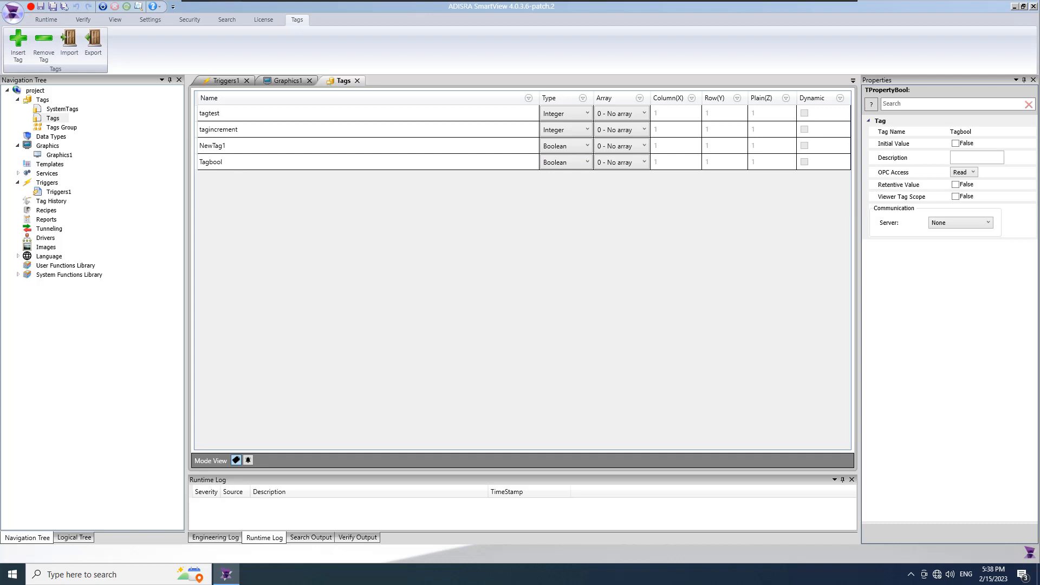
- Start the runtime, then close and reopen the Triggers1 document to examine its trigger items
left_click(102, 7)
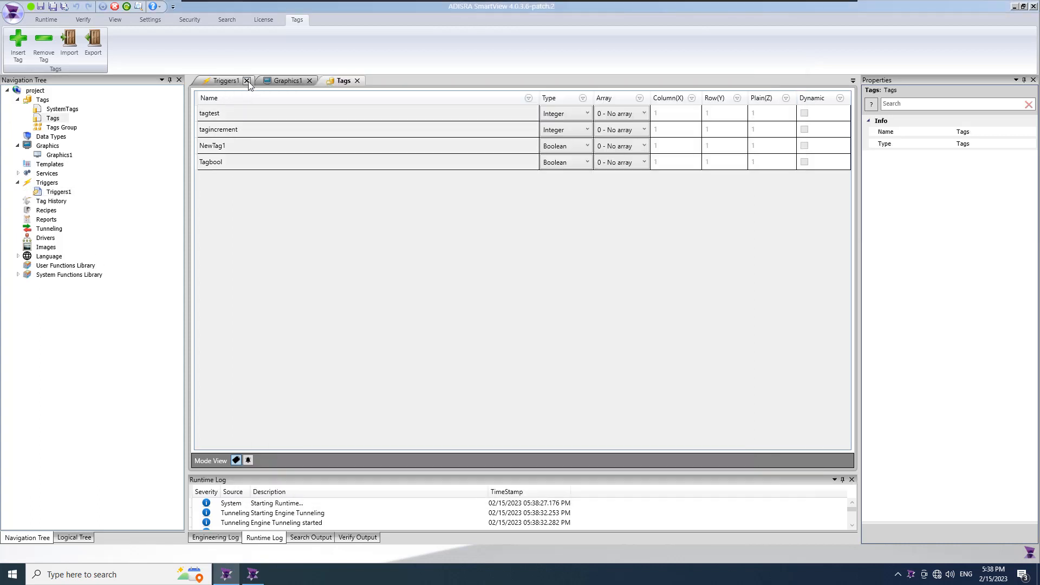
left_click(248, 82)
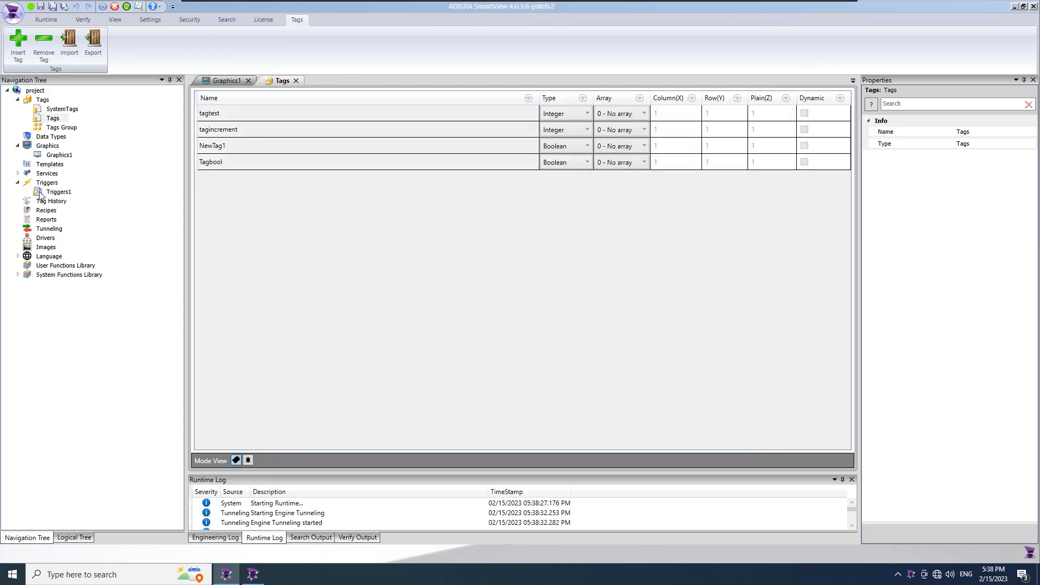
double_click(56, 192)
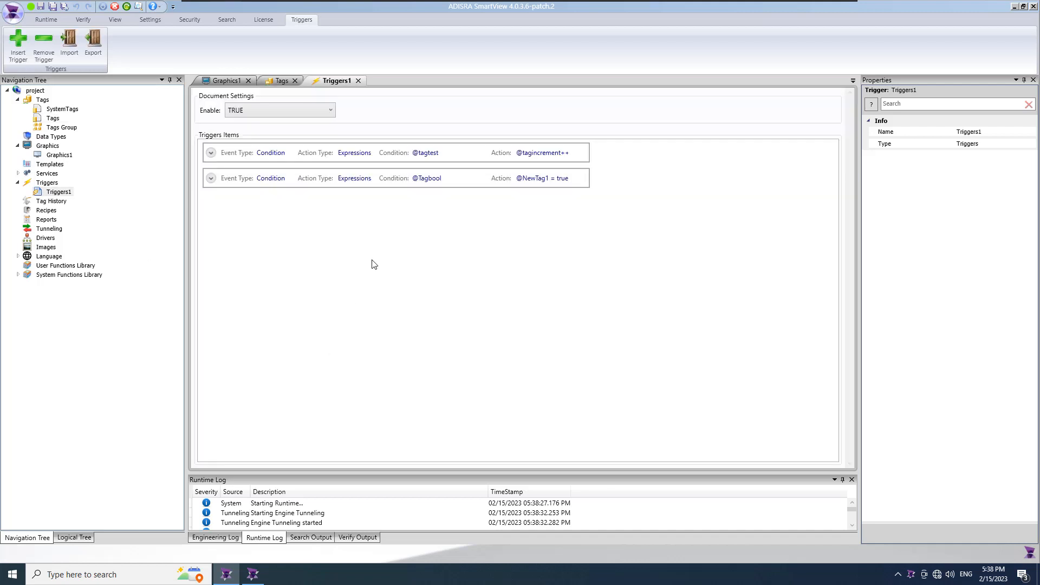
left_click(479, 182)
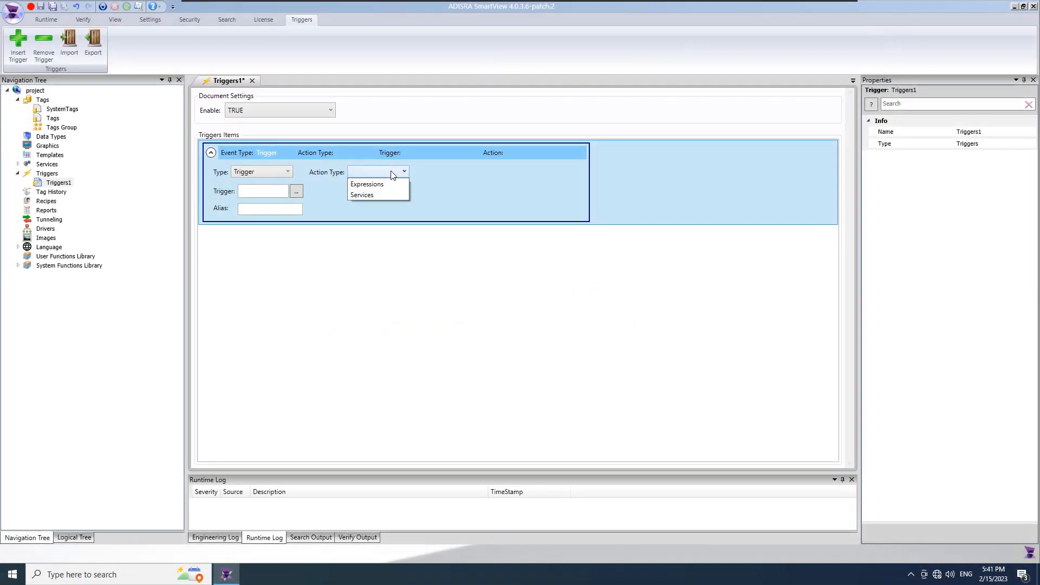
- Set the Trigger-type item's action type to Expressions and its trigger tag to Tagbool
left_click(398, 187)
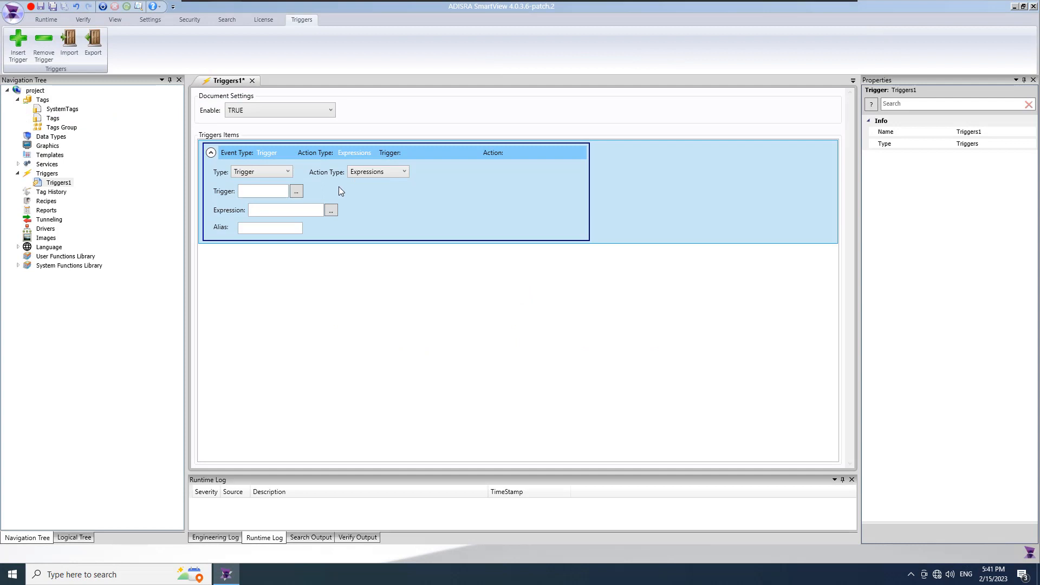
left_click(251, 192)
type("@tagbool")
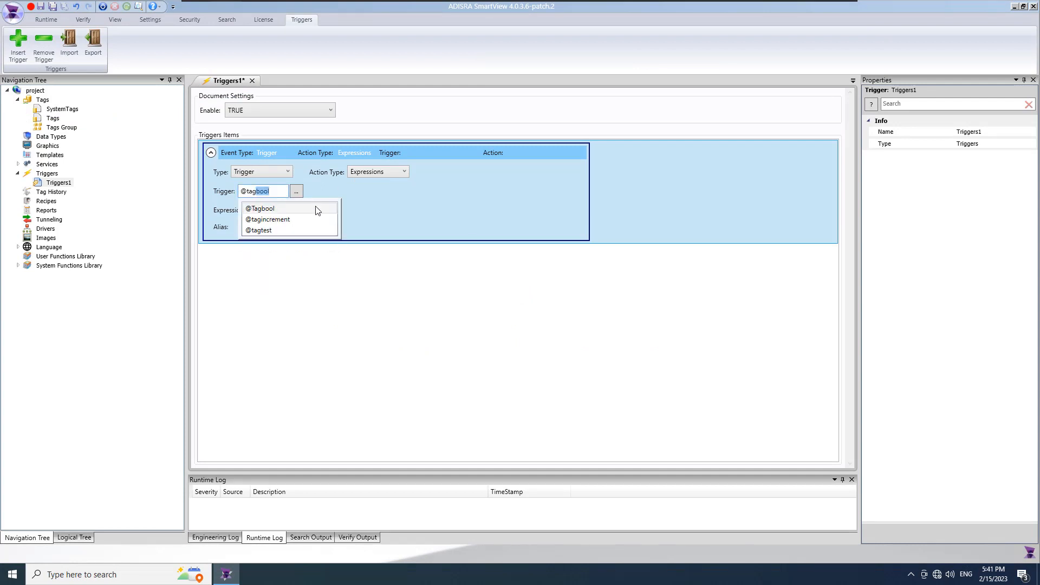
left_click(317, 209)
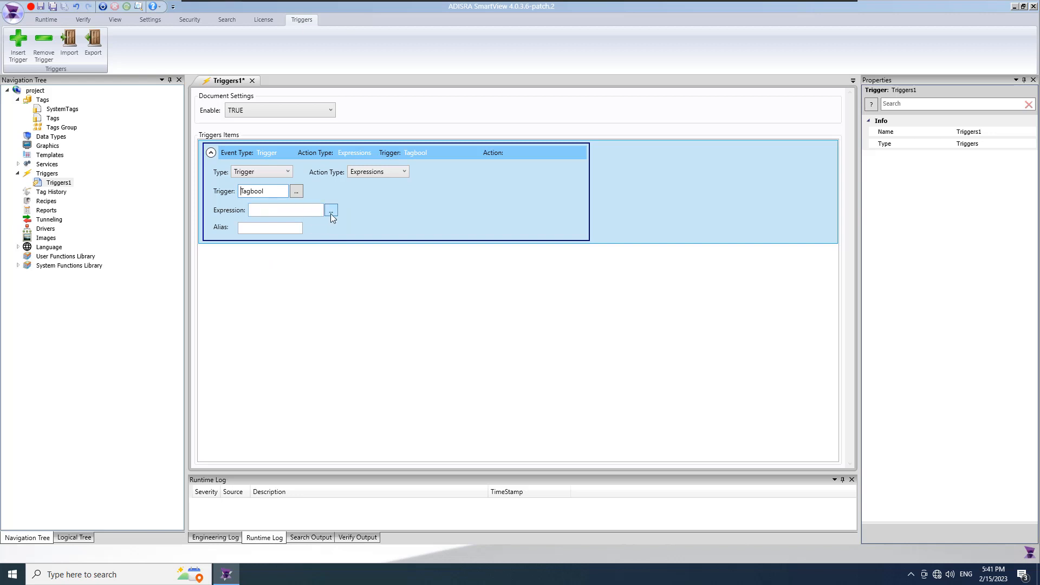
left_click(330, 211)
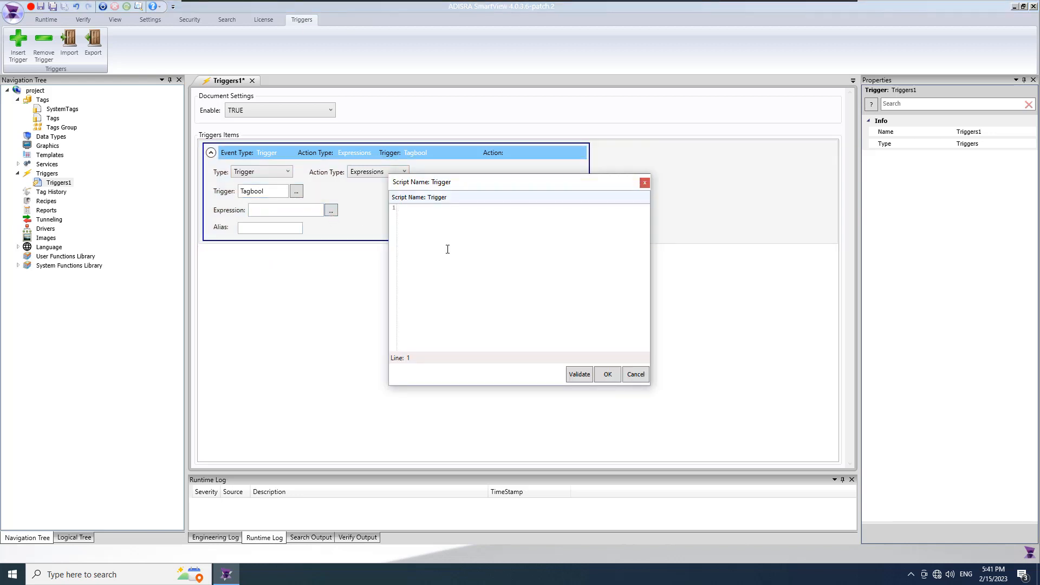
type("@Tag")
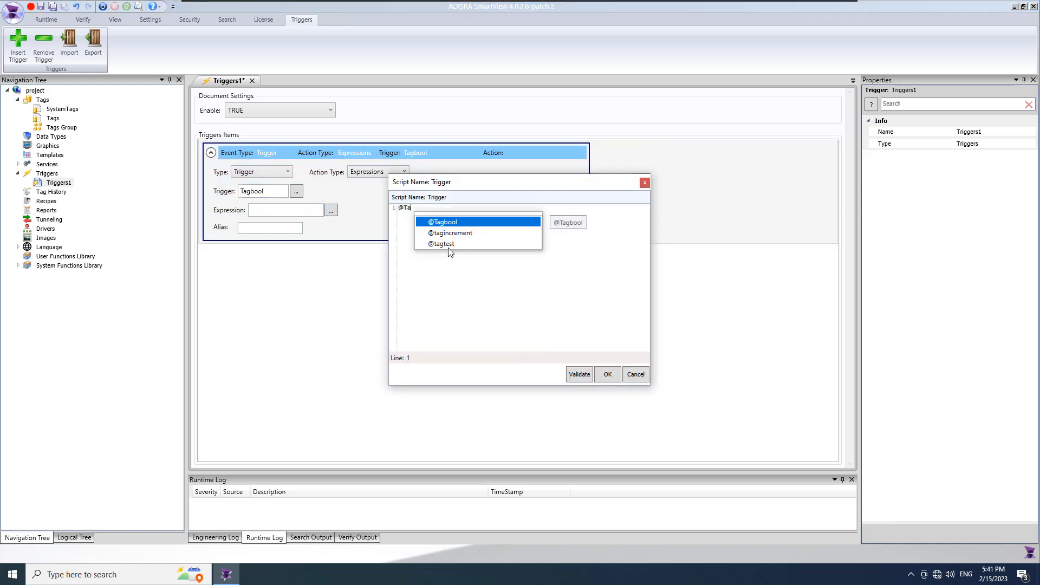
double_click(462, 233)
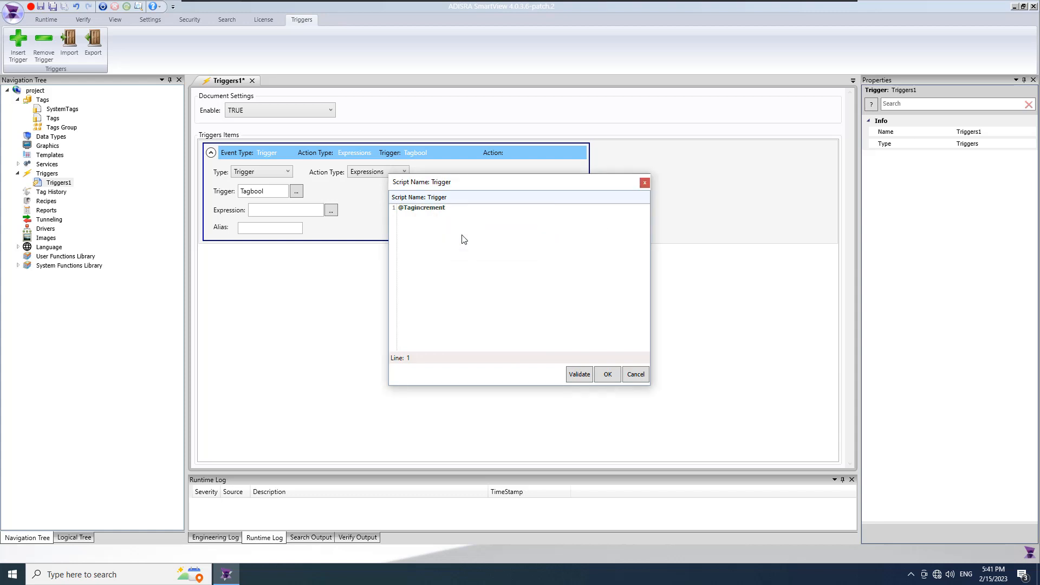
type("++;")
left_click(582, 378)
left_click(606, 377)
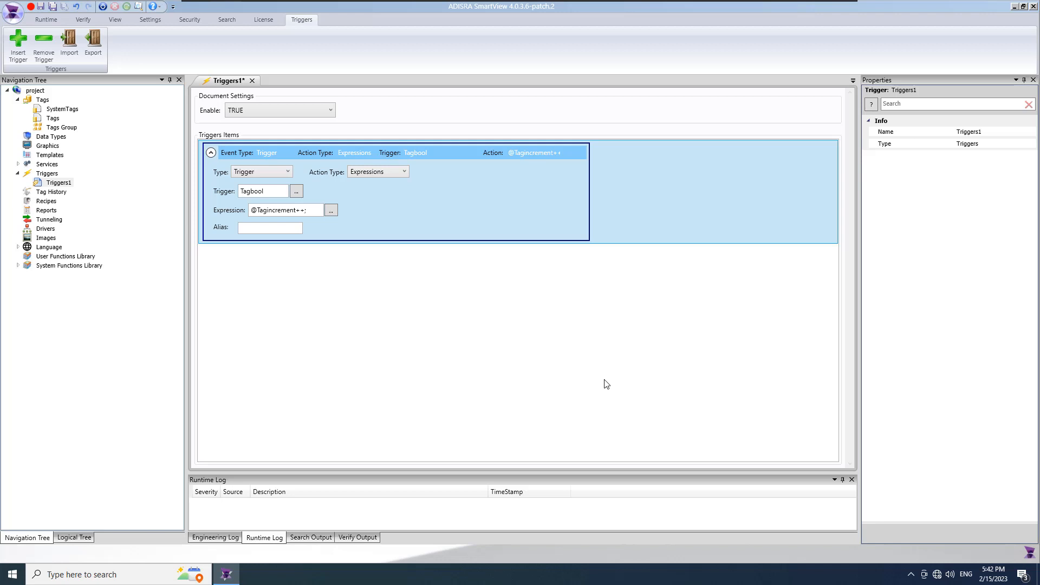
key("ctrl+s")
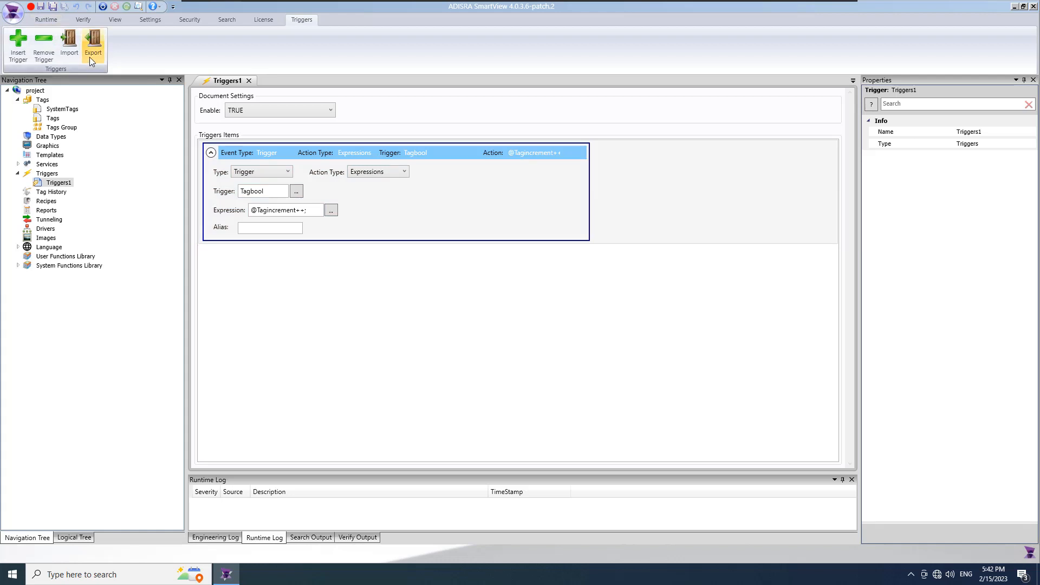
- Start the runtime and remove NewTag1 and tagtest from the Data Watcher, keeping only Tagbool and tagincrement
left_click(102, 6)
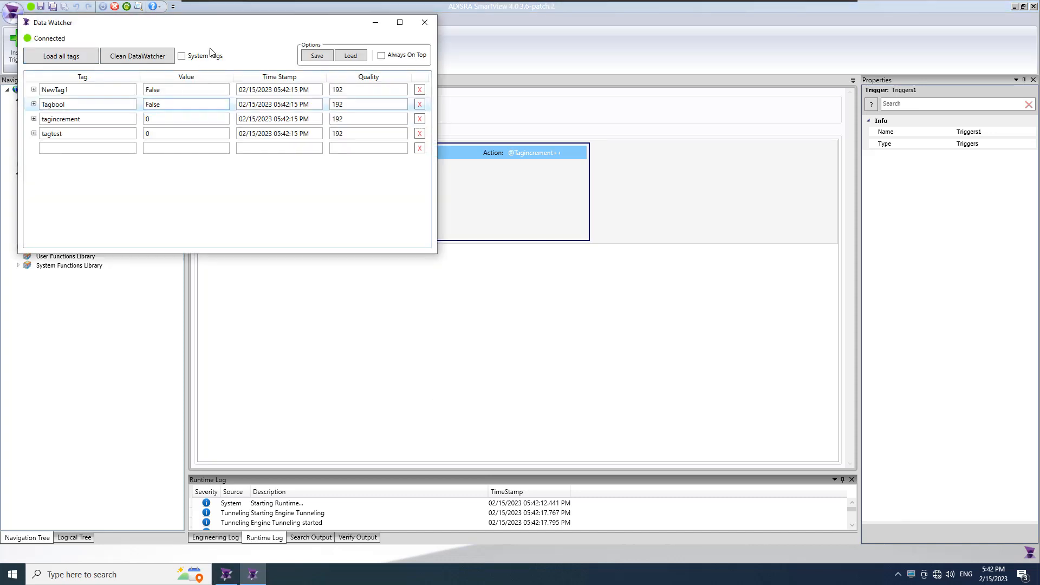
left_click_drag(223, 26, 647, 119)
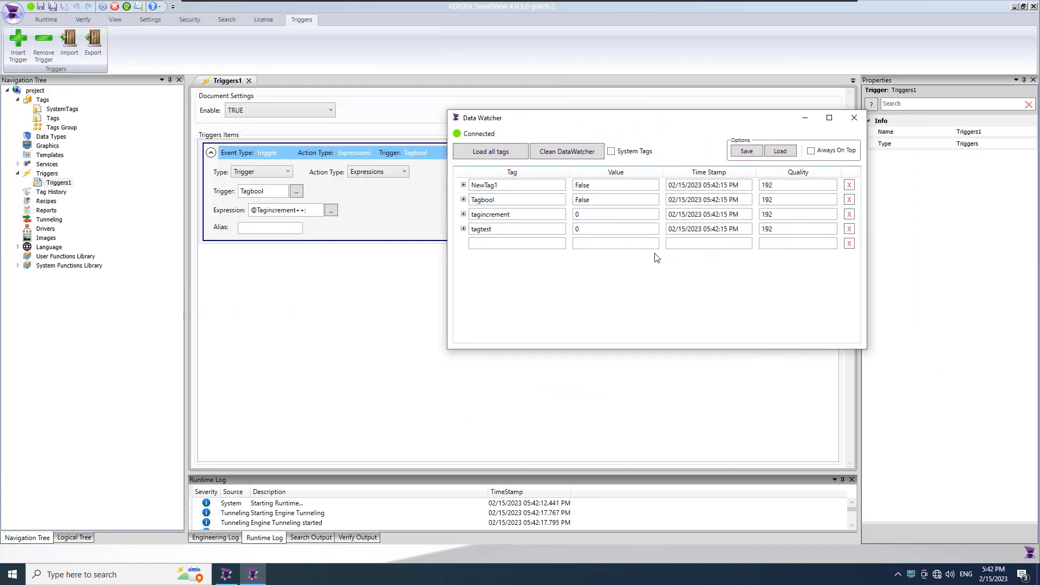
left_click(849, 186)
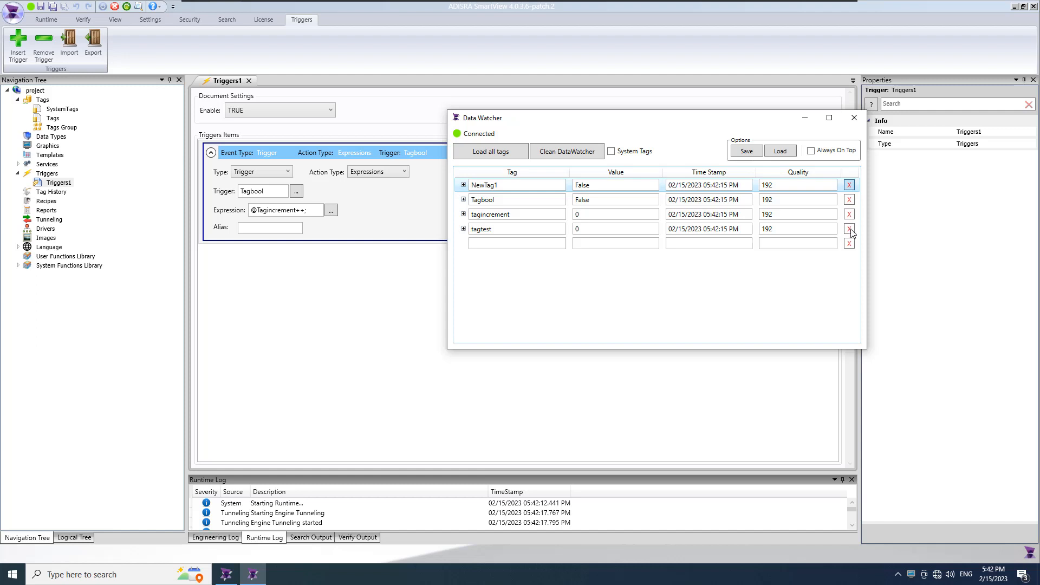
left_click(848, 214)
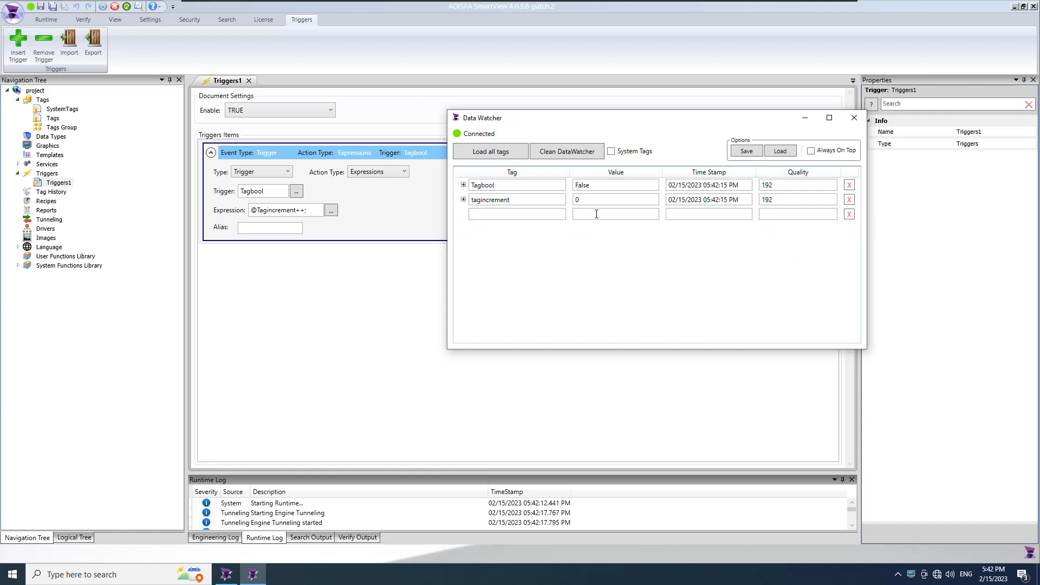
- Test the trigger by setting Tagbool to True and back to False in the Data Watcher
double_click(592, 185)
type("True")
key("Return")
double_click(592, 185)
type("false")
key("Return")
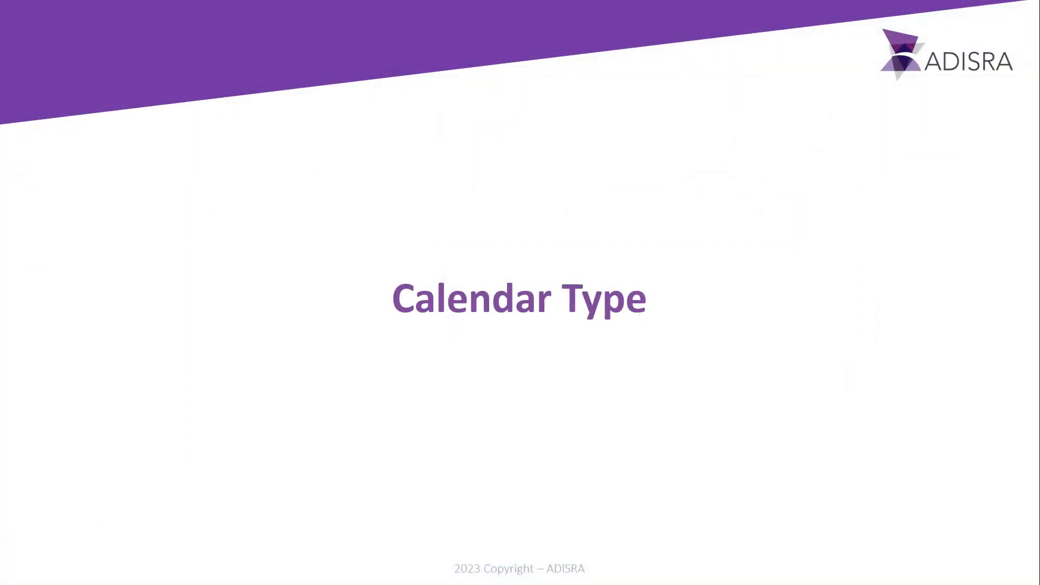
- Set the new trigger item's type to Calendar and its action type to Expressions
left_click(287, 171)
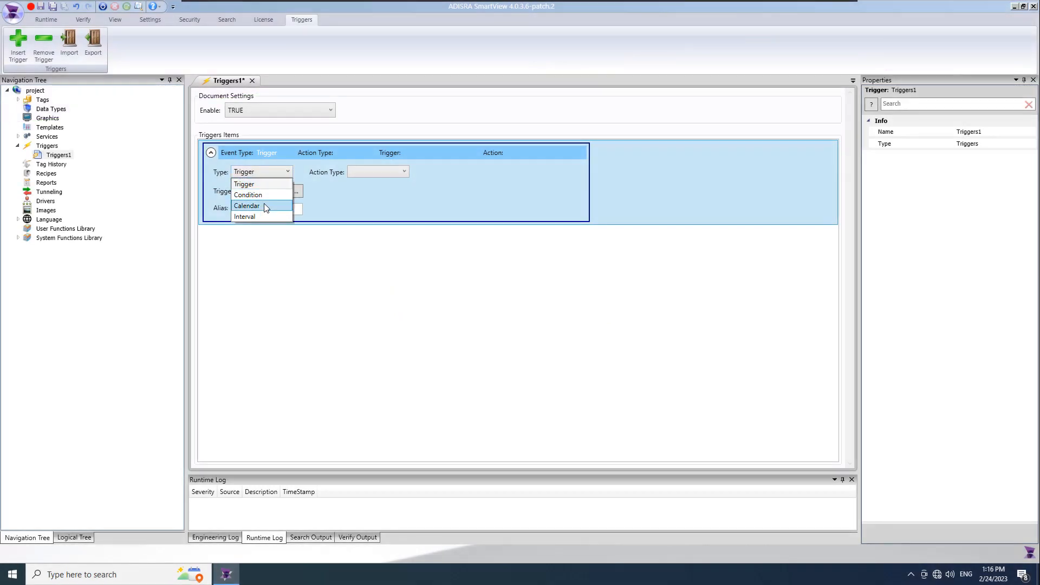
left_click(265, 206)
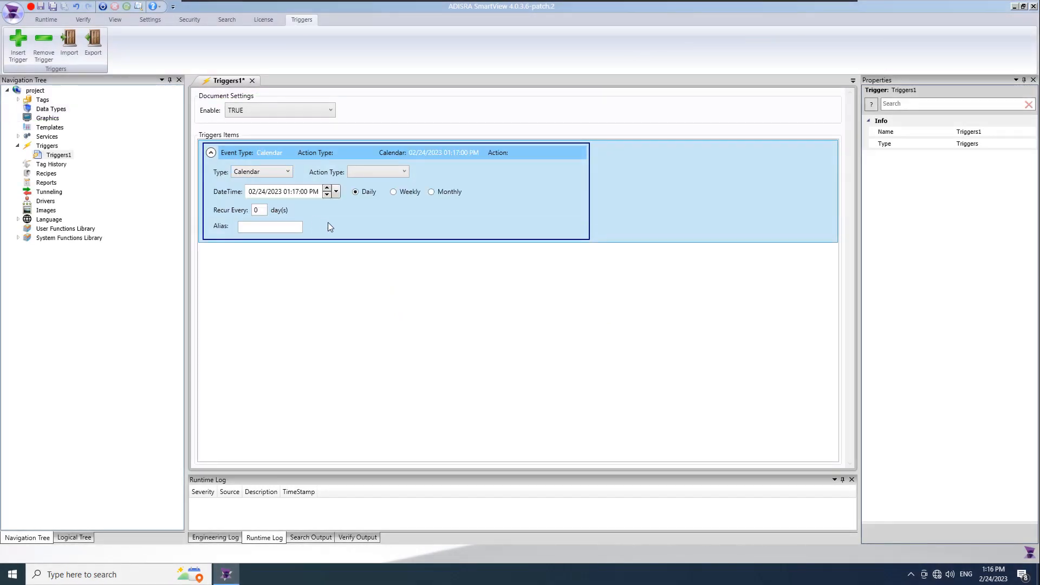
left_click(404, 171)
left_click(373, 183)
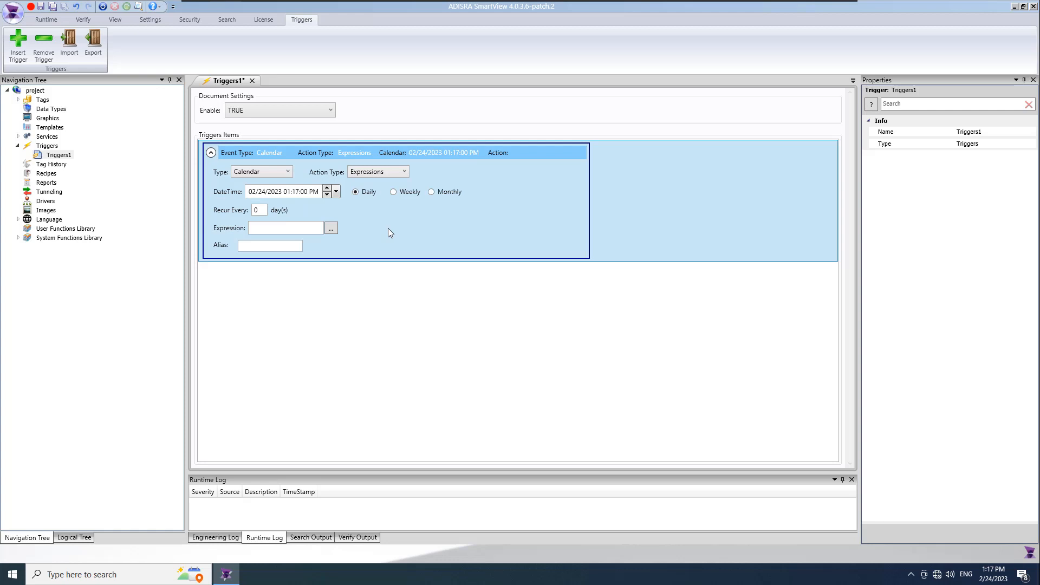
- Examine the calendar trigger's weekly and monthly recurrence options
left_click(394, 192)
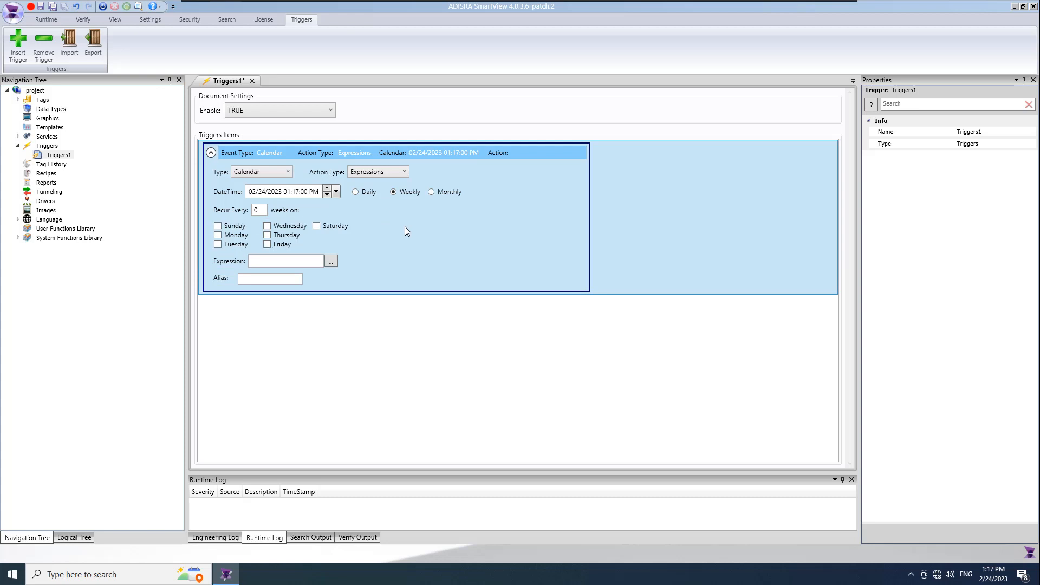
left_click(431, 192)
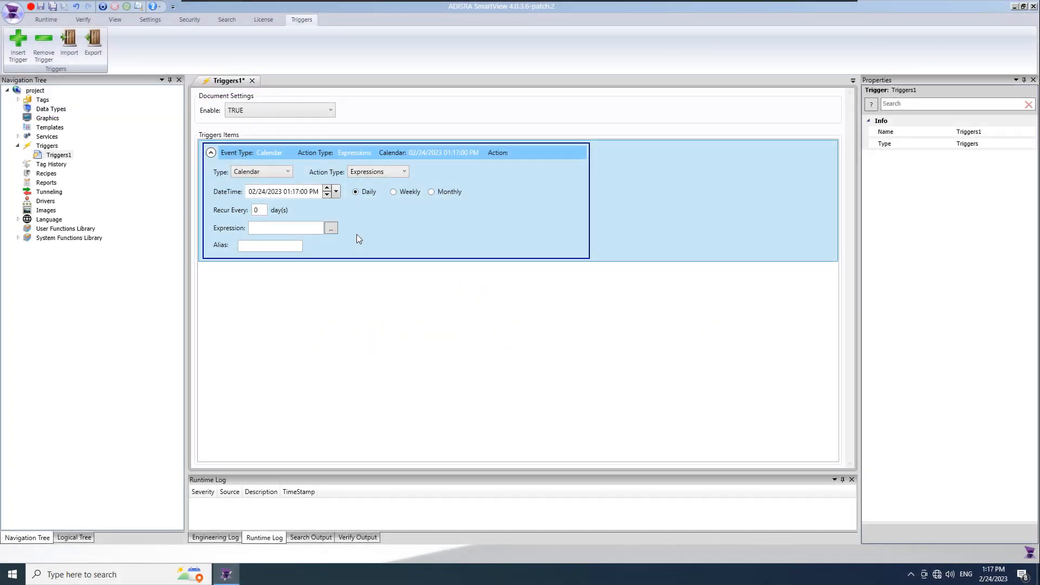
left_click(295, 228)
type("@tagincrement")
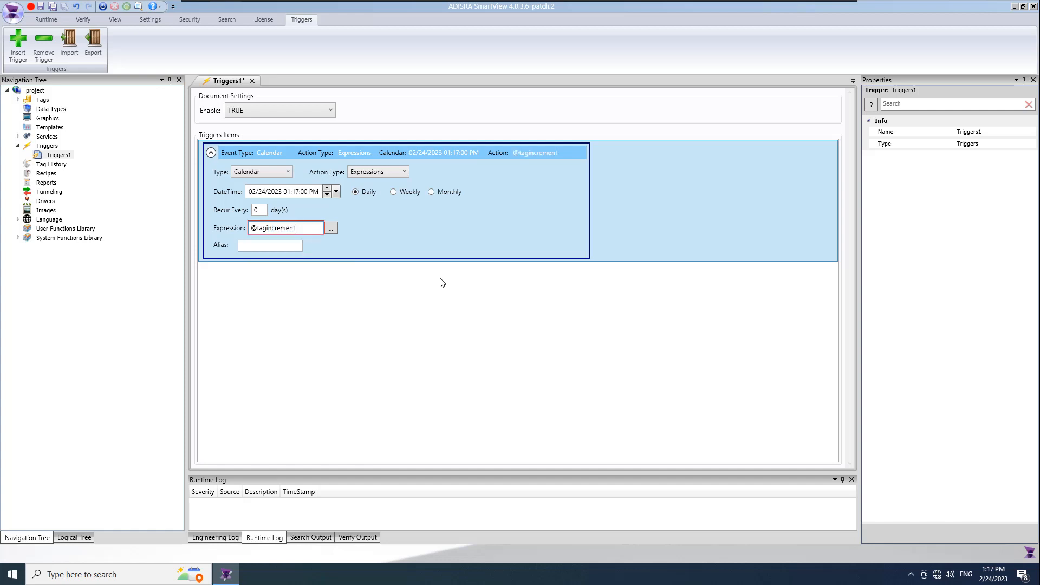
type("++;")
key("ctrl+s")
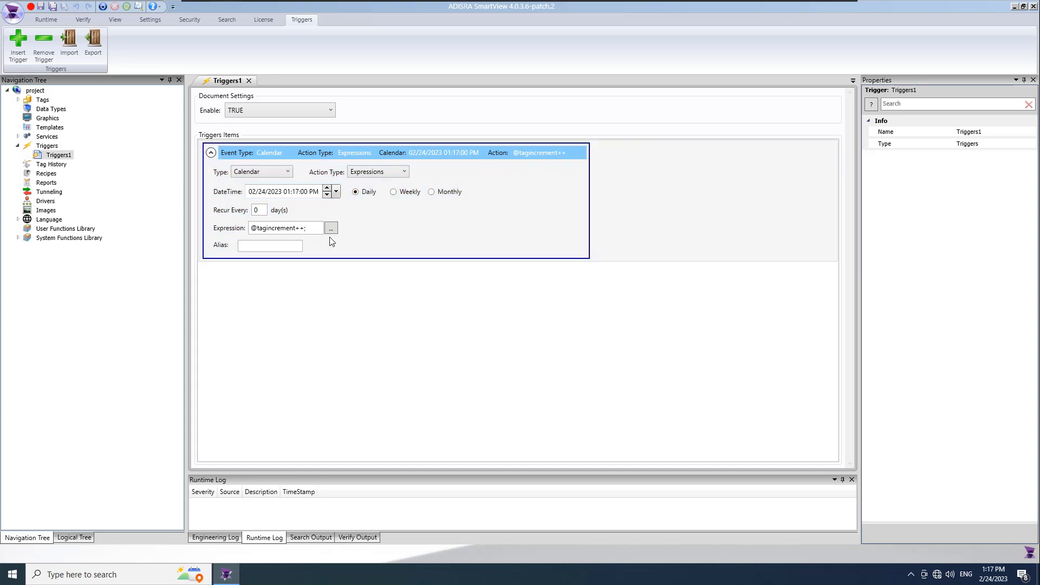
- Set the daily calendar trigger's time to 01:19:00 PM and save Triggers1
left_click(302, 192)
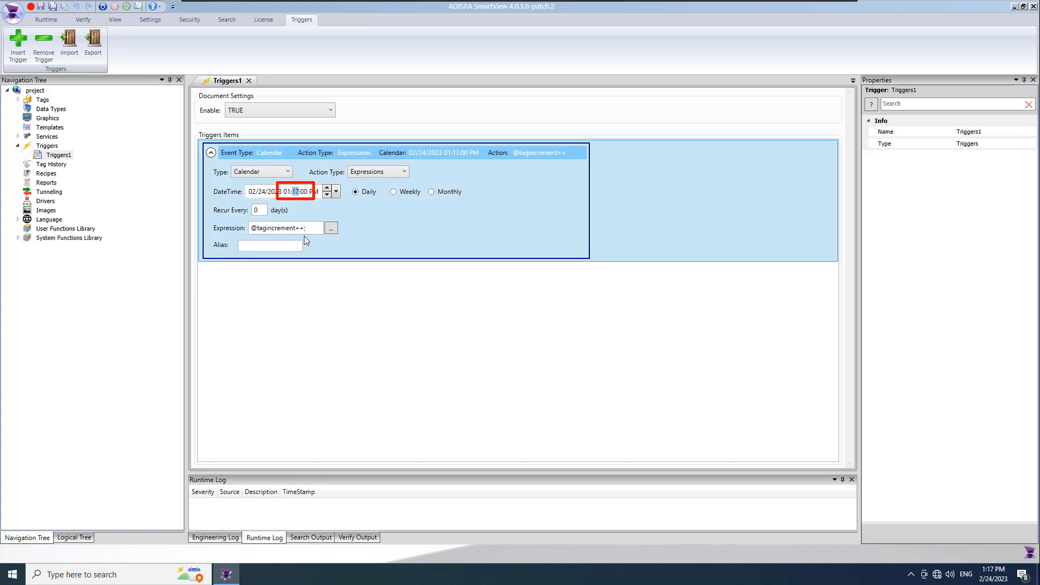
type("19")
left_click(332, 271)
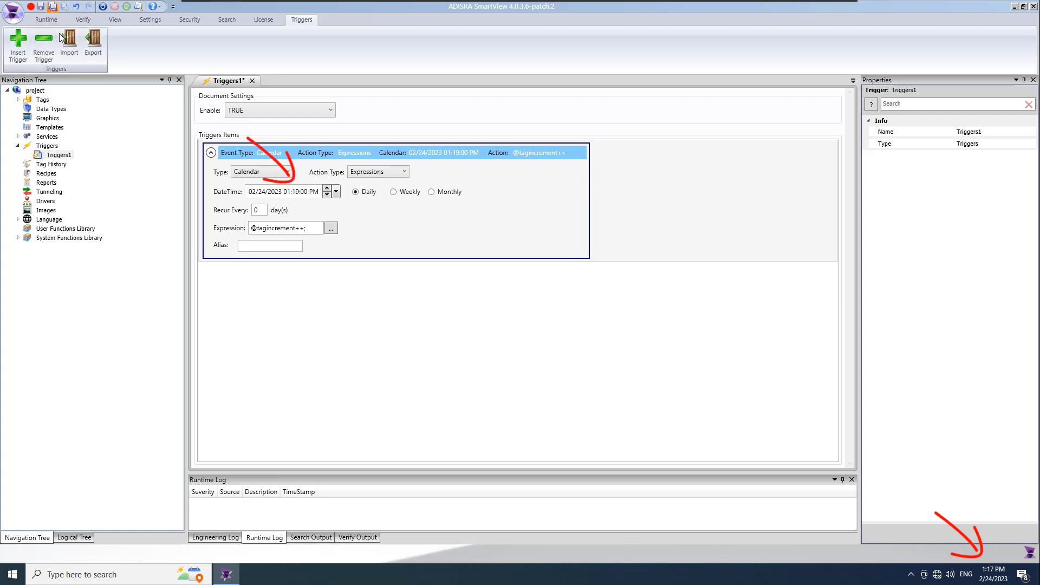
key("ctrl+s")
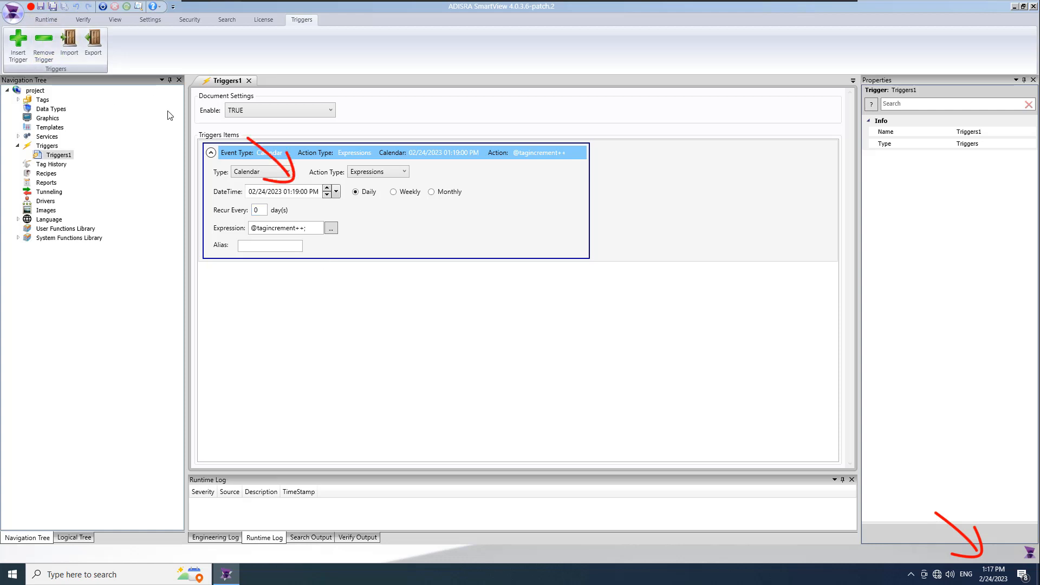
- Start the runtime and load all tags in the Data Watcher to check tagincrement at the scheduled time
left_click(102, 7)
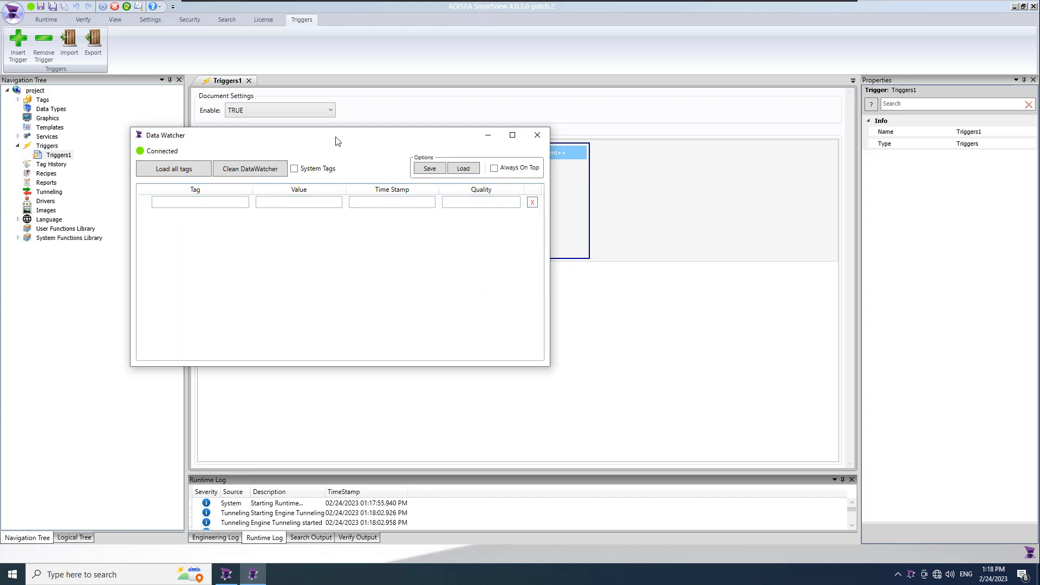
left_click_drag(336, 136, 660, 188)
left_click(499, 222)
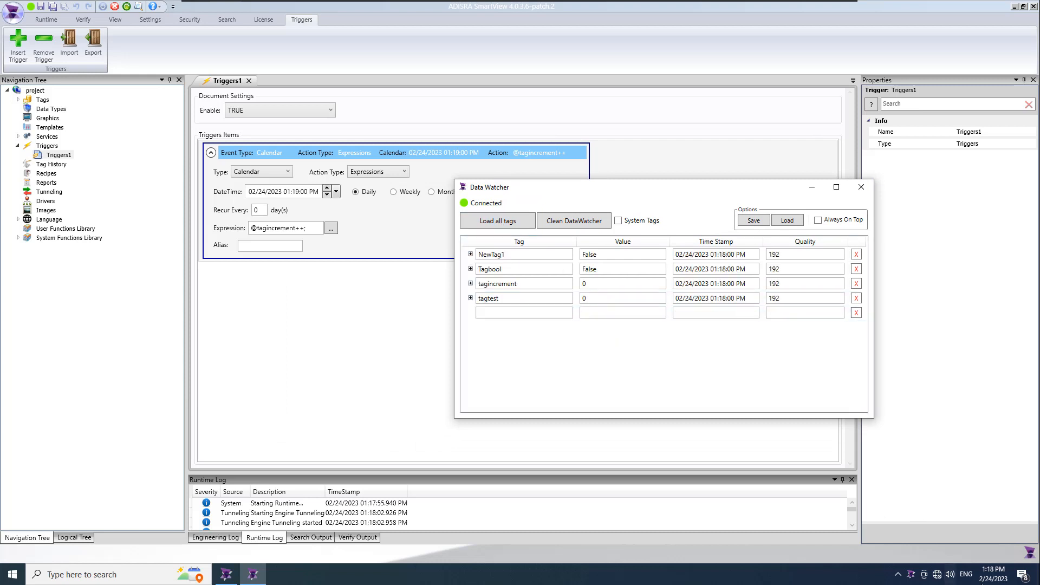
key("super+alt+d")
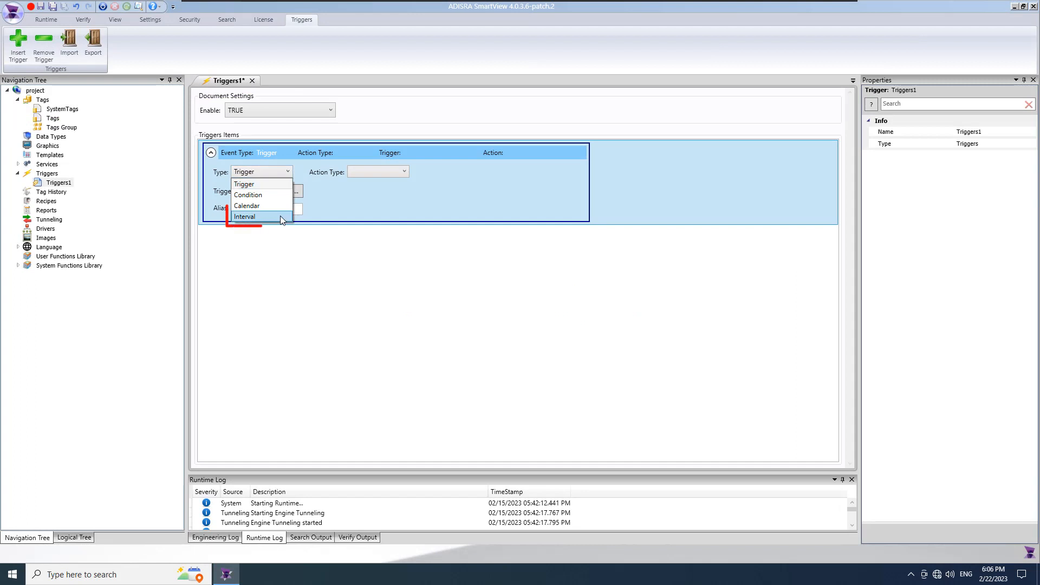
- Set the trigger item's type to Interval with an interval of 00:00:05 and its action type to Expressions
left_click(280, 216)
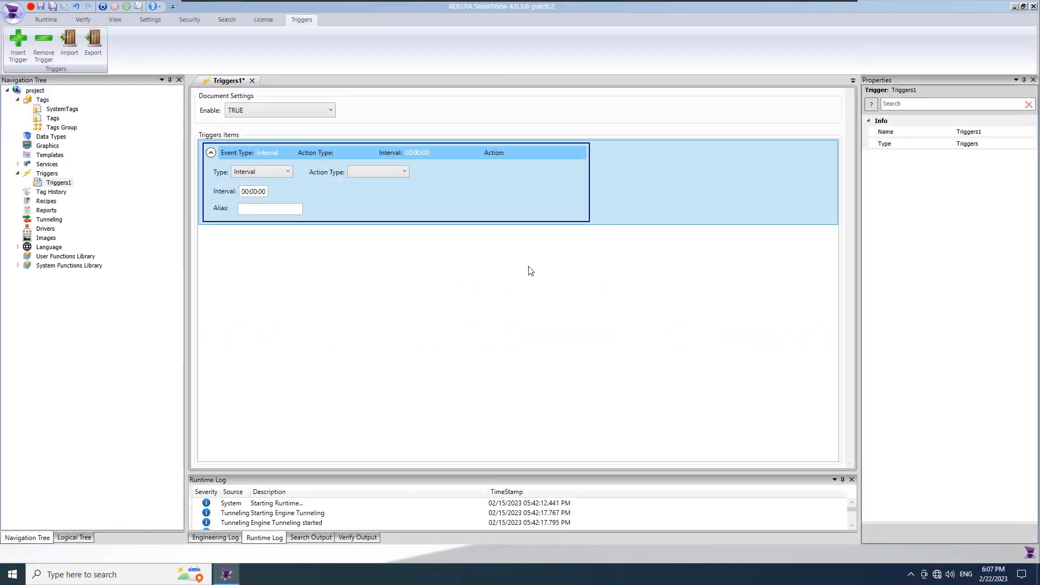
left_click(264, 191)
type("5")
left_click(372, 177)
left_click(380, 174)
left_click(380, 173)
left_click(379, 184)
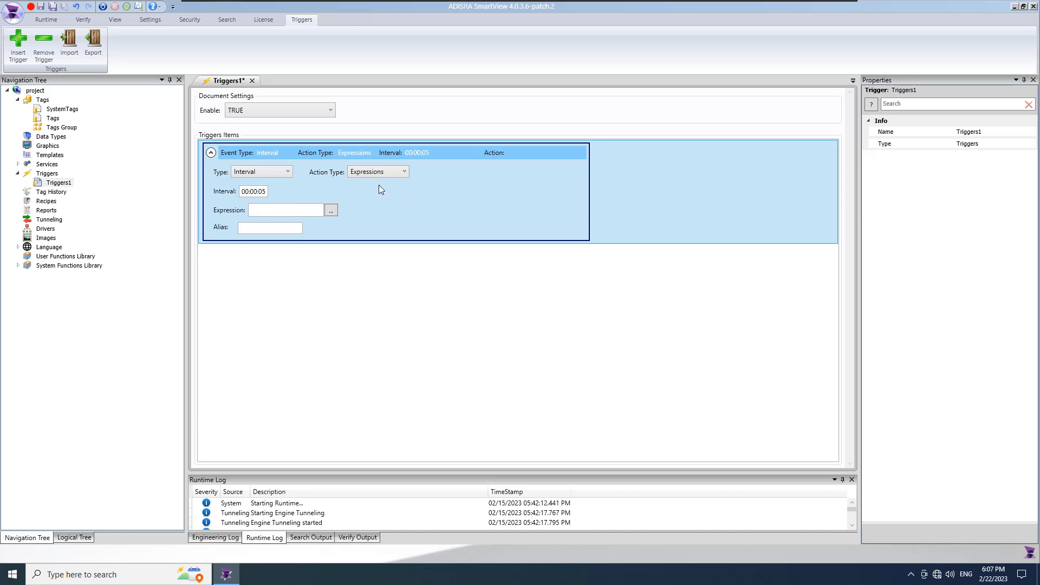
left_click(287, 210)
type("@")
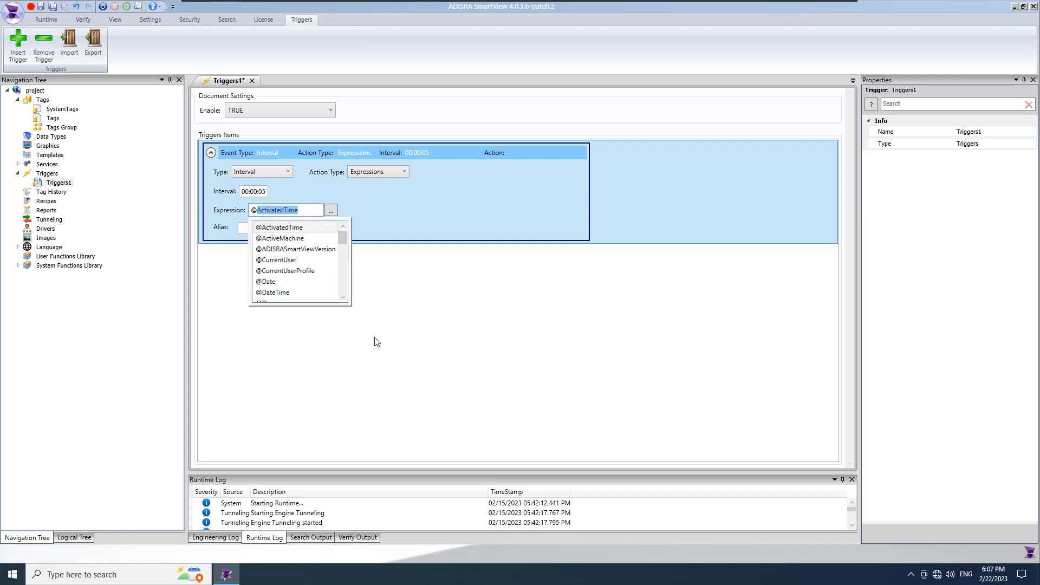
type("tag")
left_click(297, 237)
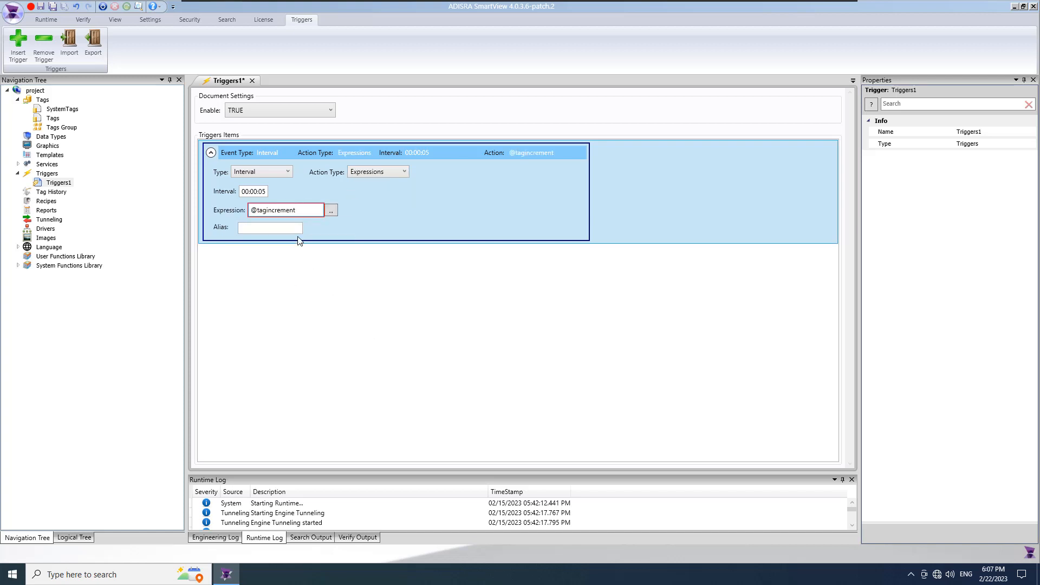
type("++;")
key("ctrl+s")
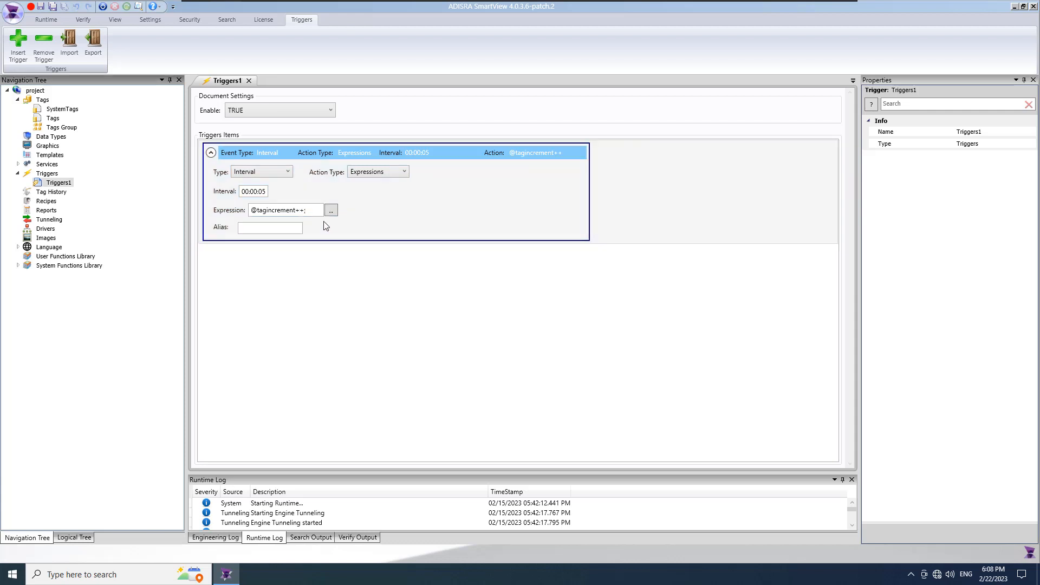
- Start the runtime and monitor the tagincrement tag in the Data Watcher, placed beside the trigger settings
left_click(103, 10)
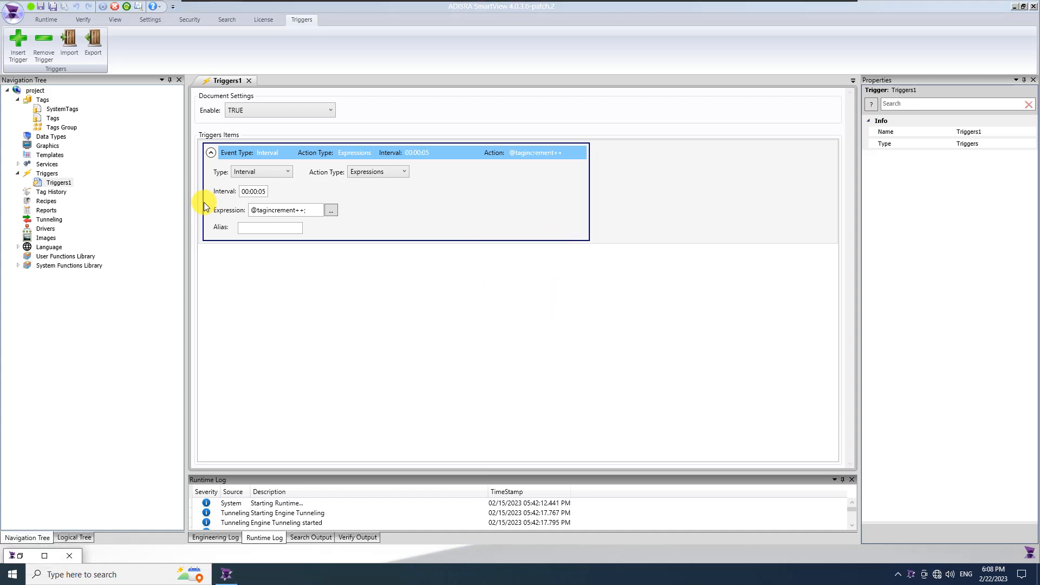
left_click(139, 7)
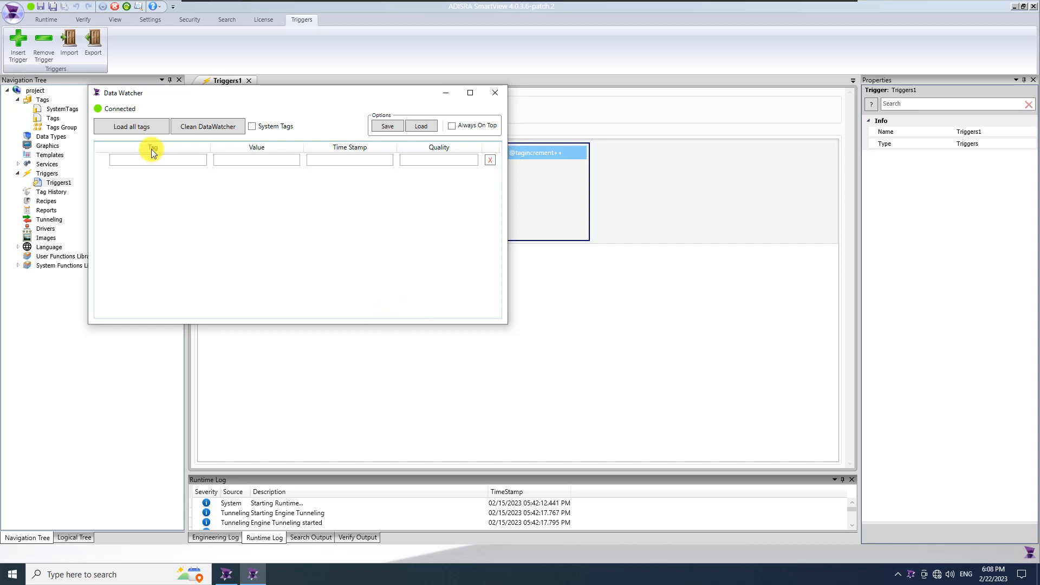
left_click_drag(267, 98, 742, 182)
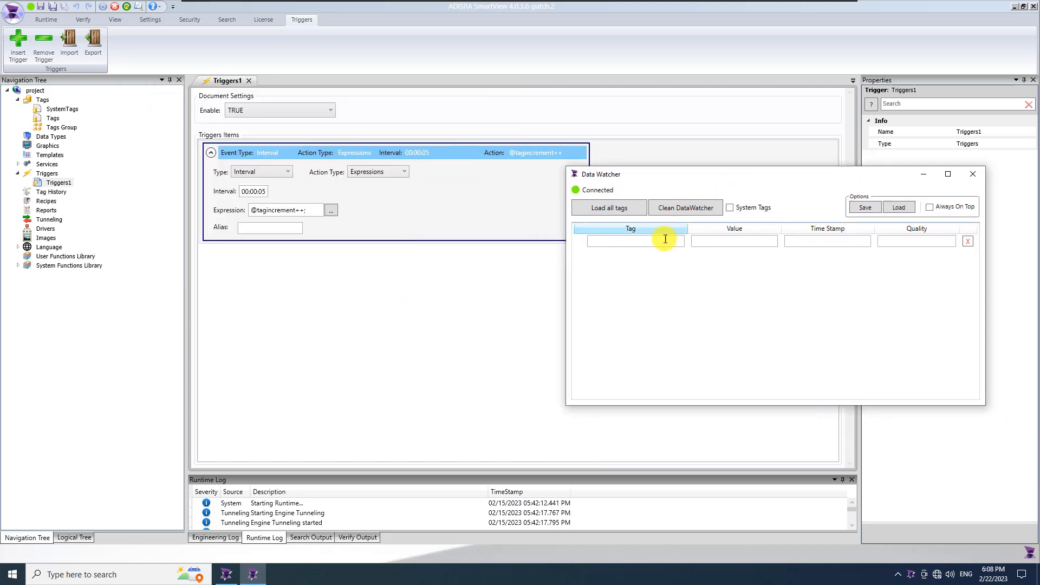
left_click(665, 241)
type("tag")
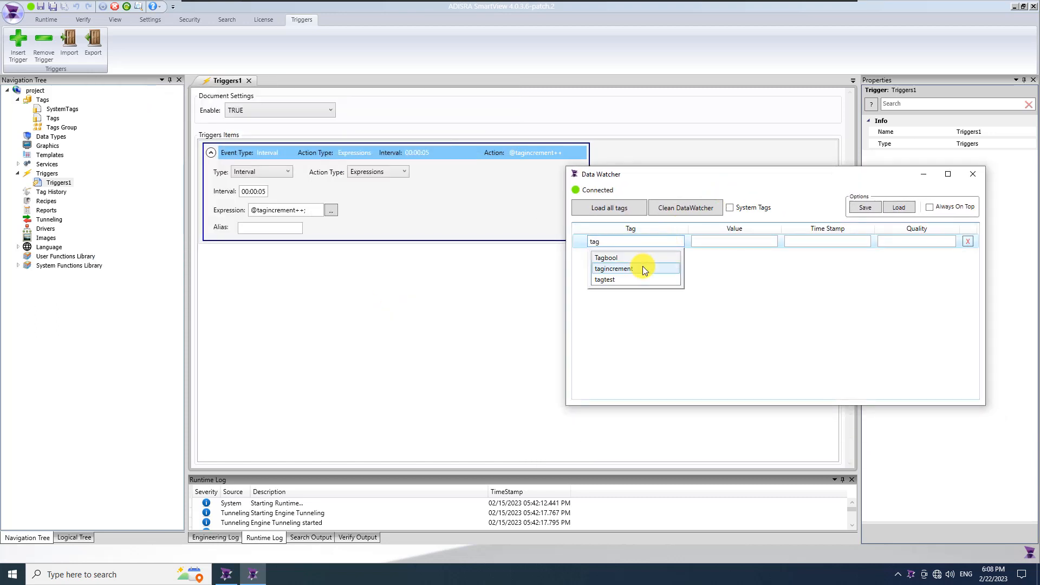
left_click(642, 266)
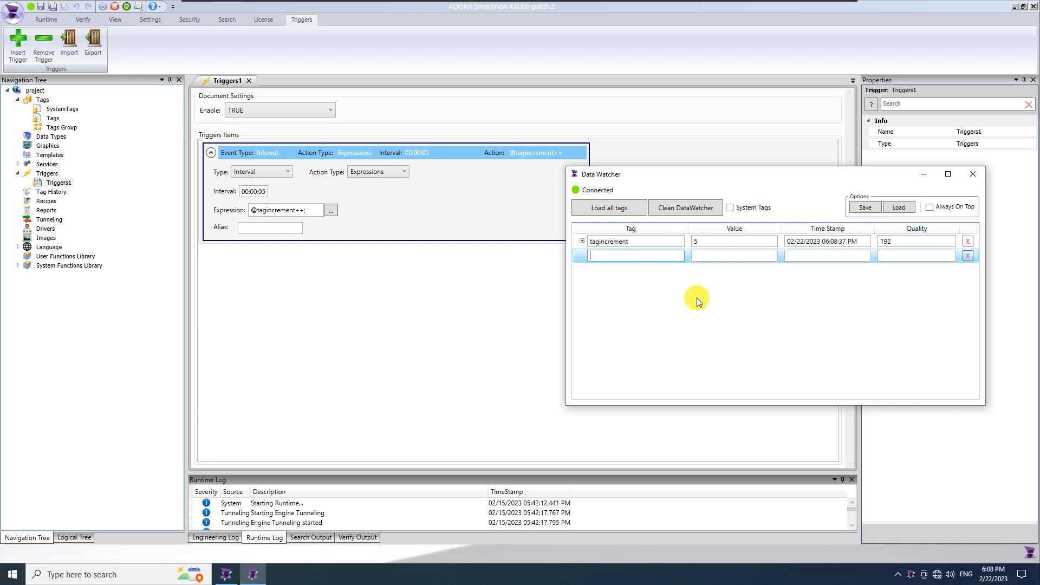
left_click_drag(847, 243, 841, 242)
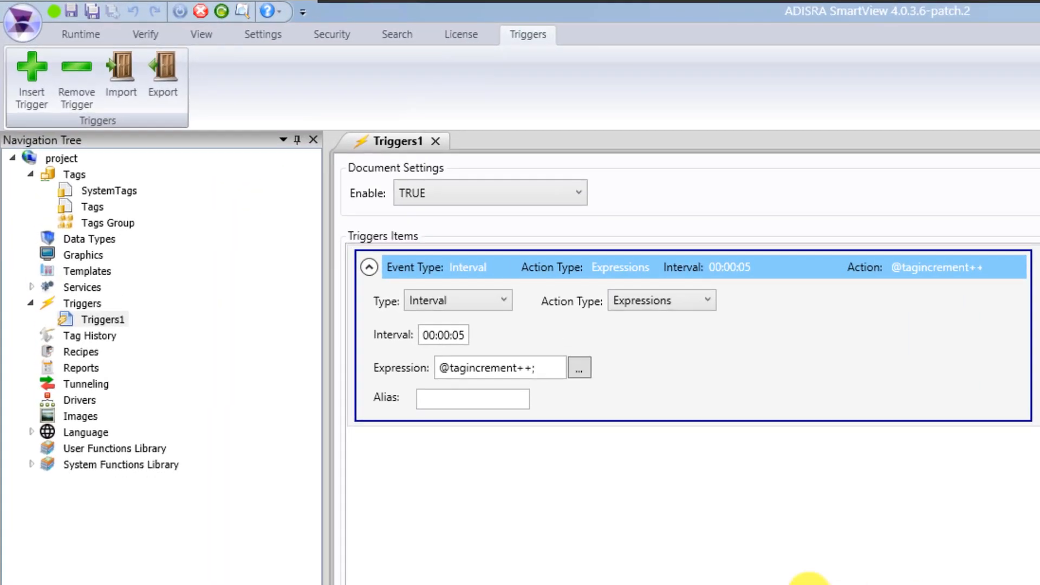
- Create a new folder named Folder under Triggers in the project
right_click(83, 304)
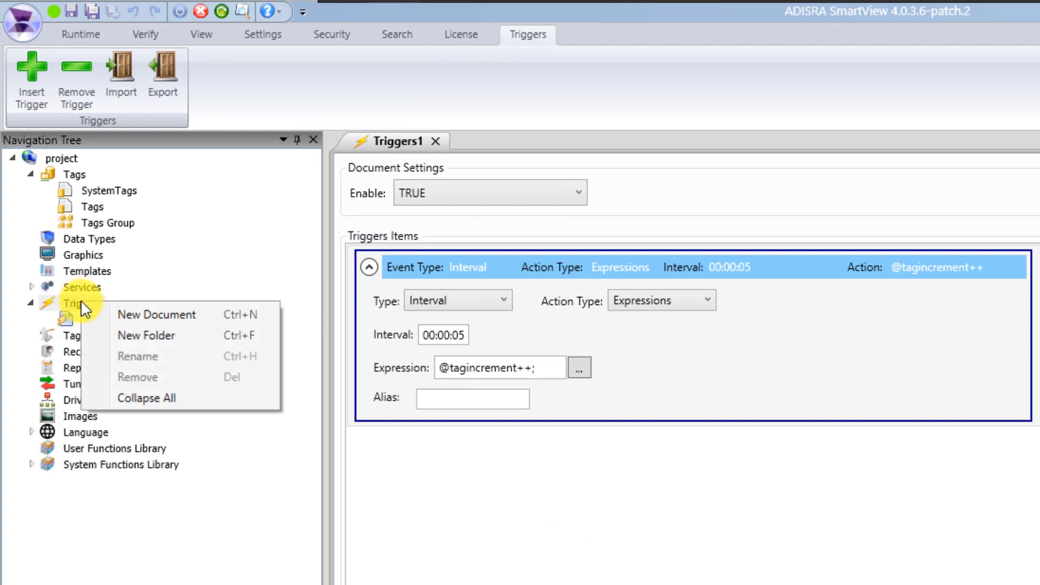
left_click(198, 334)
type("Folder")
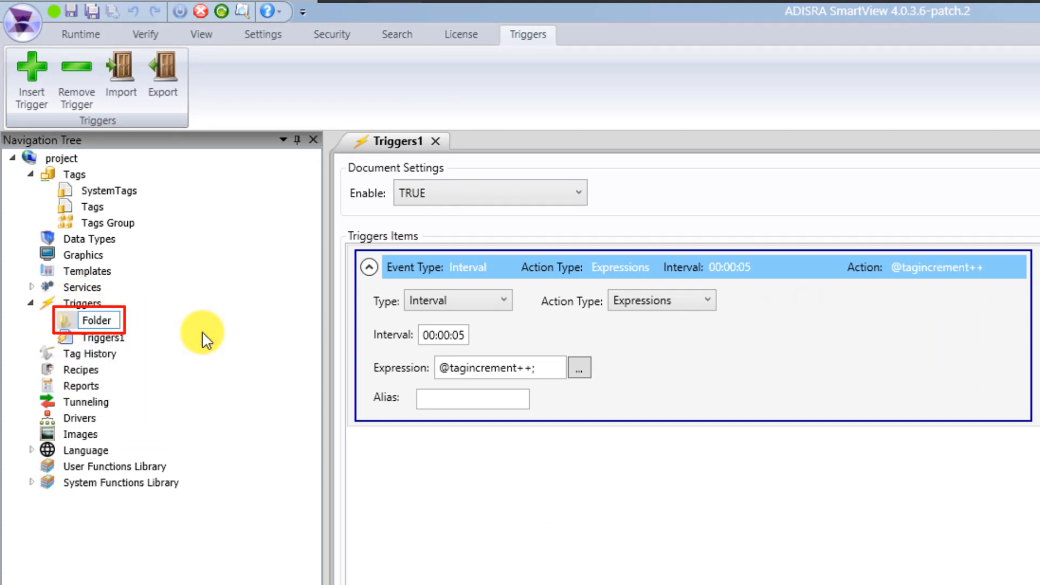
key("Return")
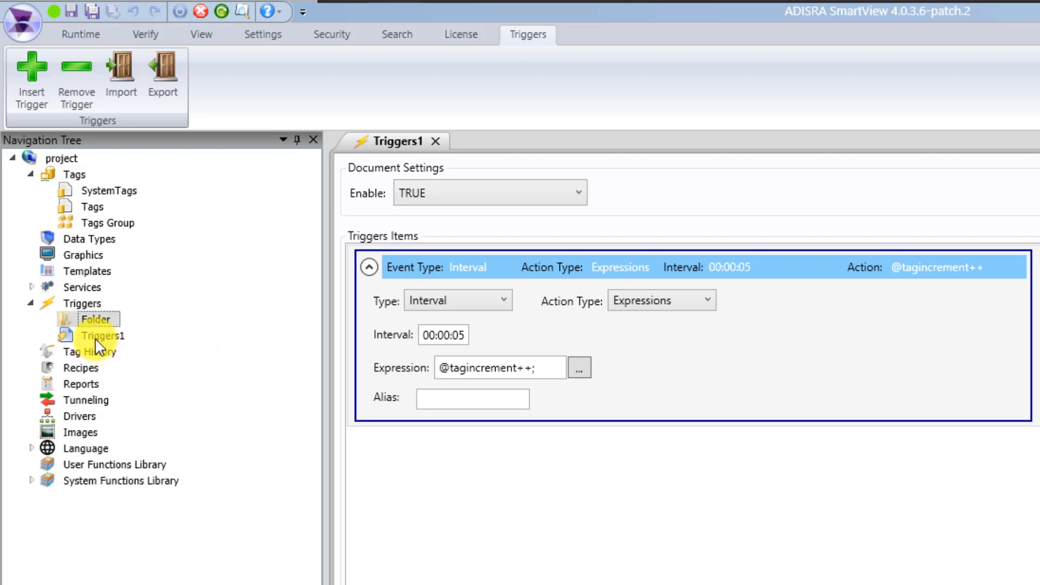
- Create a new trigger document inside Folder, save it as Triggers3 and close it
right_click(98, 317)
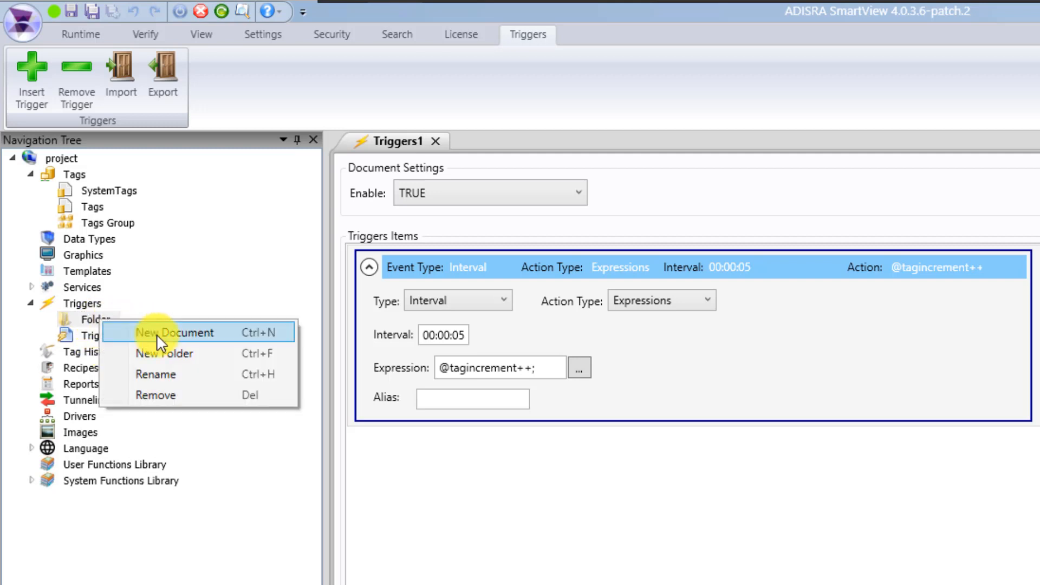
left_click(159, 333)
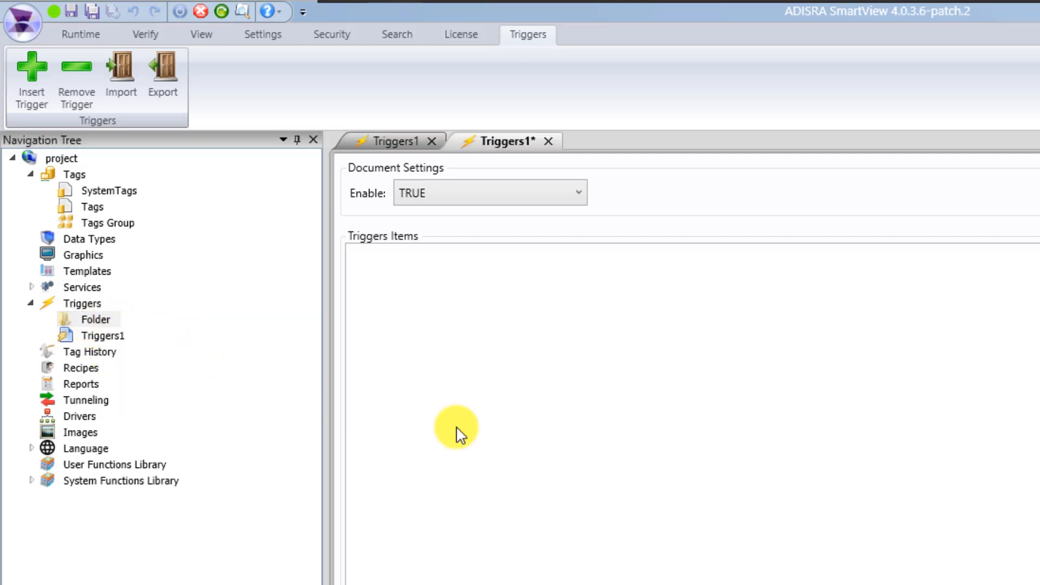
left_click(92, 19)
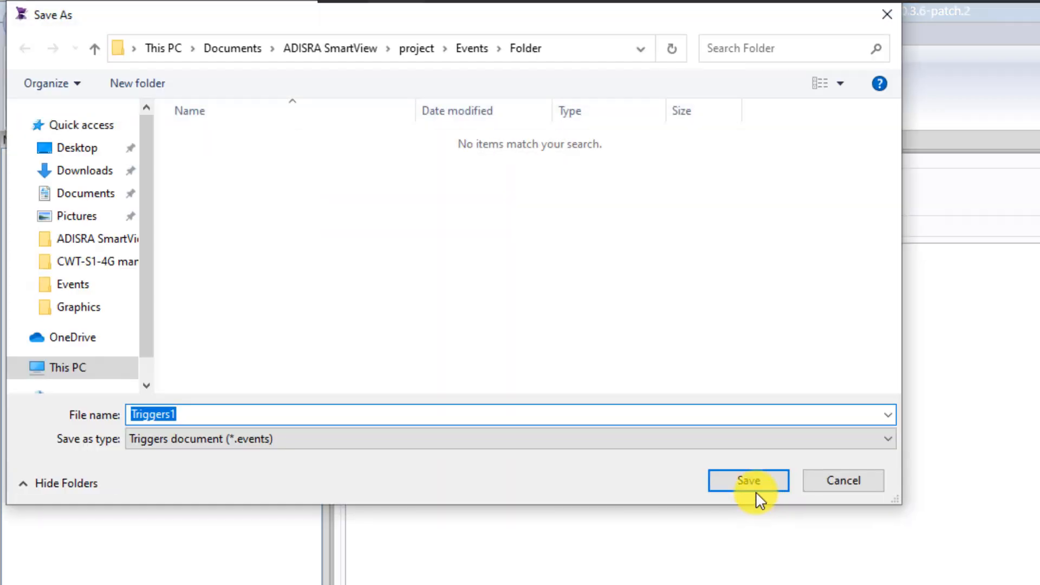
key("End")
key("BackSpace")
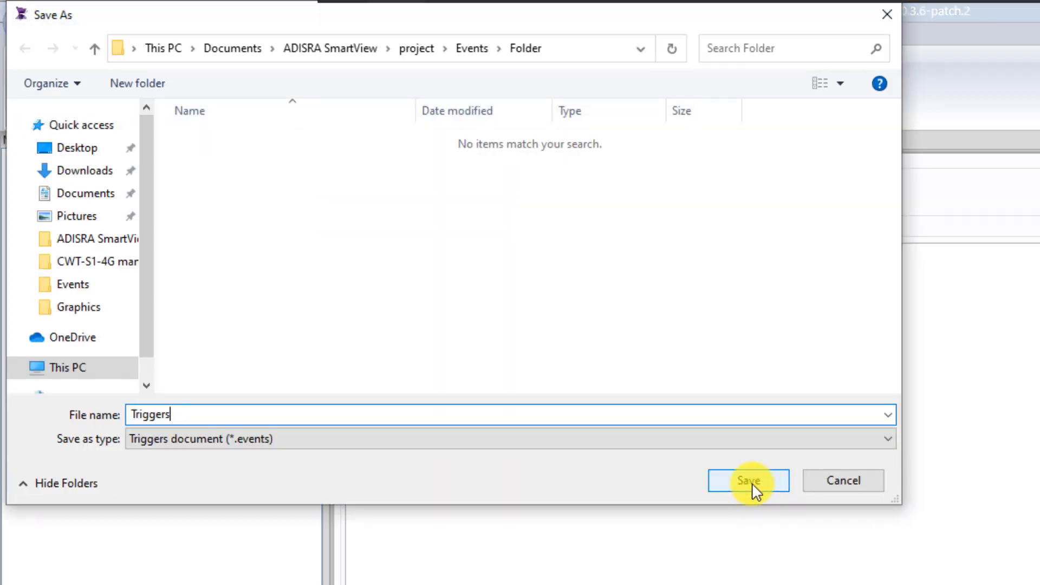
type("3")
left_click(749, 480)
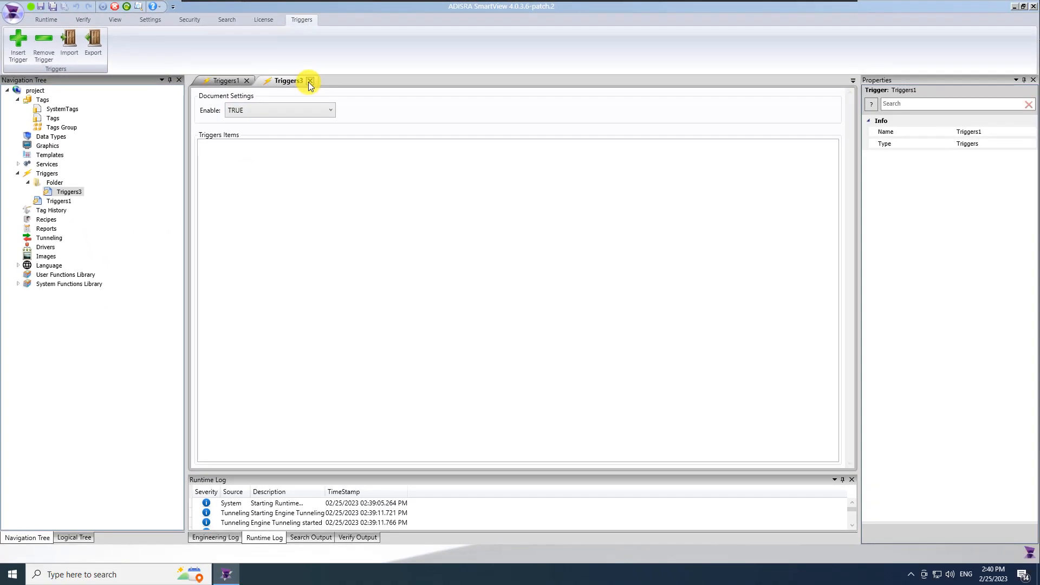
left_click(361, 93)
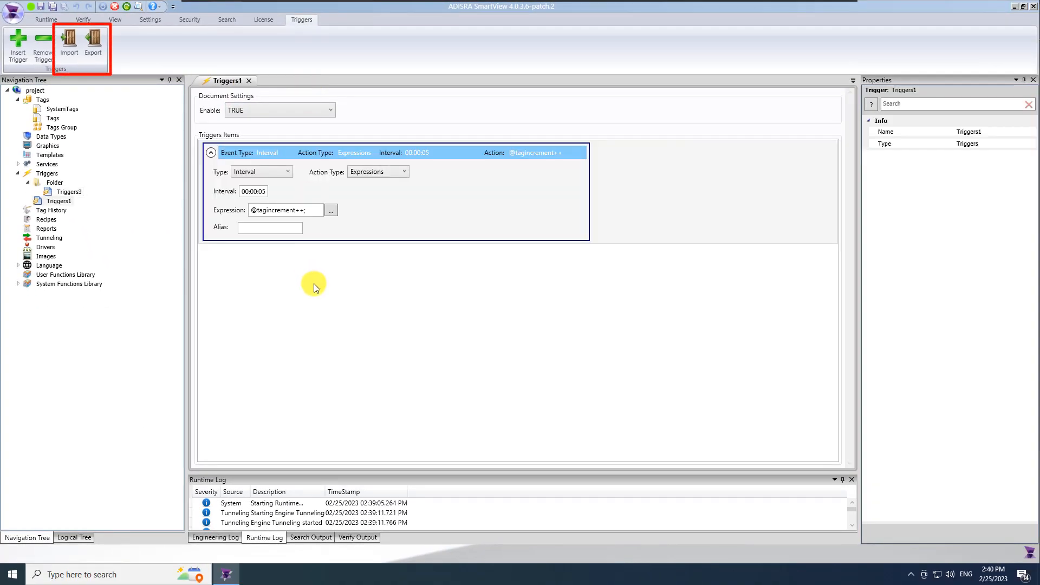
- Export the Triggers1 items to a CSV file named test on the Desktop
left_click(101, 50)
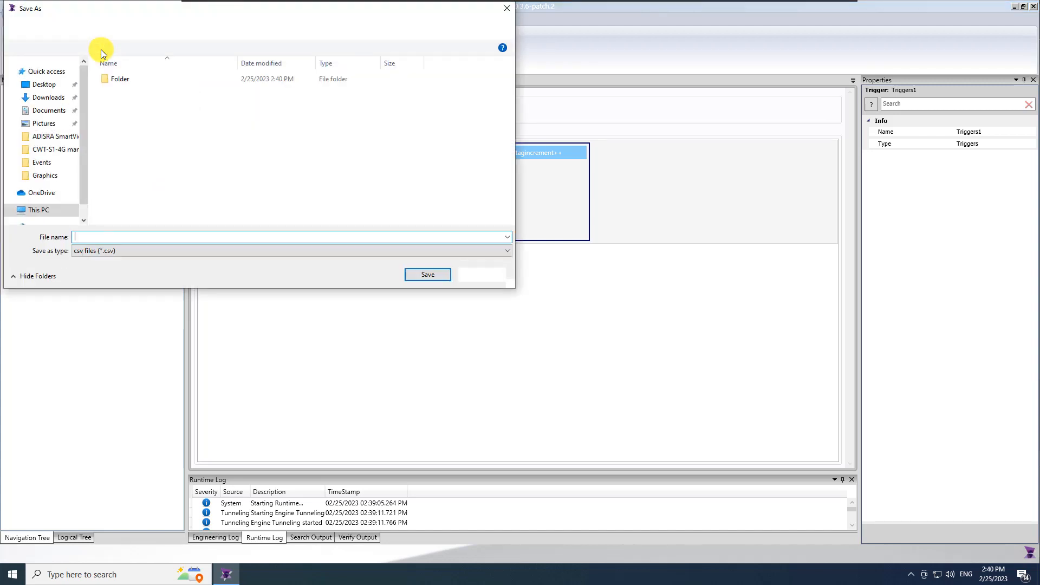
left_click(46, 84)
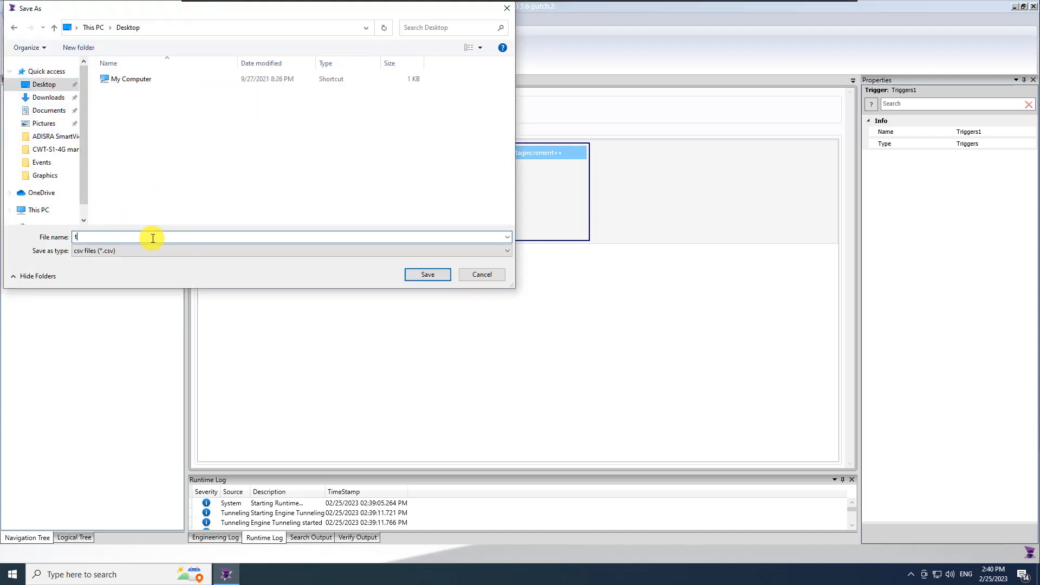
key("Return")
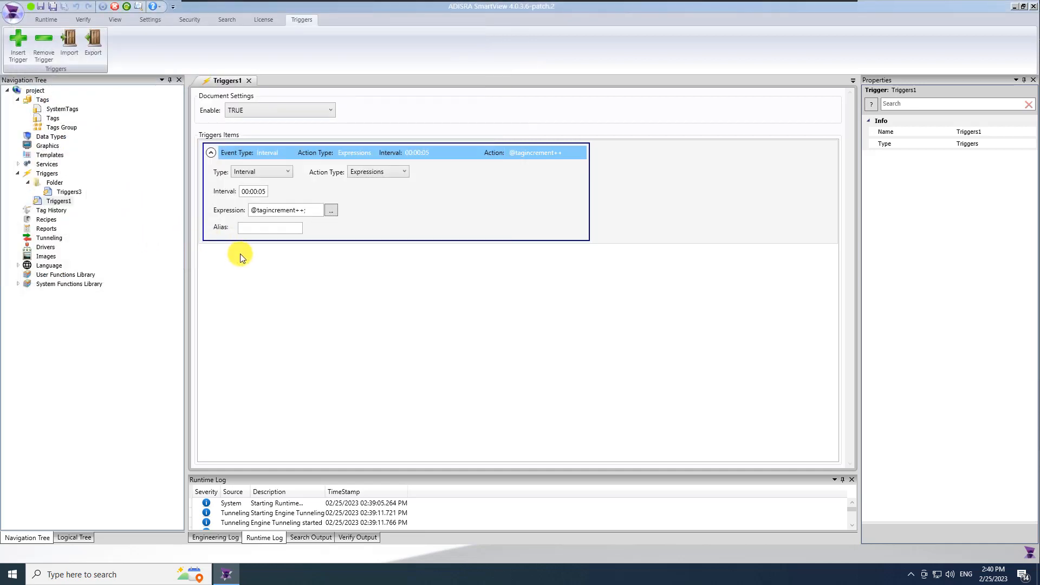
- Switch to the desktop, open the exported test file in Excel and widen column A to fit its labels
left_click(1014, 7)
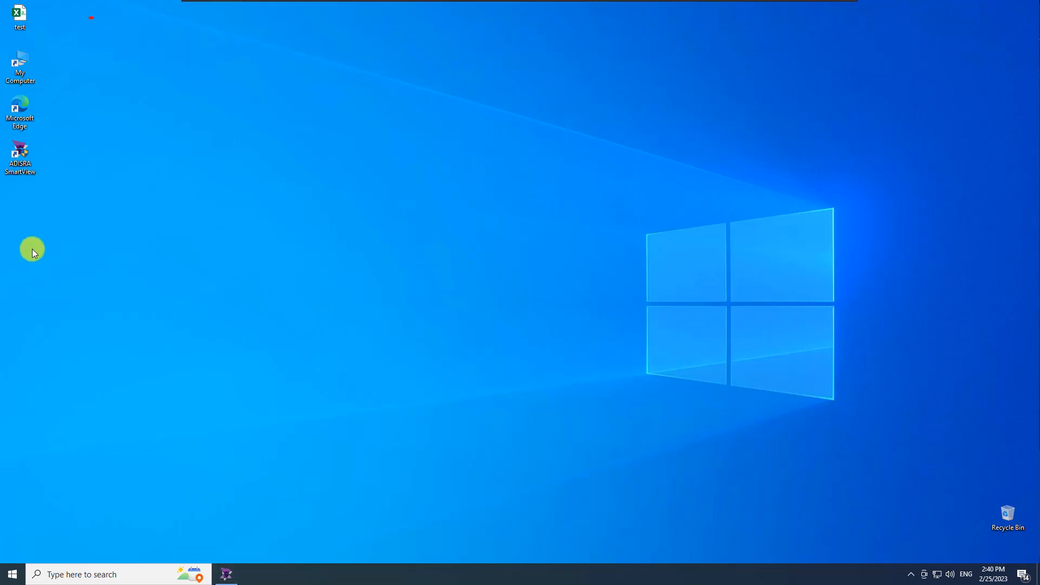
left_click_drag(21, 13, 120, 210)
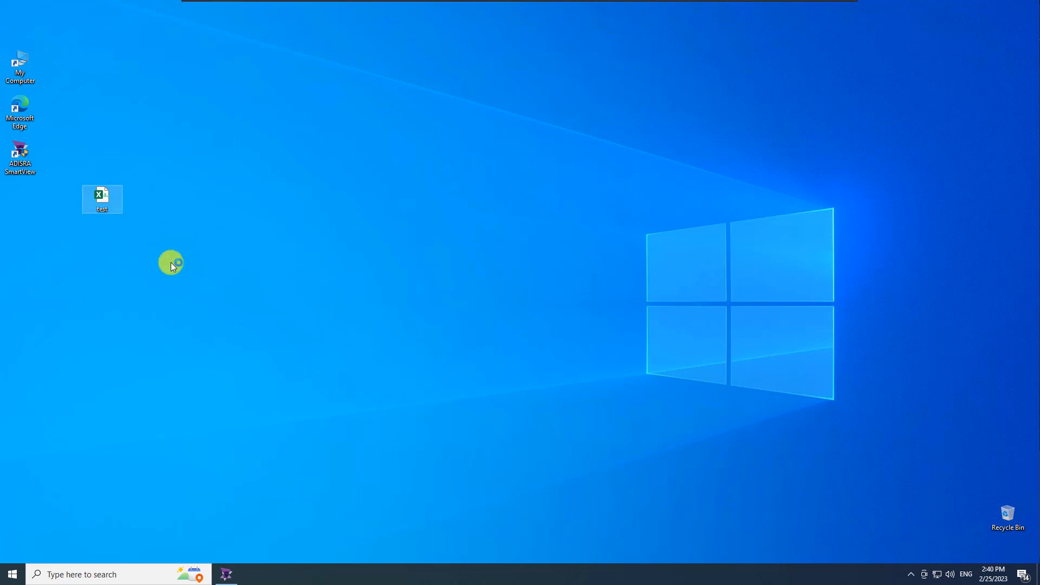
key("Return")
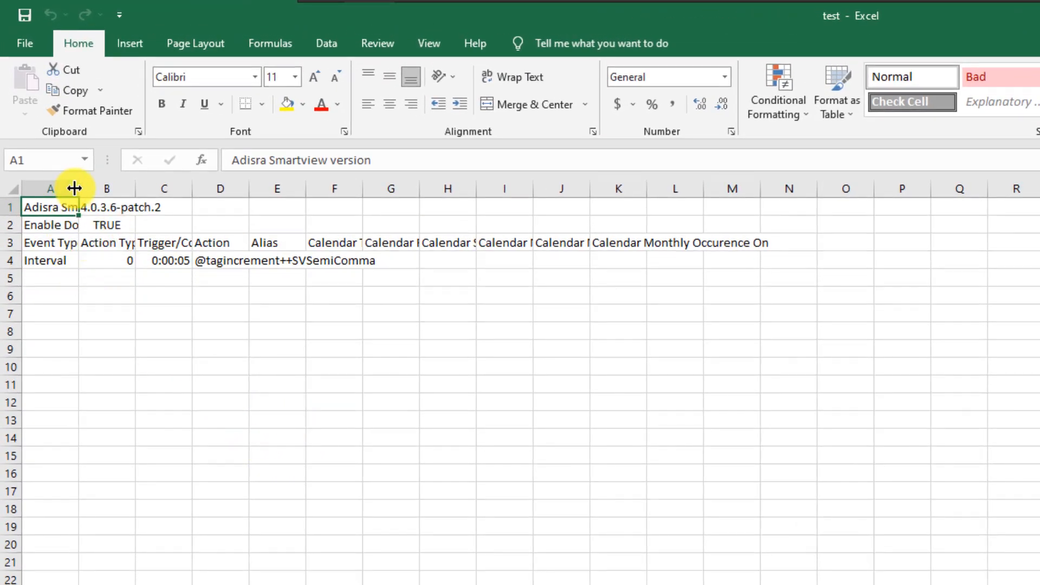
mouse_move(78, 189)
left_mouse_down()
mouse_move(149, 230)
mouse_move(161, 323)
left_mouse_up()
left_click(190, 342)
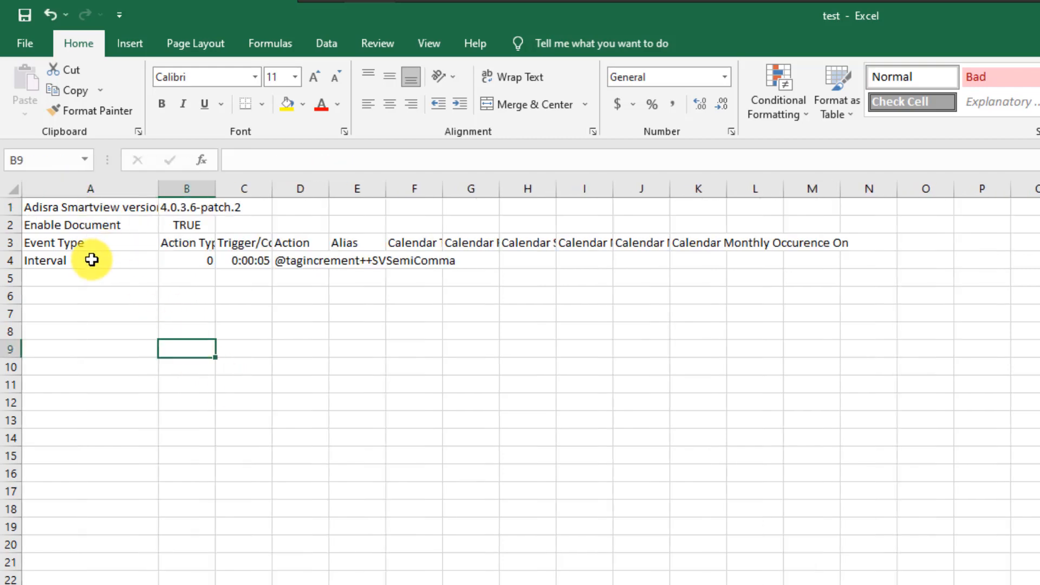
- Copy the Interval trigger in row 4 into rows 5 and 6 of the sheet
left_click_drag(88, 260, 417, 259)
left_click(297, 311)
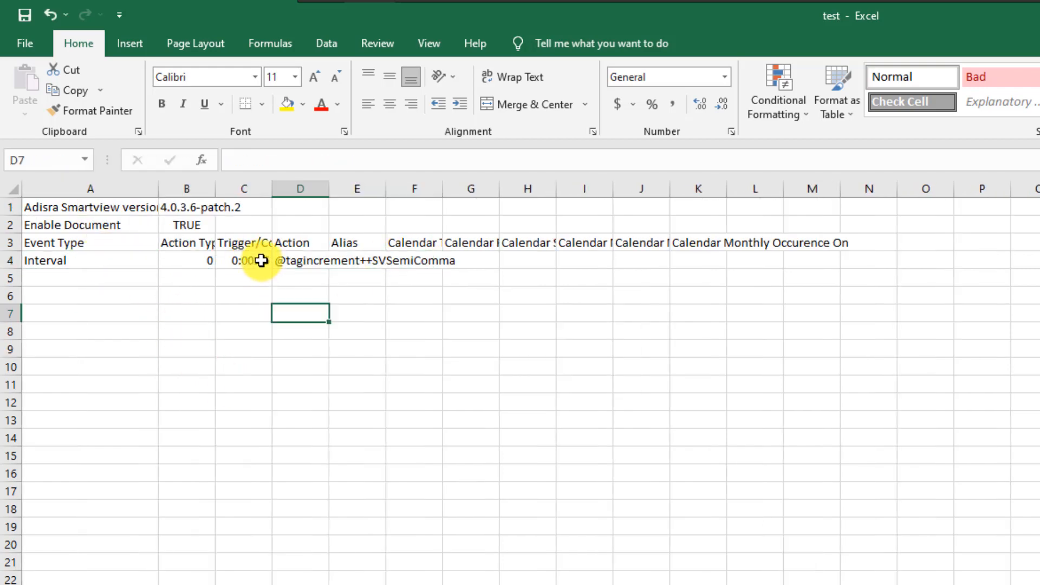
left_click(262, 260)
left_click_drag(87, 260, 488, 262)
key("ctrl+c")
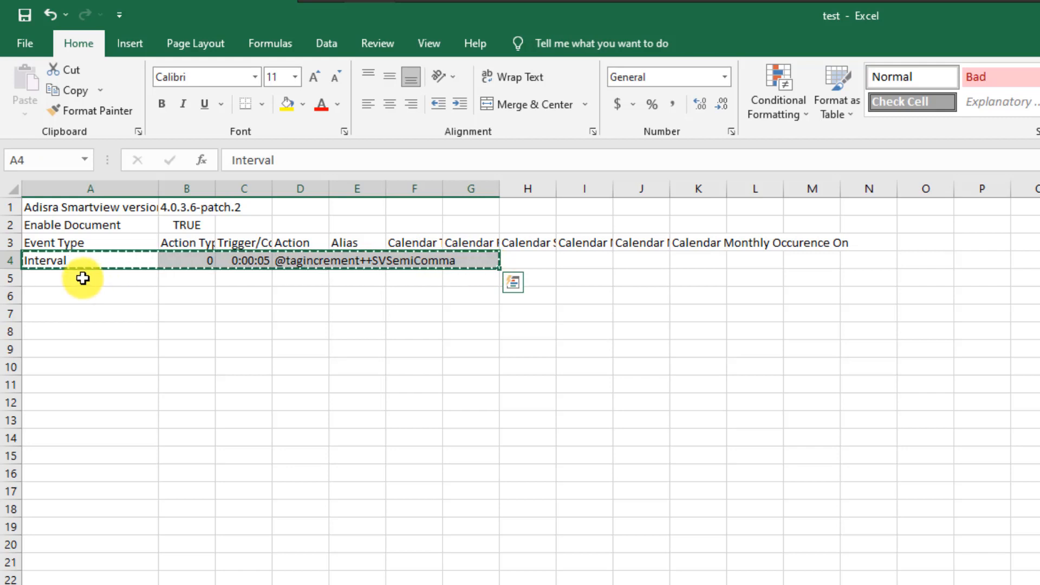
left_click(82, 278)
key("ctrl+v")
left_click(74, 296)
key("ctrl+v")
- Change the interval in cell C5 to 0:00:10 and the interval in cell C6 to 0:00:30
double_click(260, 278)
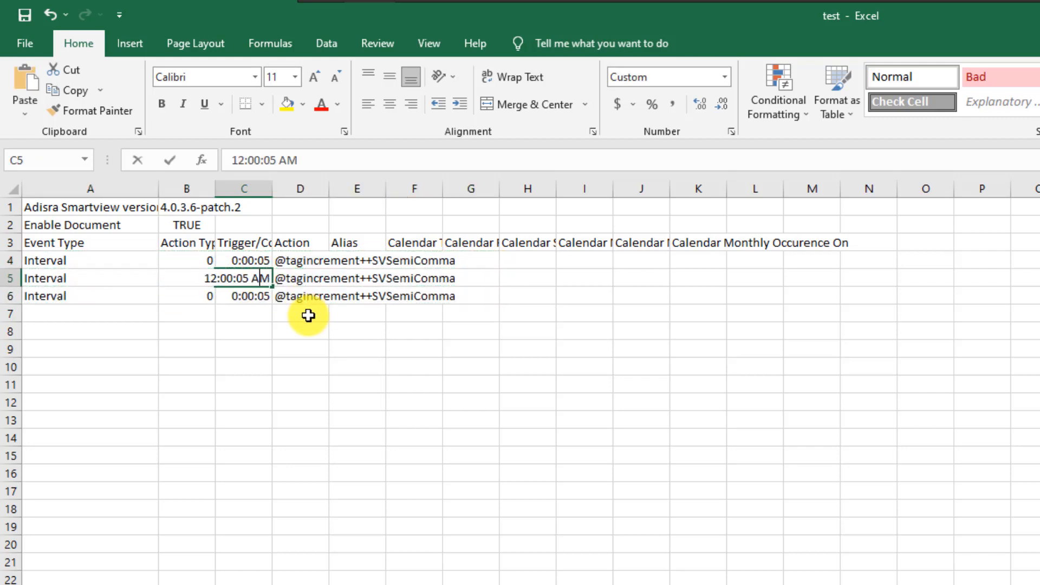
type("10")
key("Return")
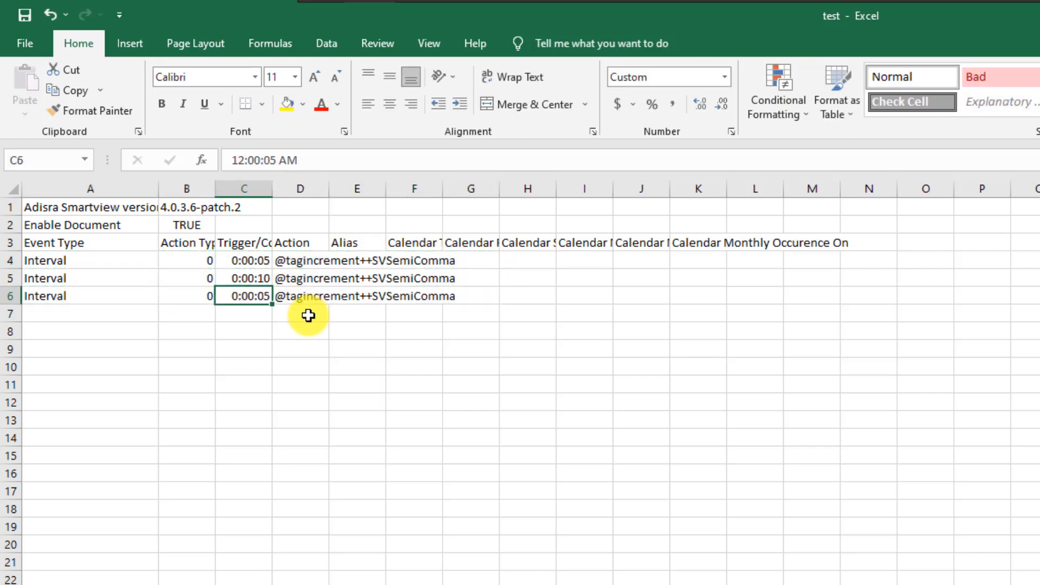
left_click(274, 160)
type("30")
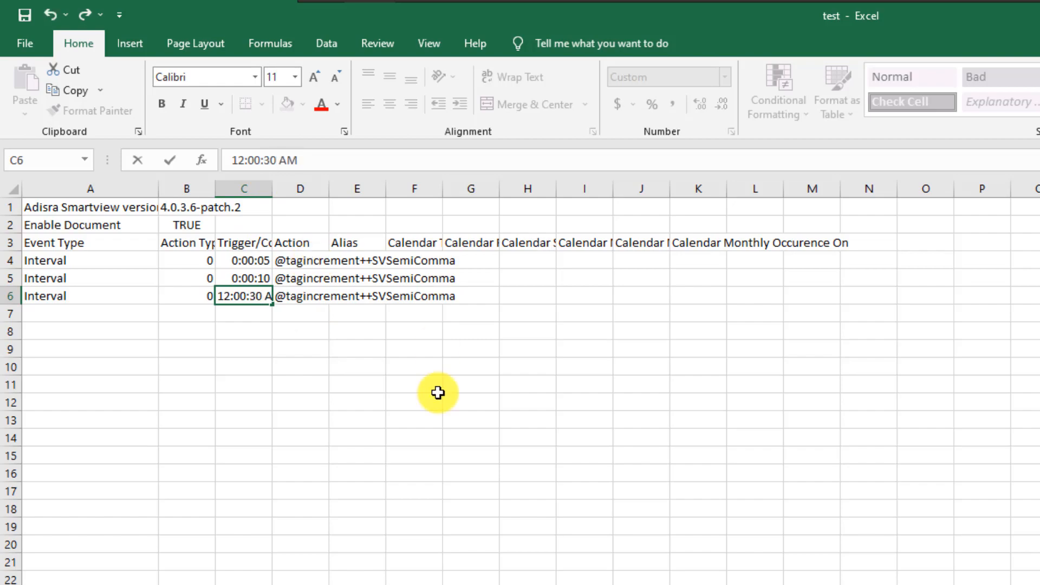
left_click(433, 389)
- Save the test file, keeping the CSV format, and close Excel
left_click(24, 16)
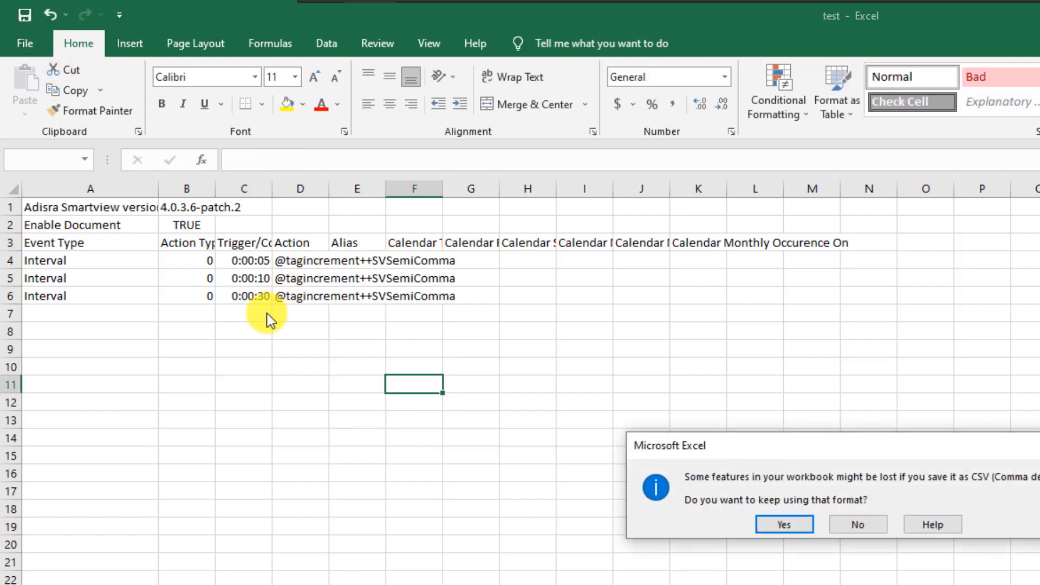
left_click(801, 523)
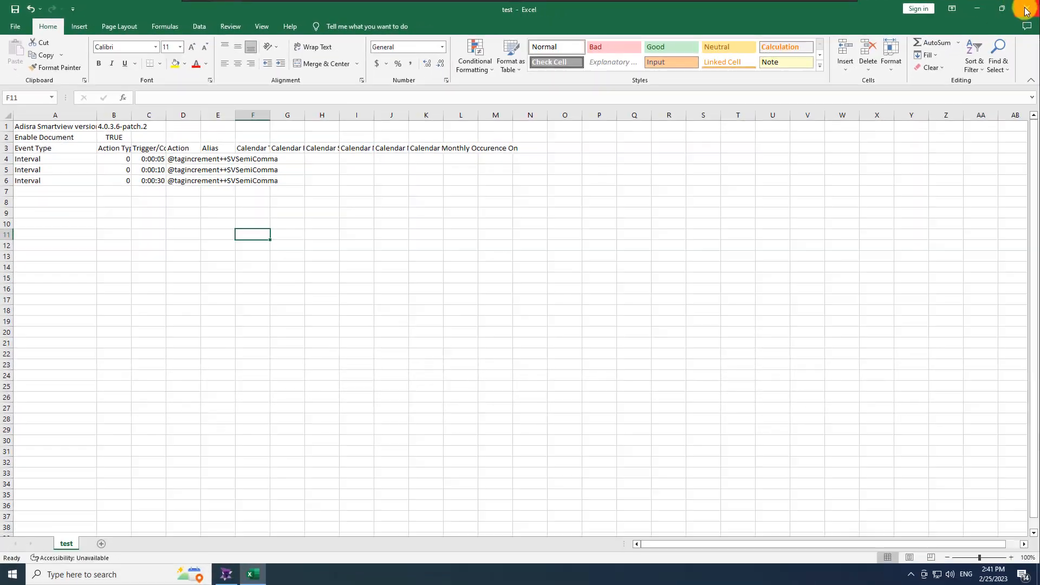
left_click(1025, 10)
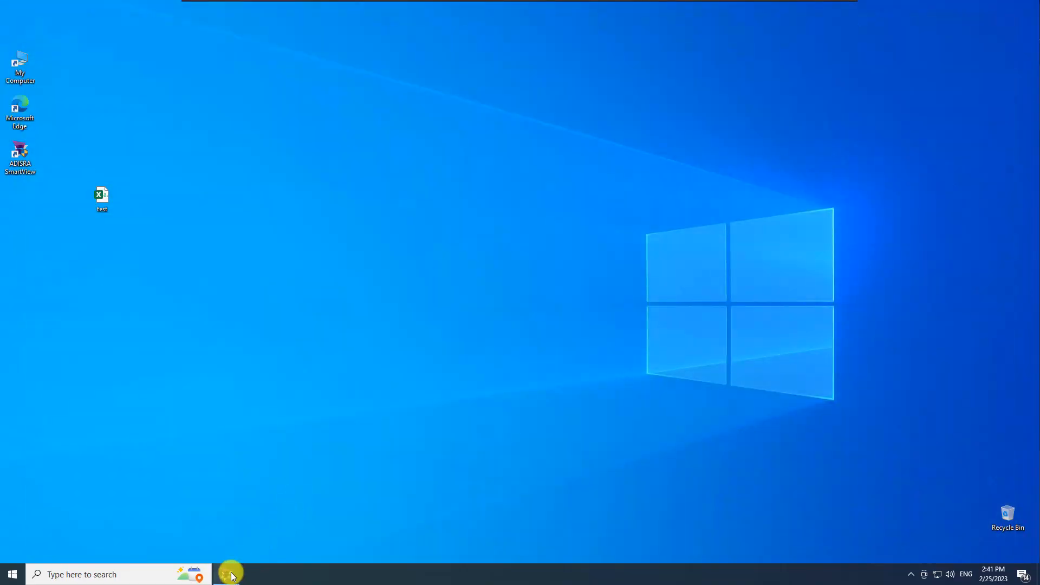
- Switch to ADISRA SmartView and import the edited test CSV file from the Desktop into Triggers1
left_click(228, 572)
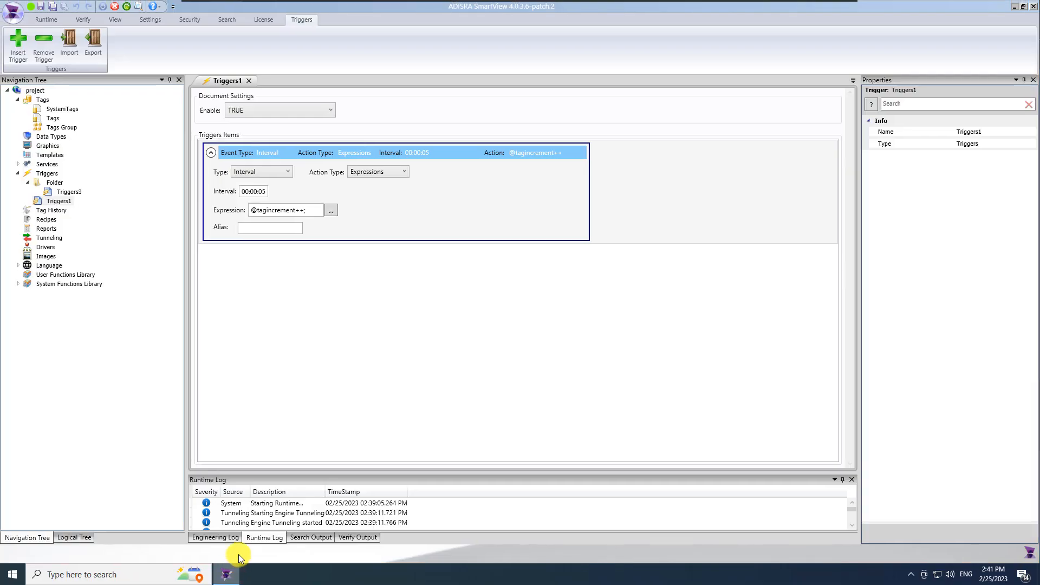
left_click(69, 43)
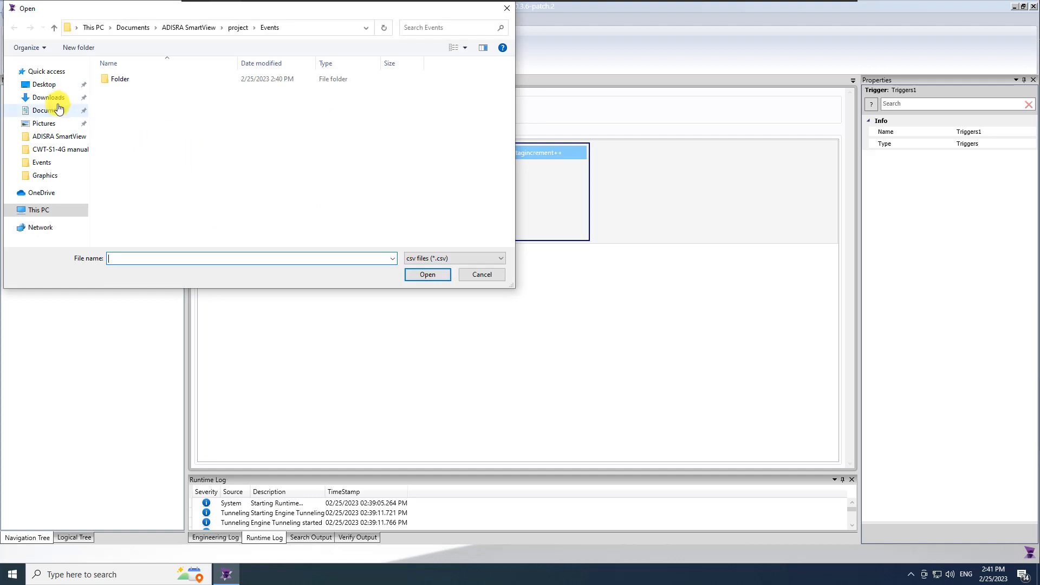
left_click(43, 86)
double_click(112, 92)
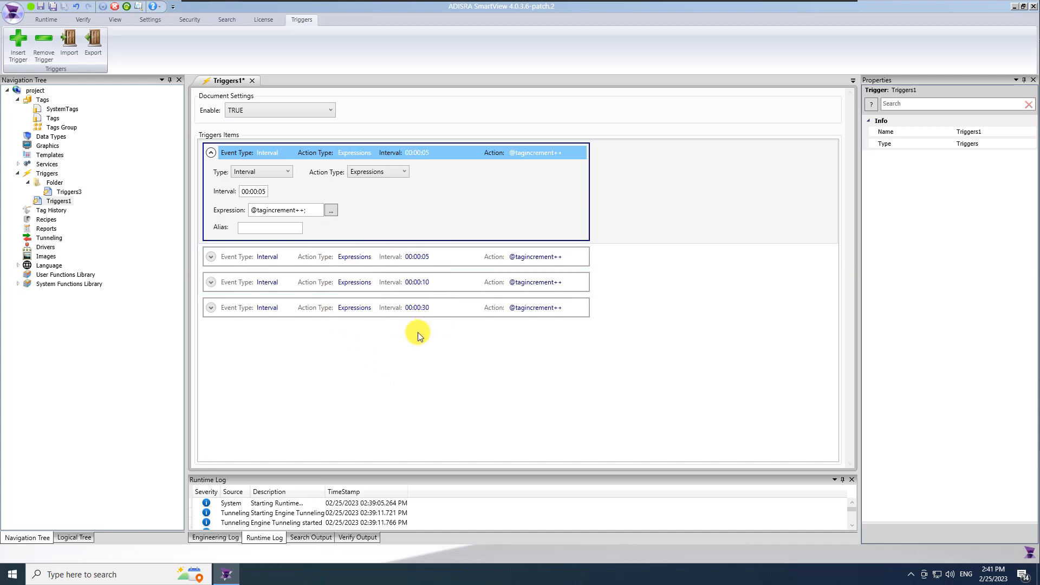
- Expand the imported interval triggers in Triggers1 to examine their settings
left_click(472, 259)
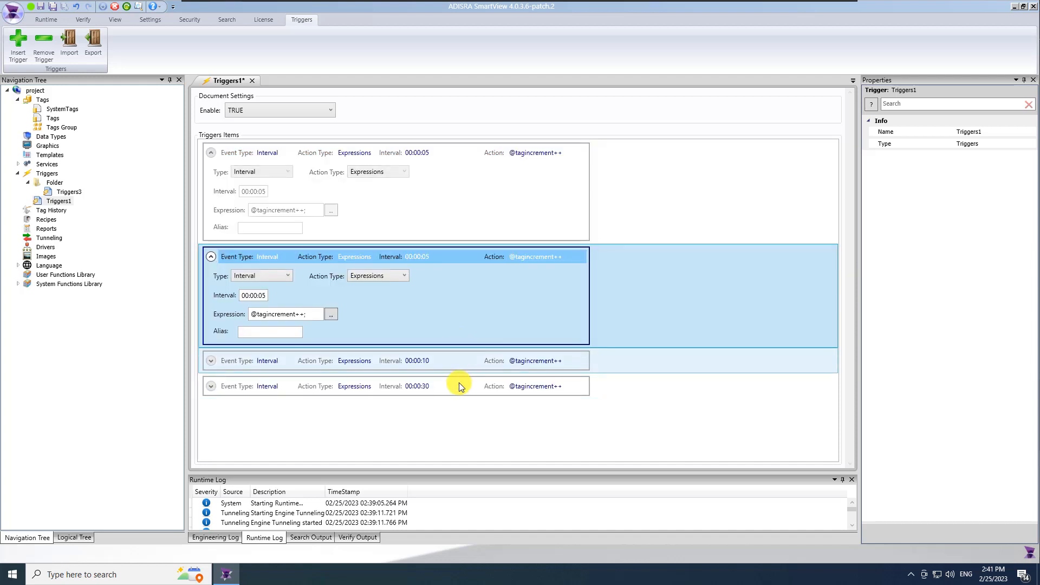
left_click(459, 364)
left_click(456, 464)
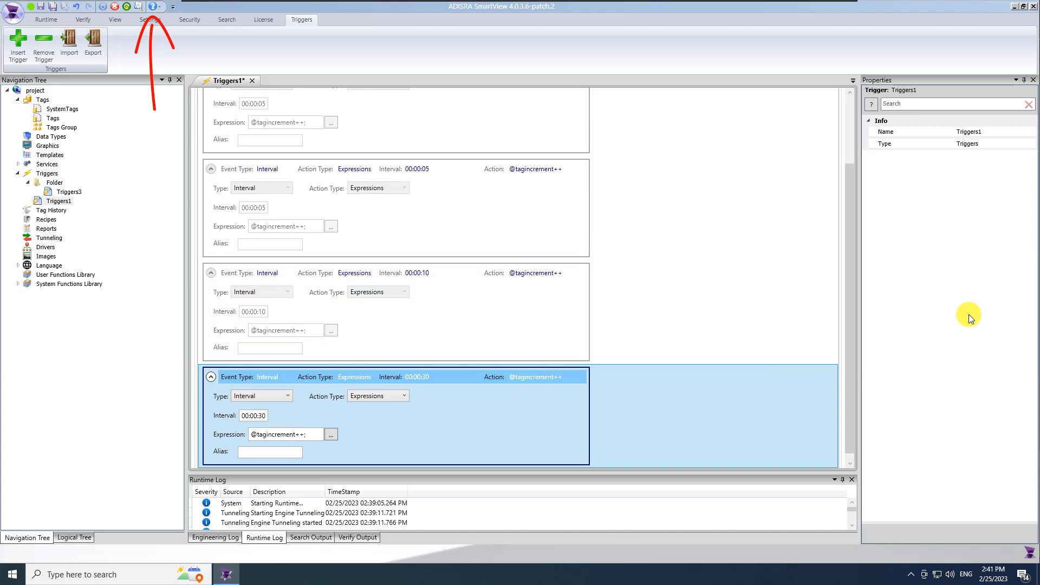
- Search the SmartView help for "trigger", open the Trigger Document topic and maximize the help window
left_click(155, 7)
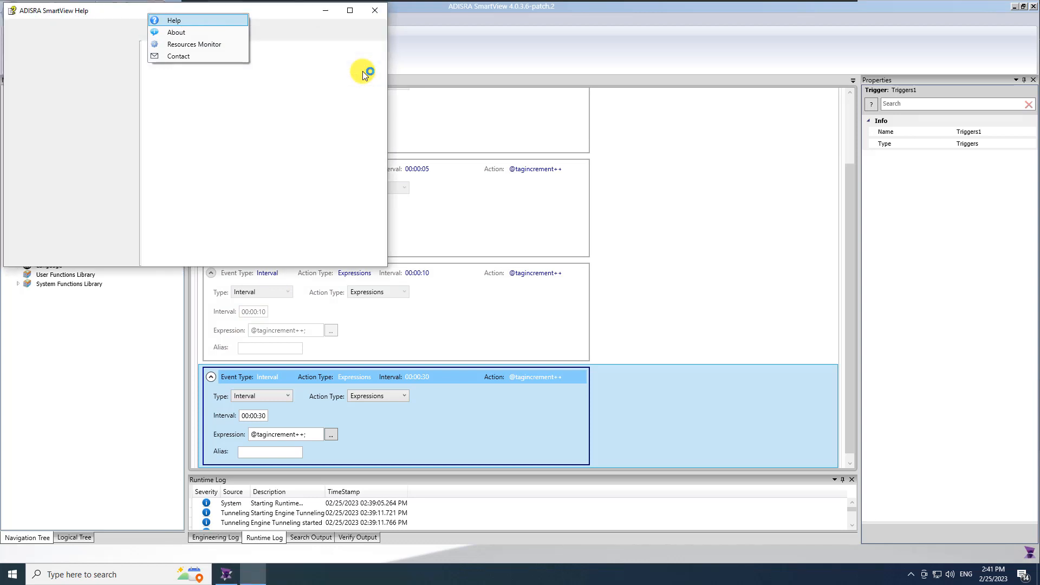
left_click(161, 186)
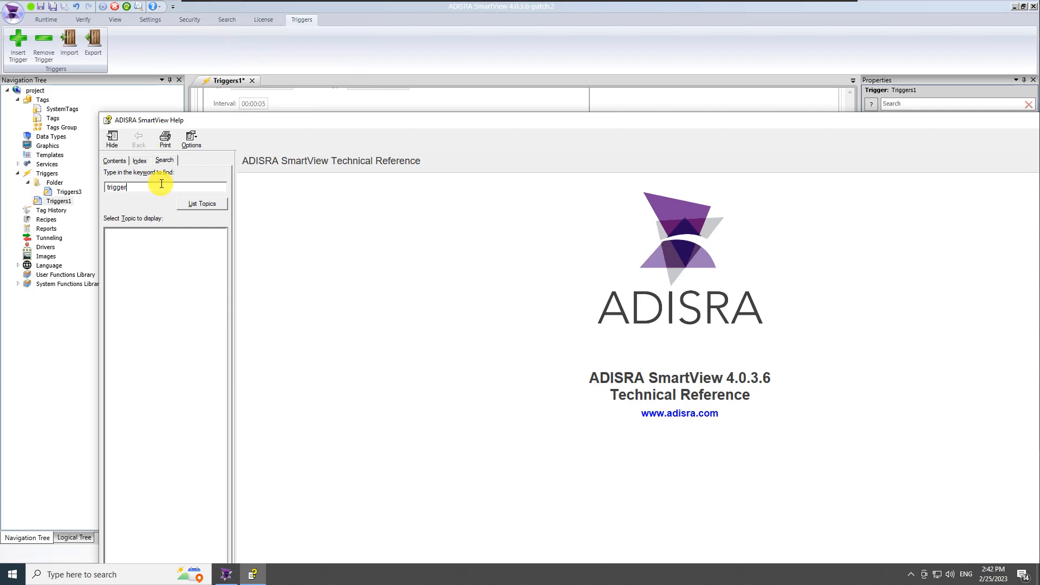
key("Return")
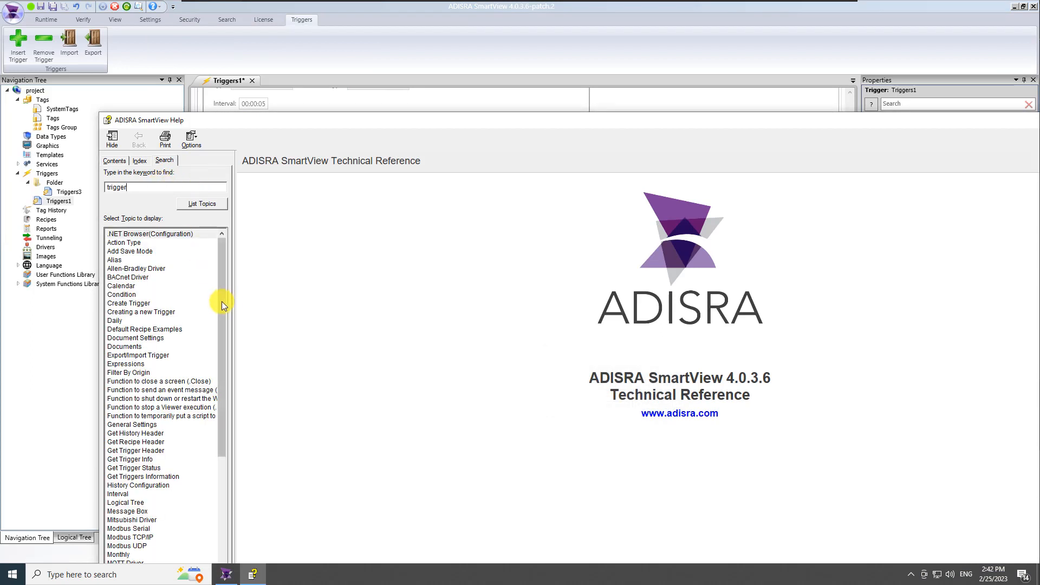
left_click_drag(226, 319, 225, 473)
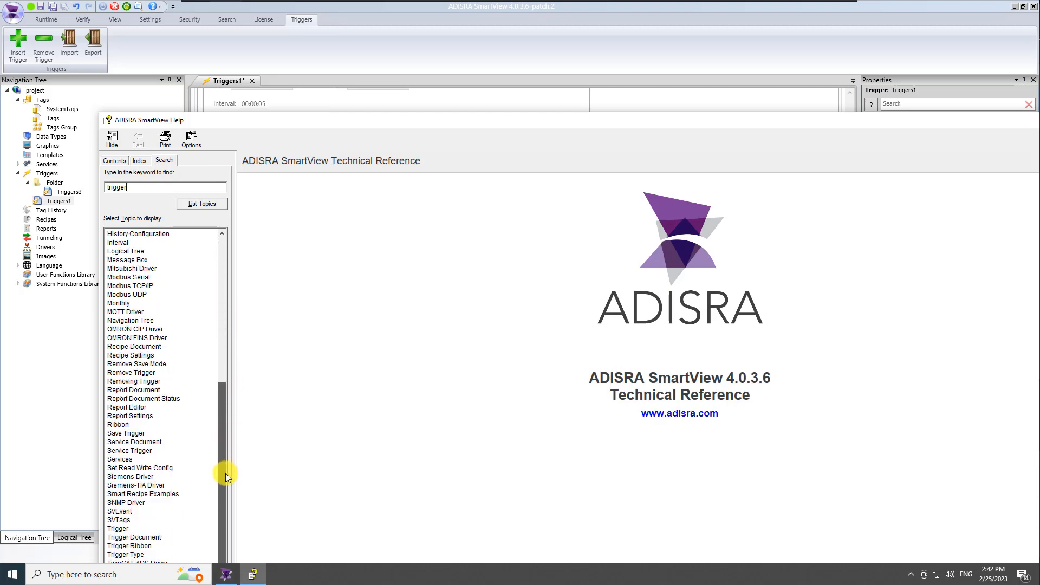
double_click(150, 537)
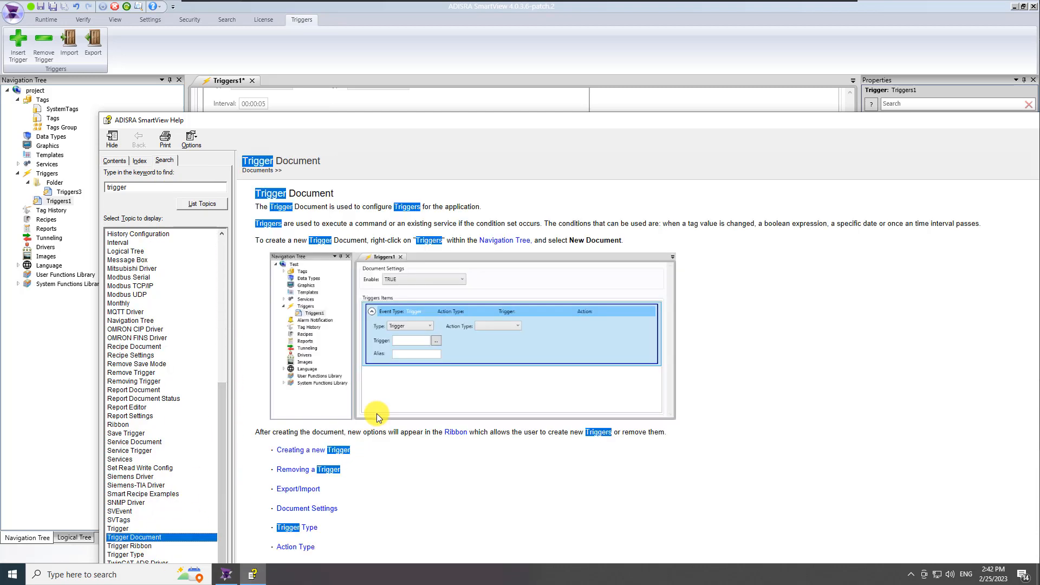
double_click(592, 121)
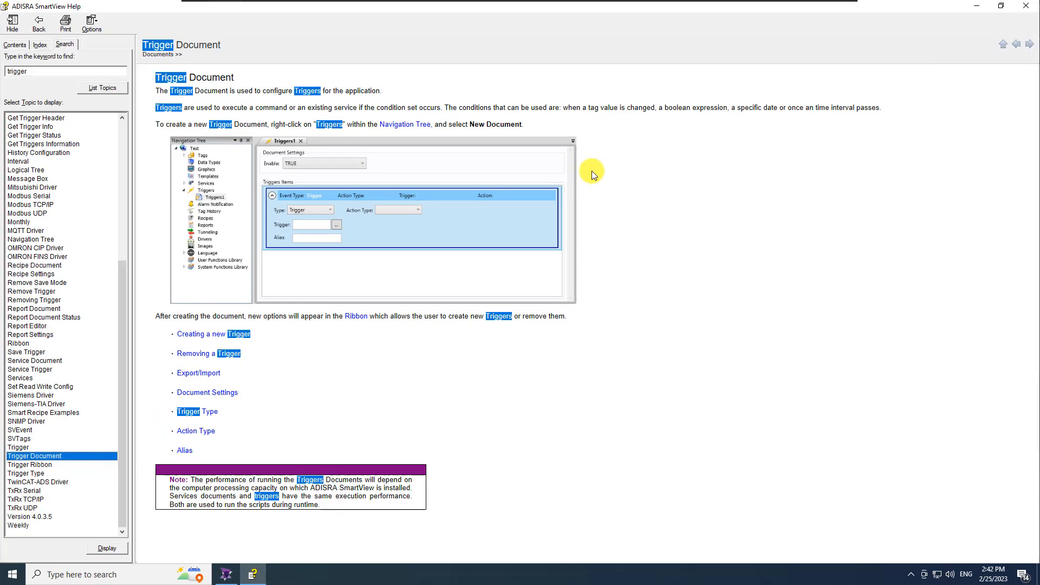